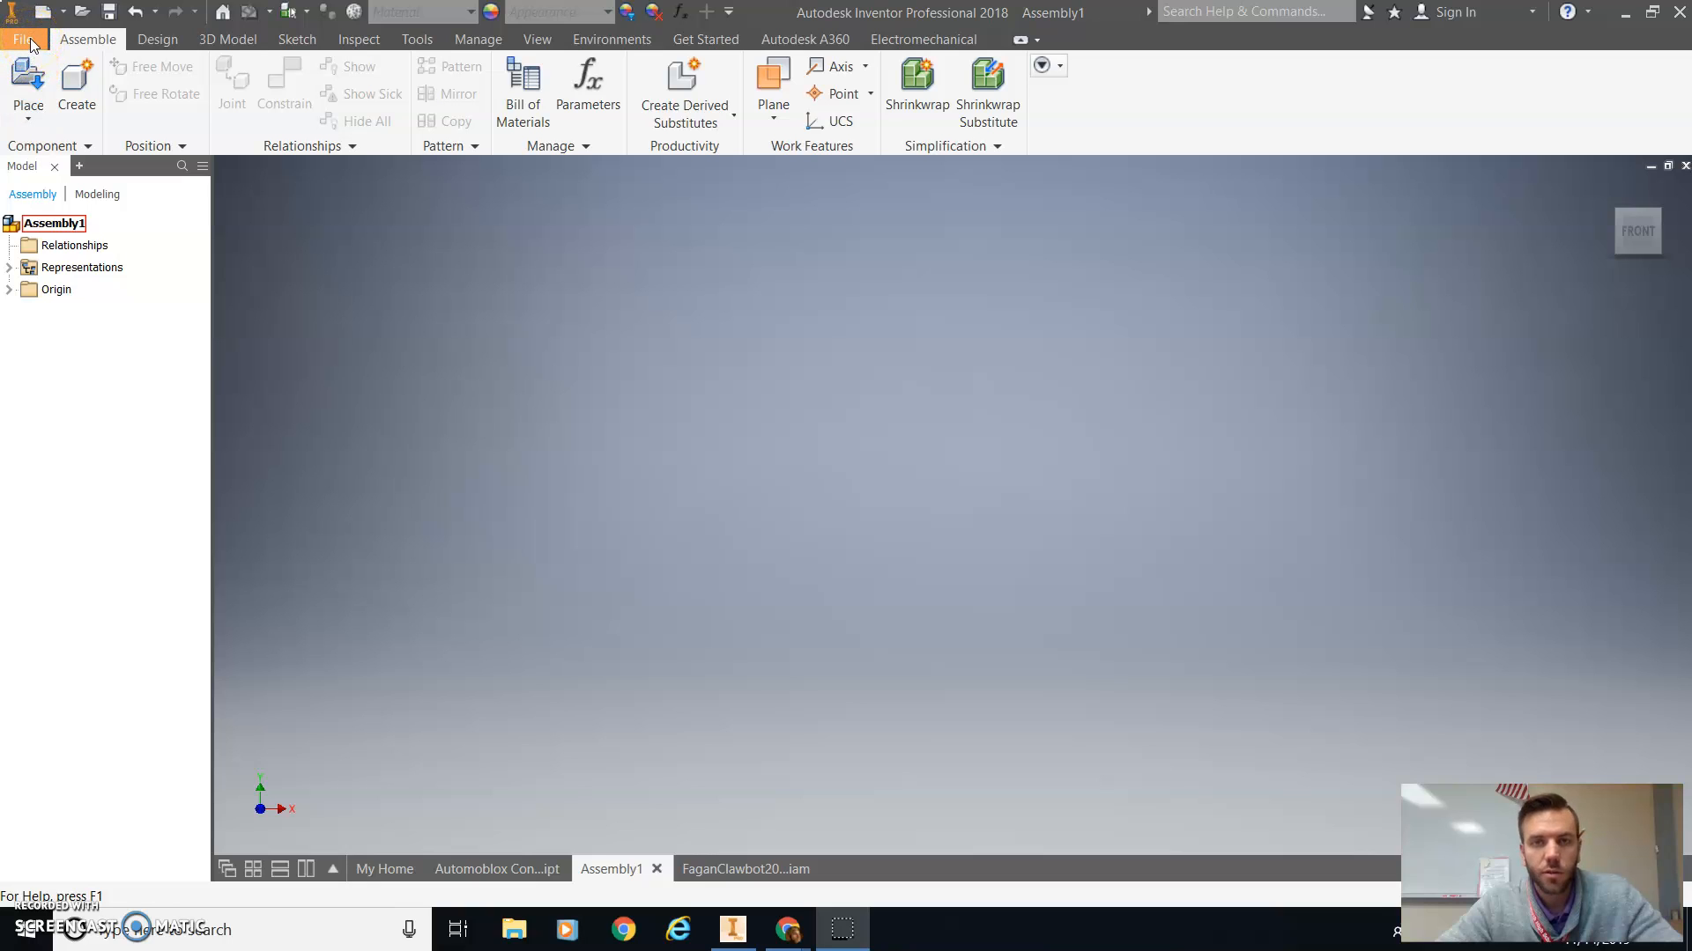
left_click(30, 39)
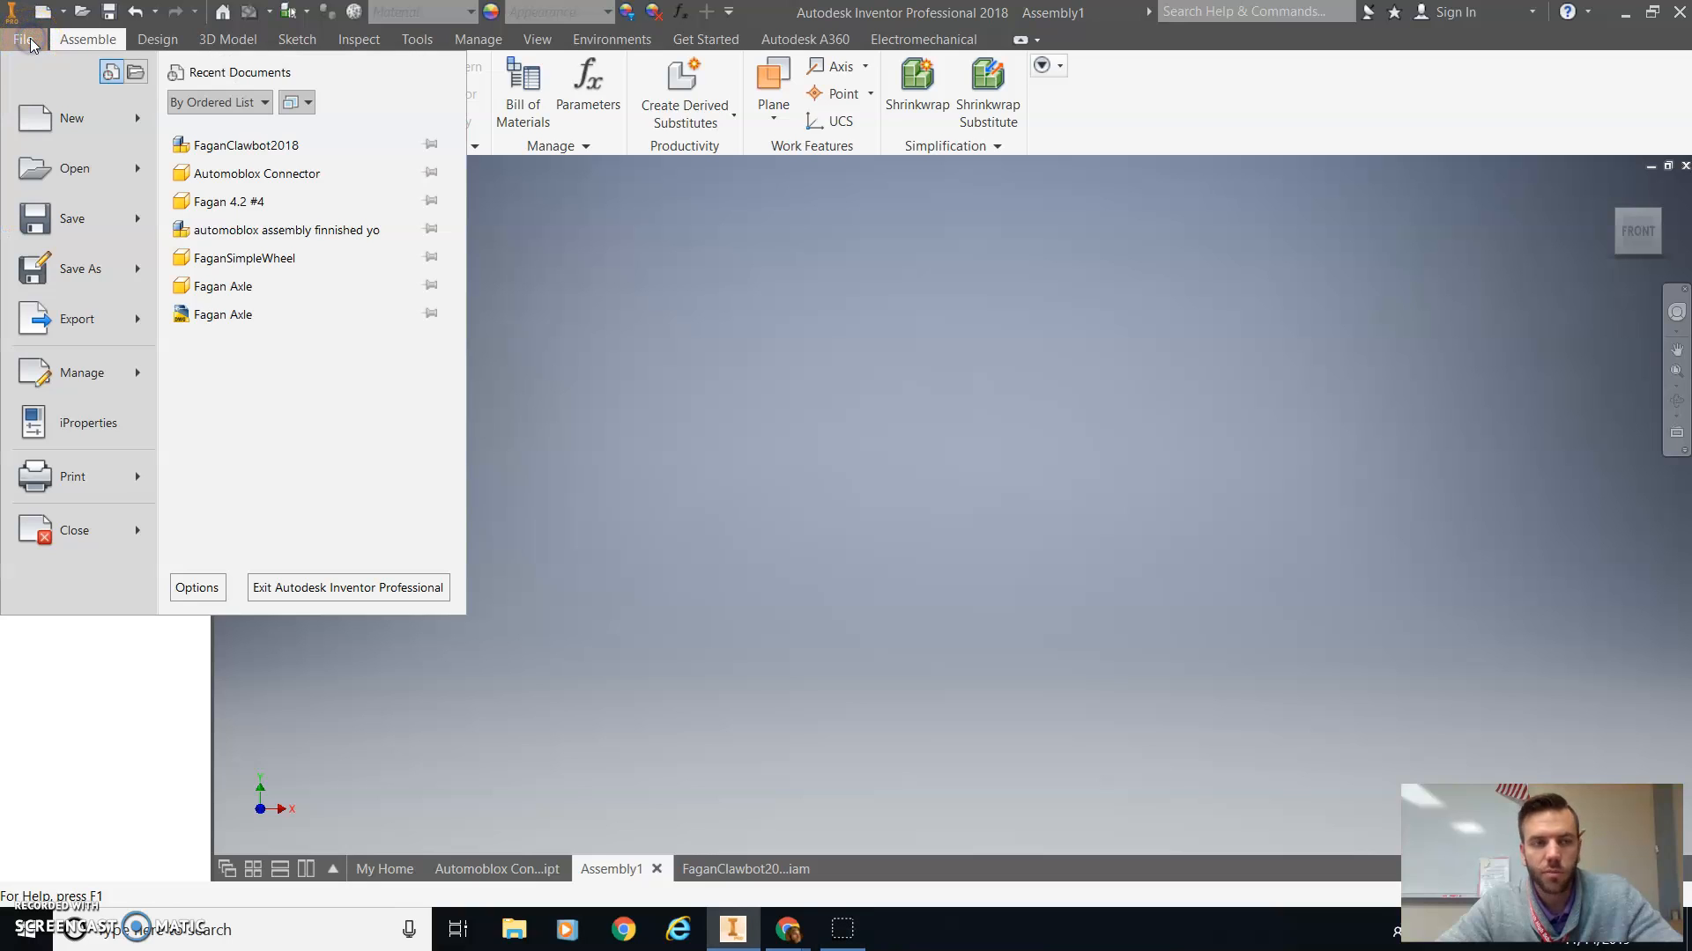
left_click(74, 201)
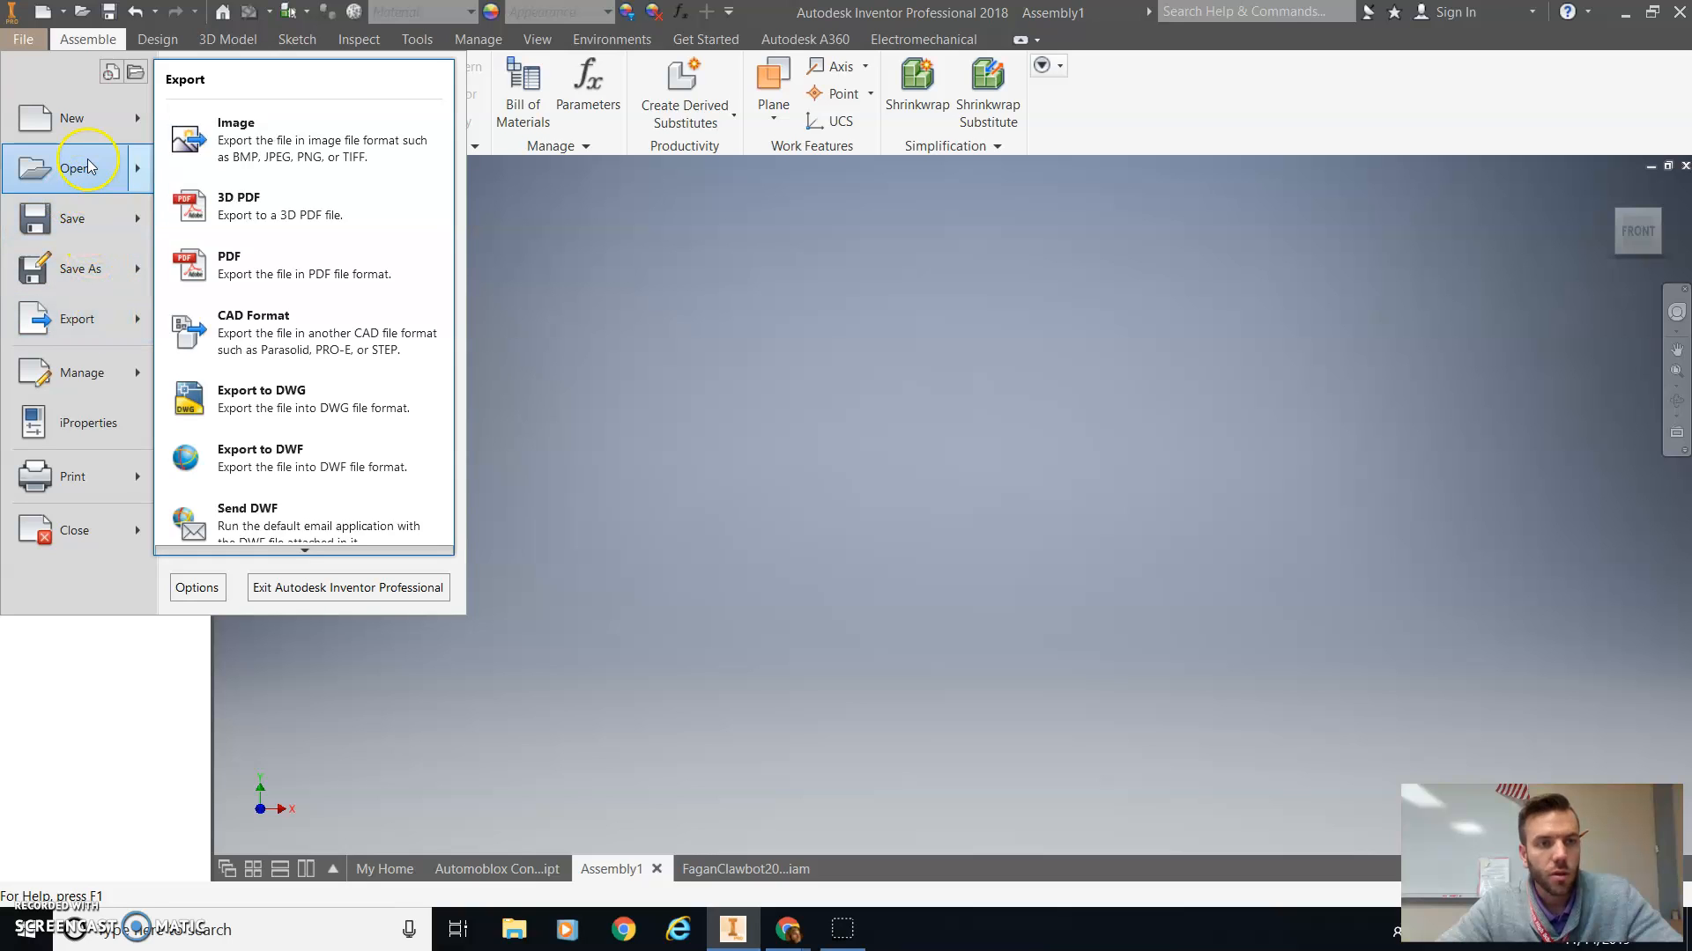
mouse_move(87, 131)
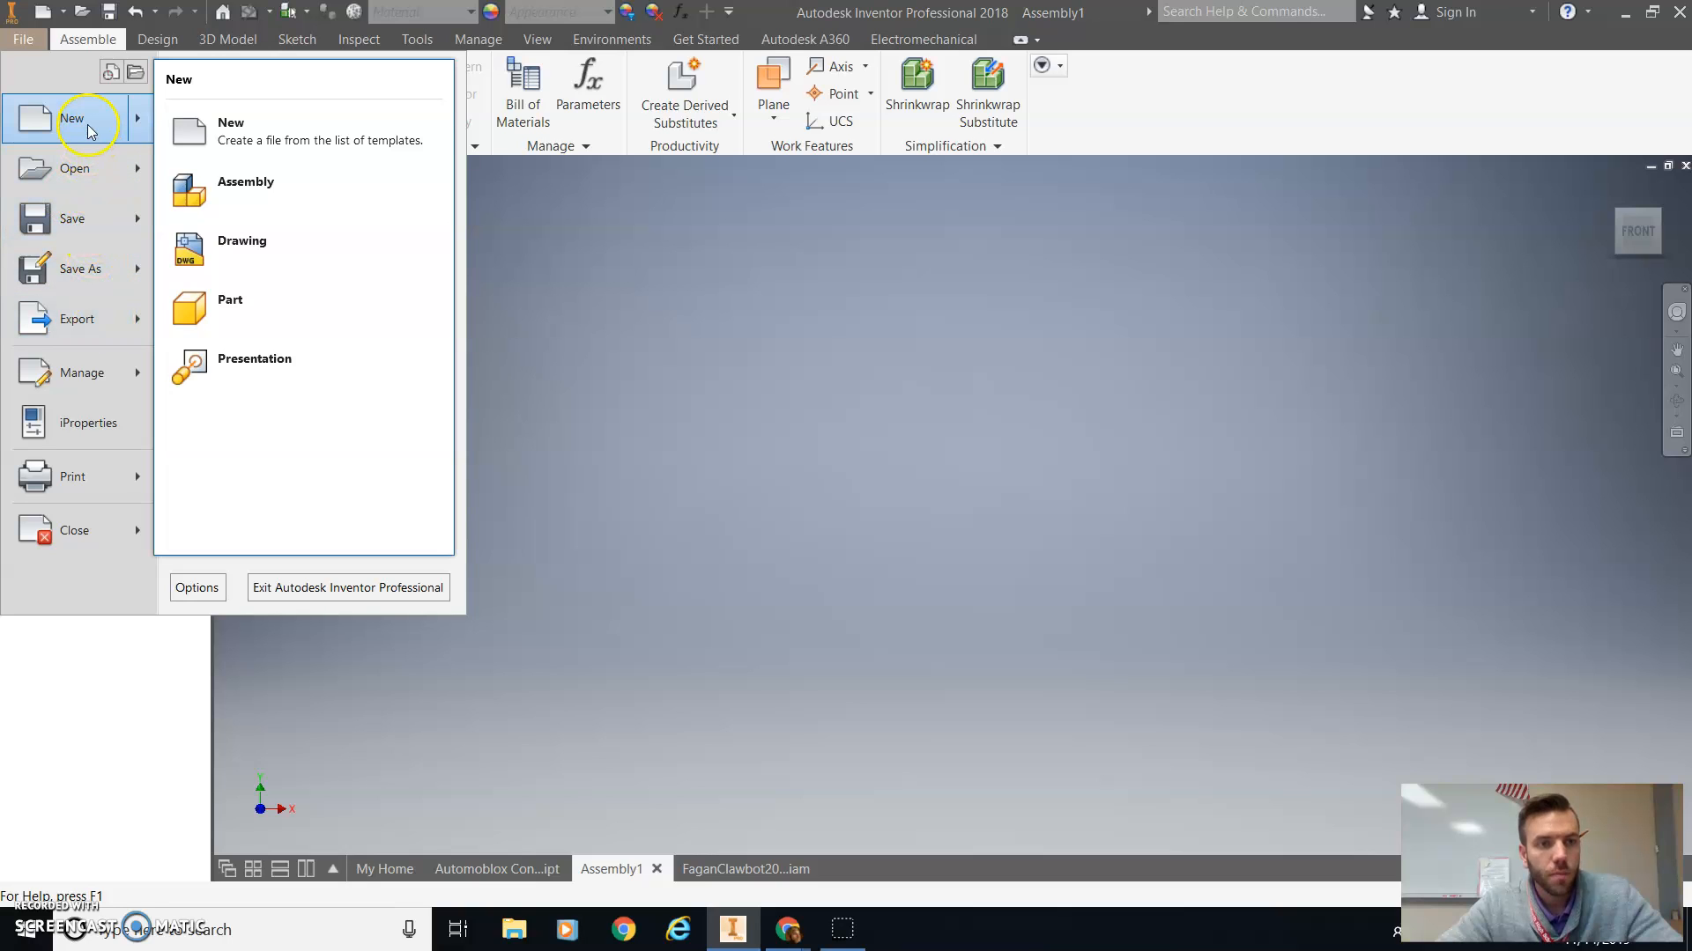
left_click(269, 201)
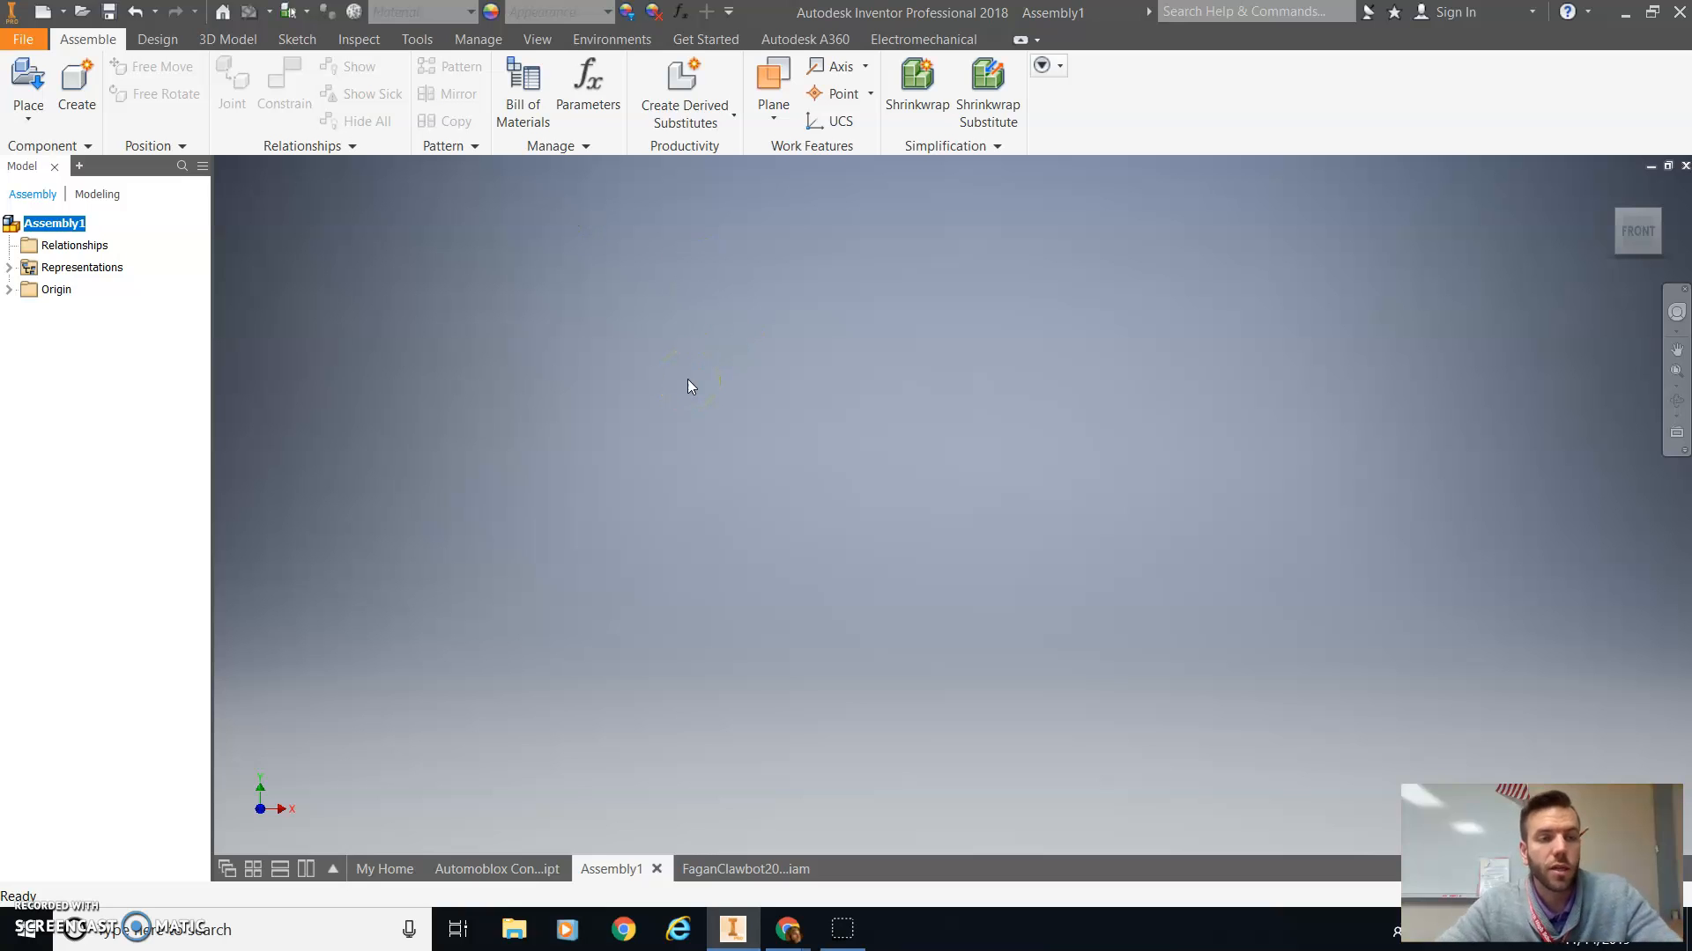
Start placing a component and browse to VEX Unit 4 Imperial 2013 - Student_0 (2), ClawBot Robot - Student, Structure
left_click(28, 114)
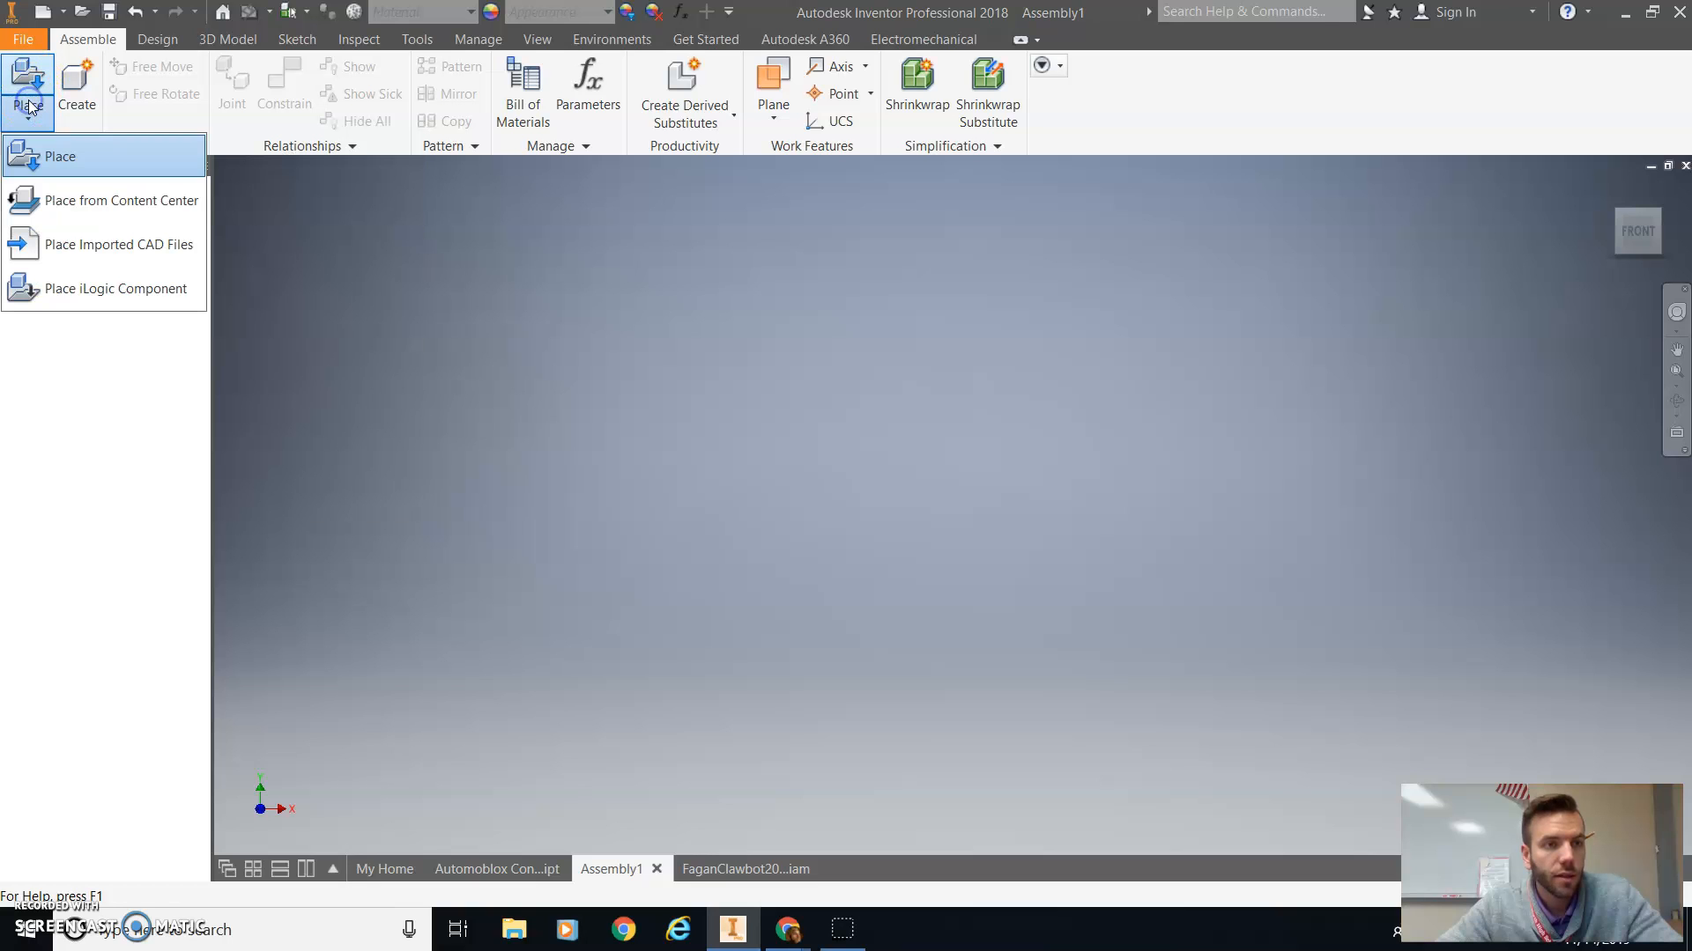
left_click(62, 159)
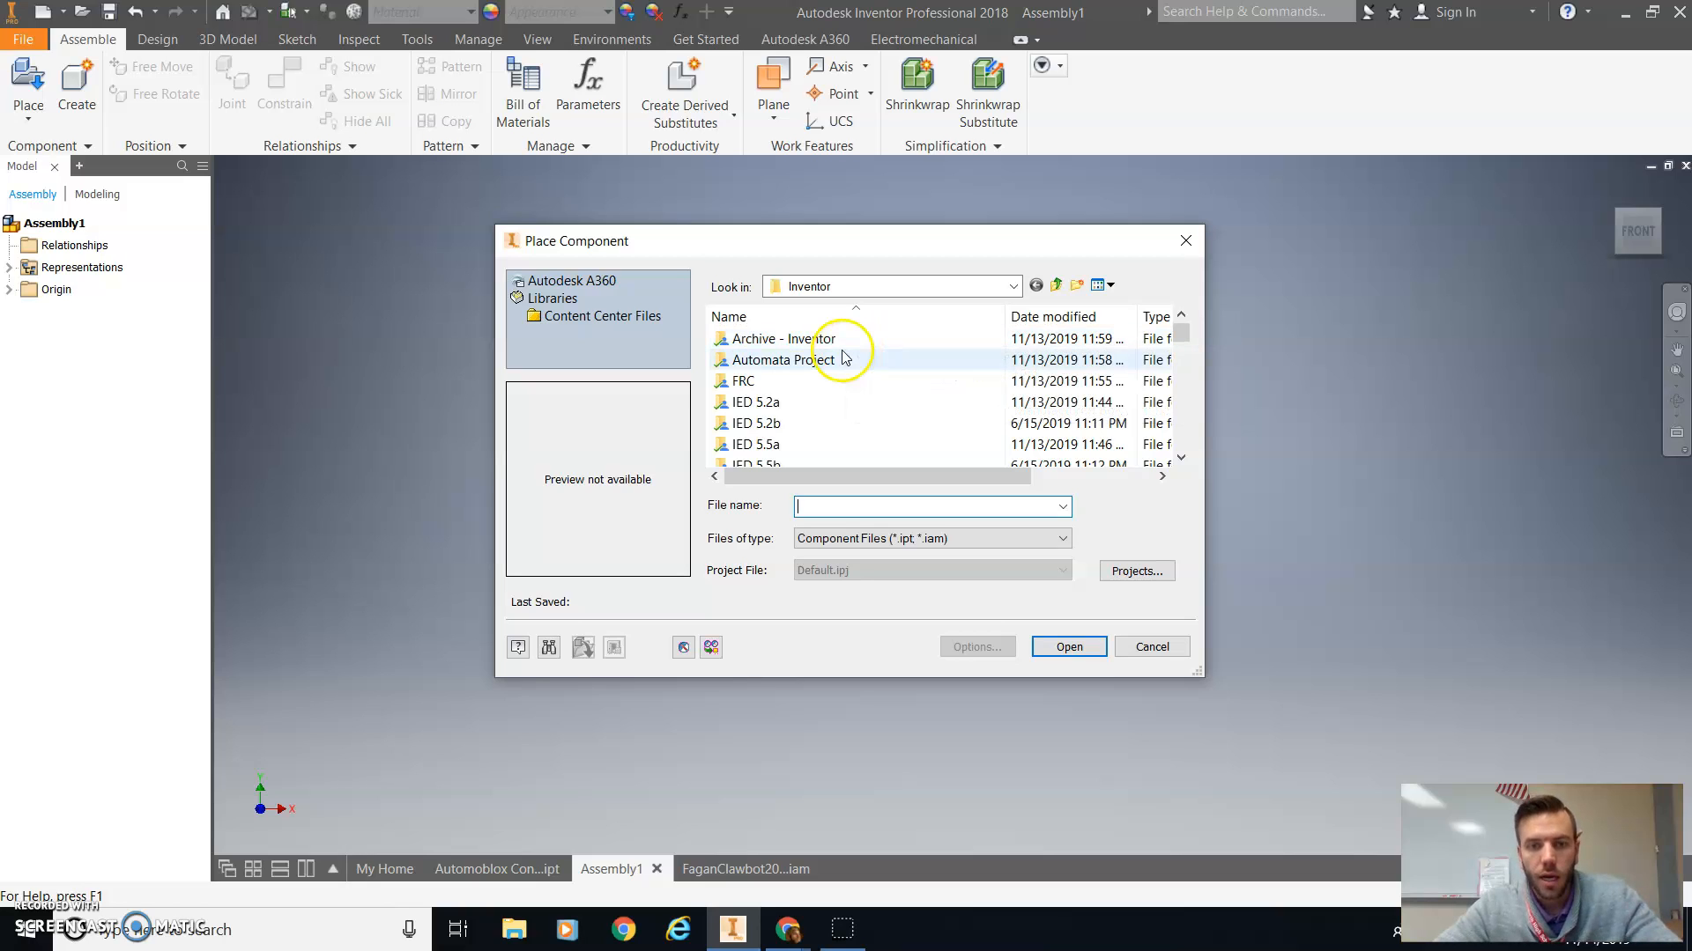
left_click_drag(1186, 339, 1186, 374)
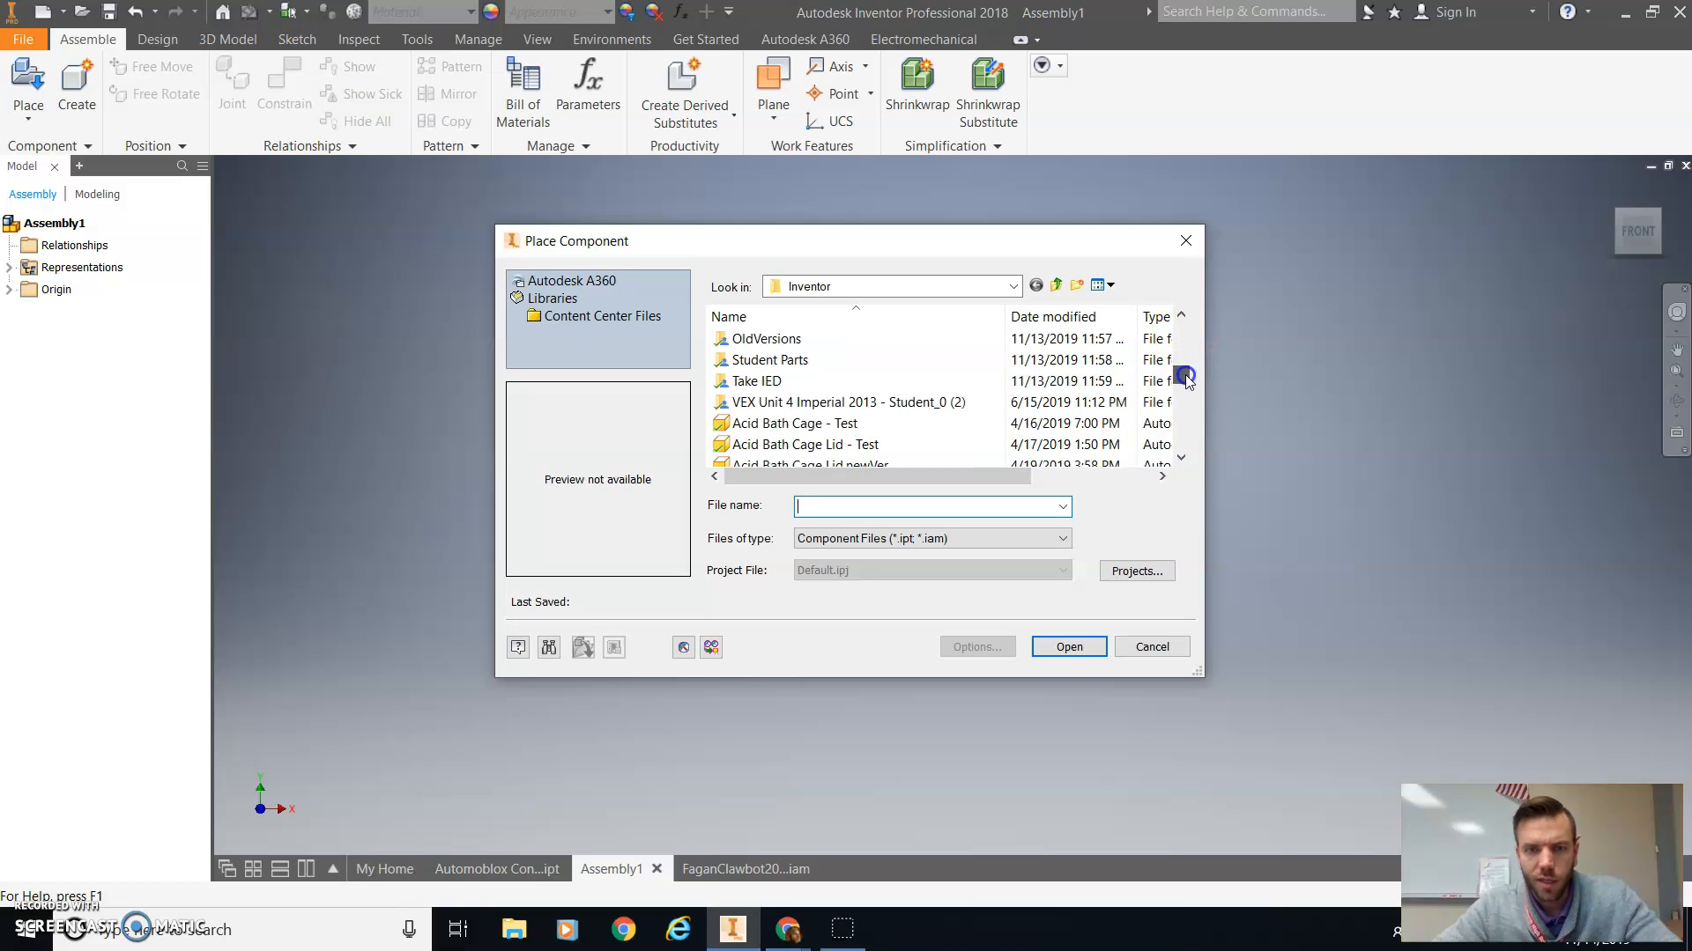
double_click(878, 407)
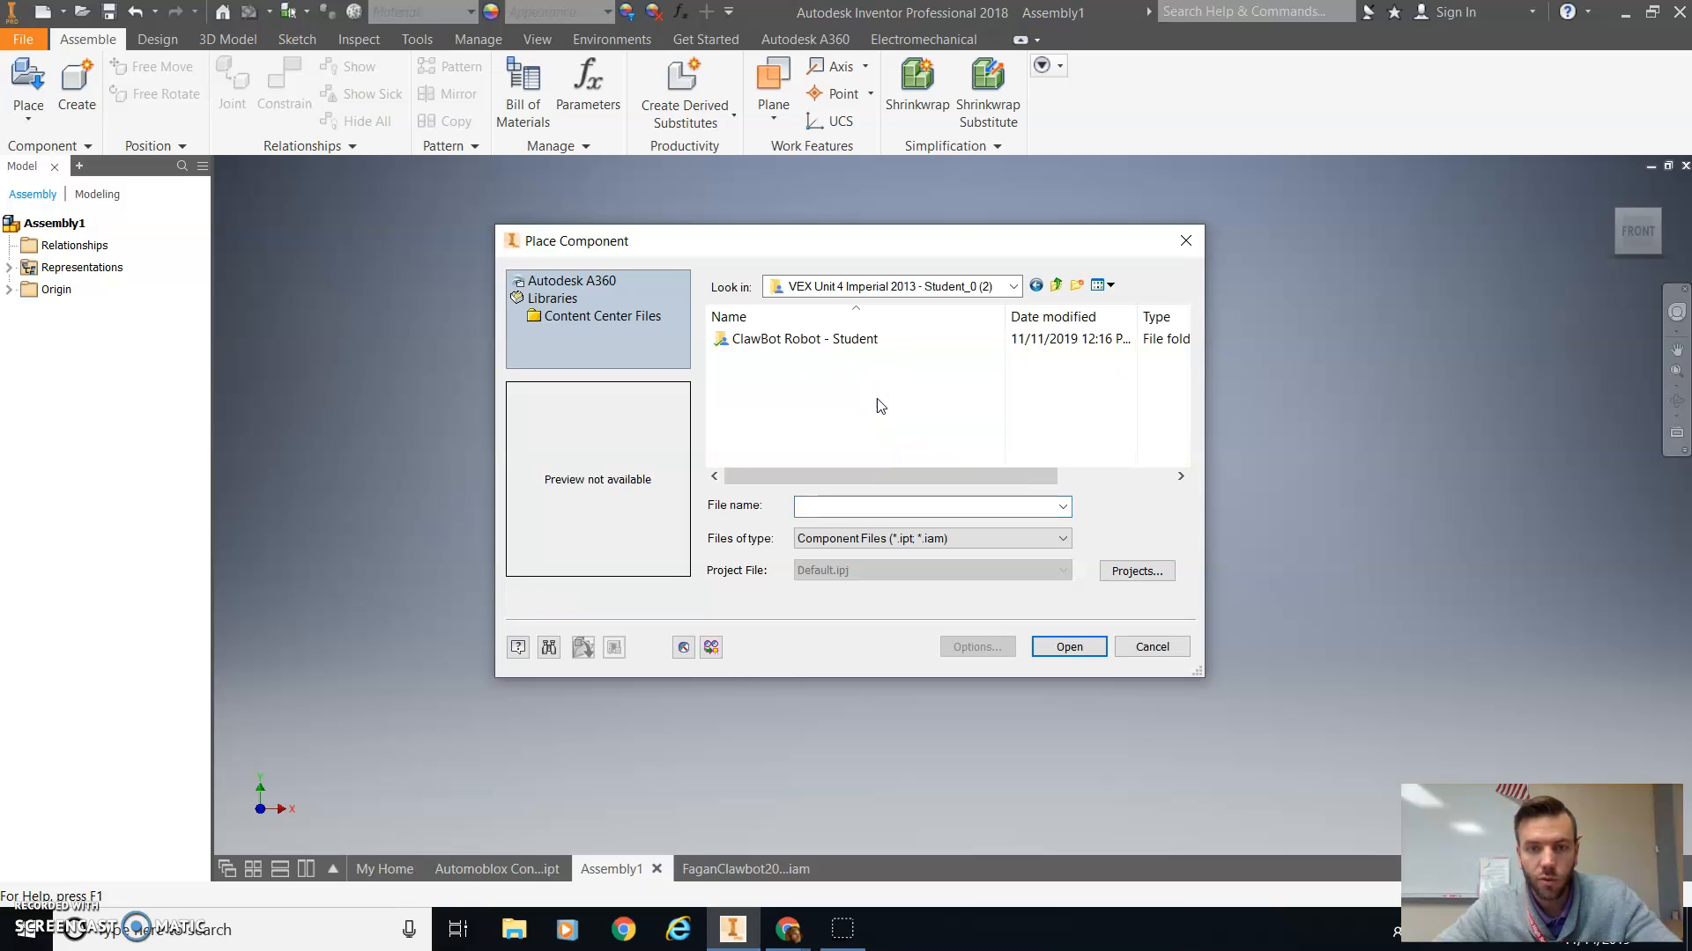
double_click(815, 343)
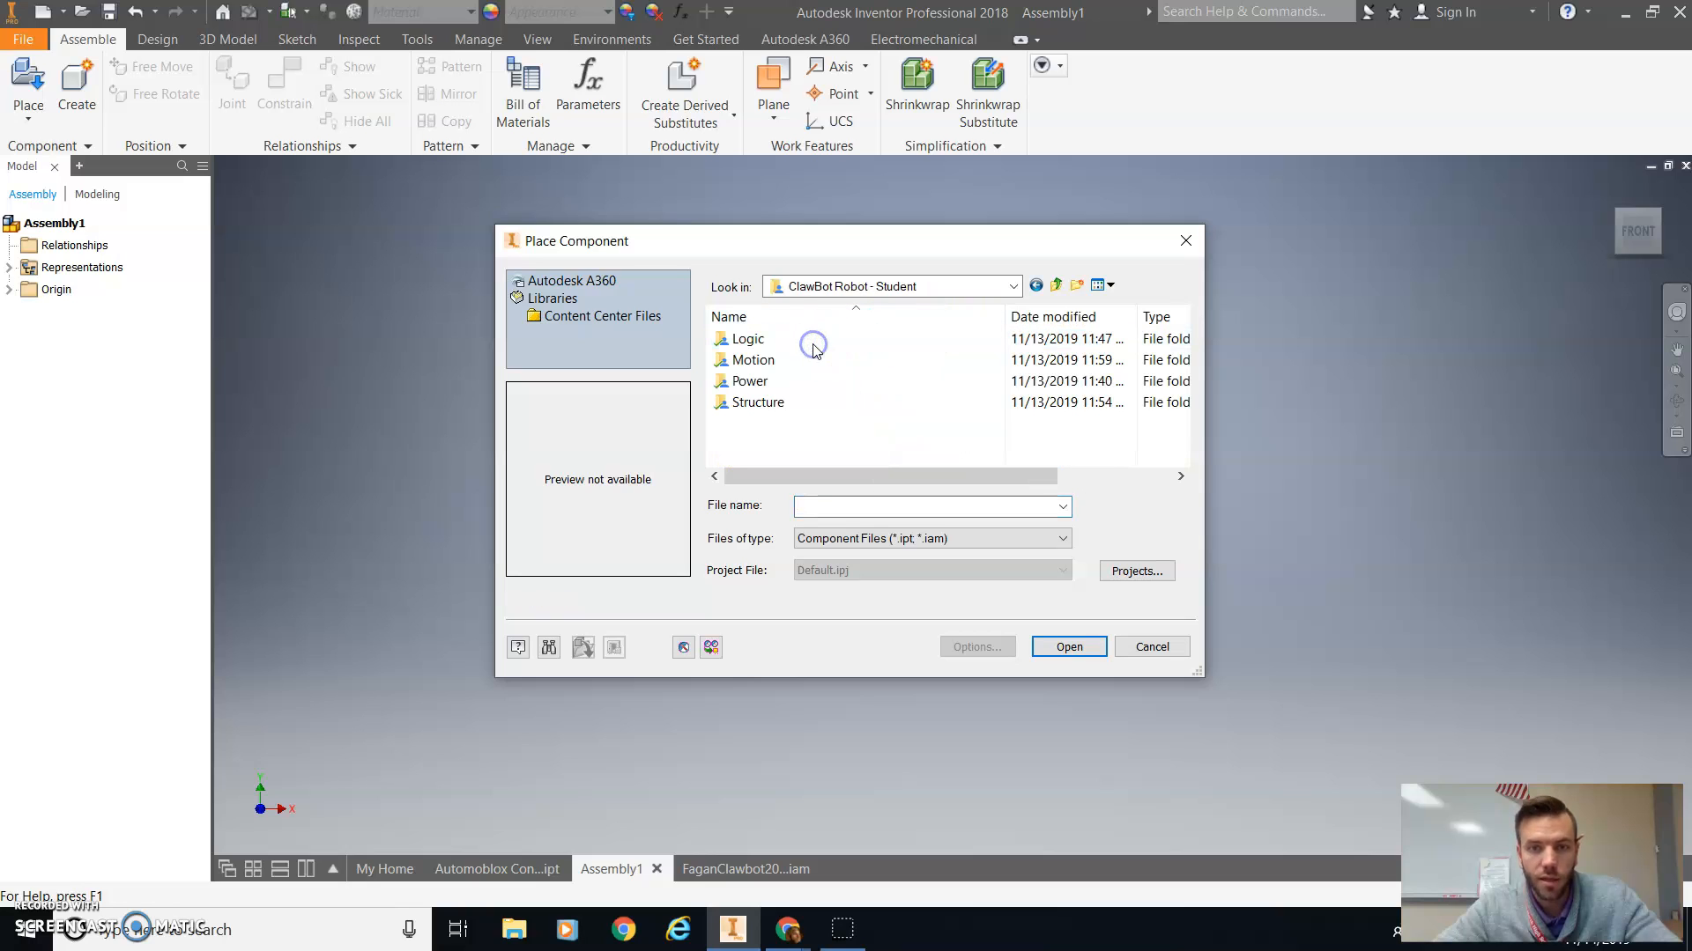
double_click(790, 402)
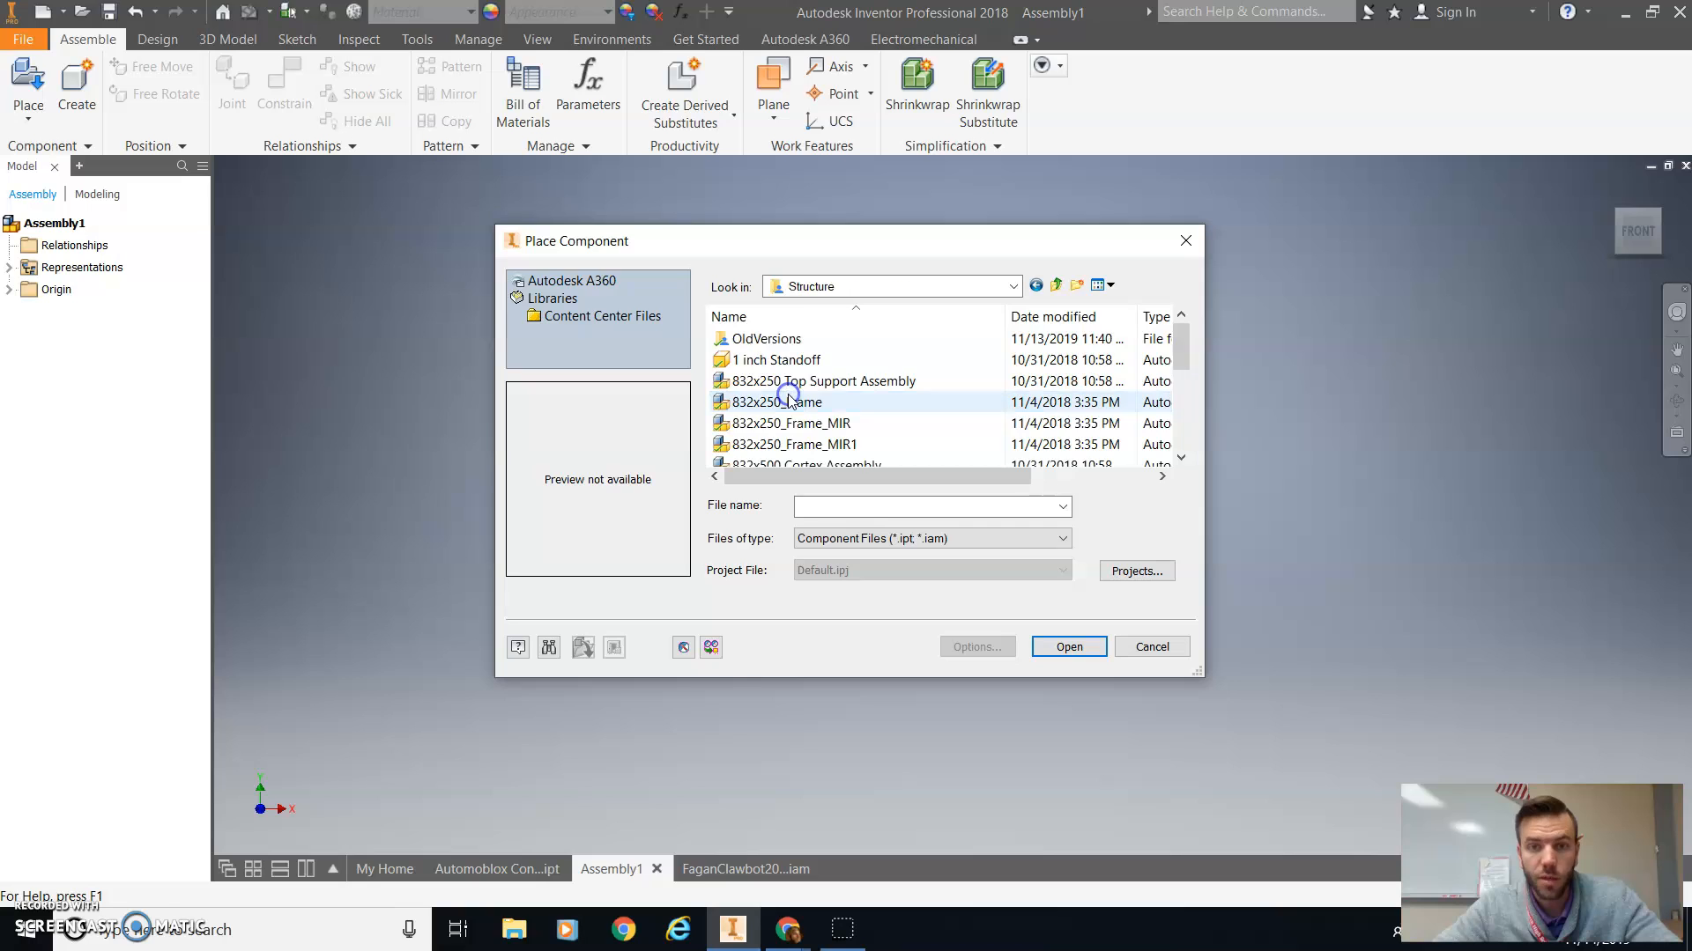
Show the Structure folder's files as medium icons and enlarge the Place Component dialog
left_click(1105, 284)
left_click(1148, 362)
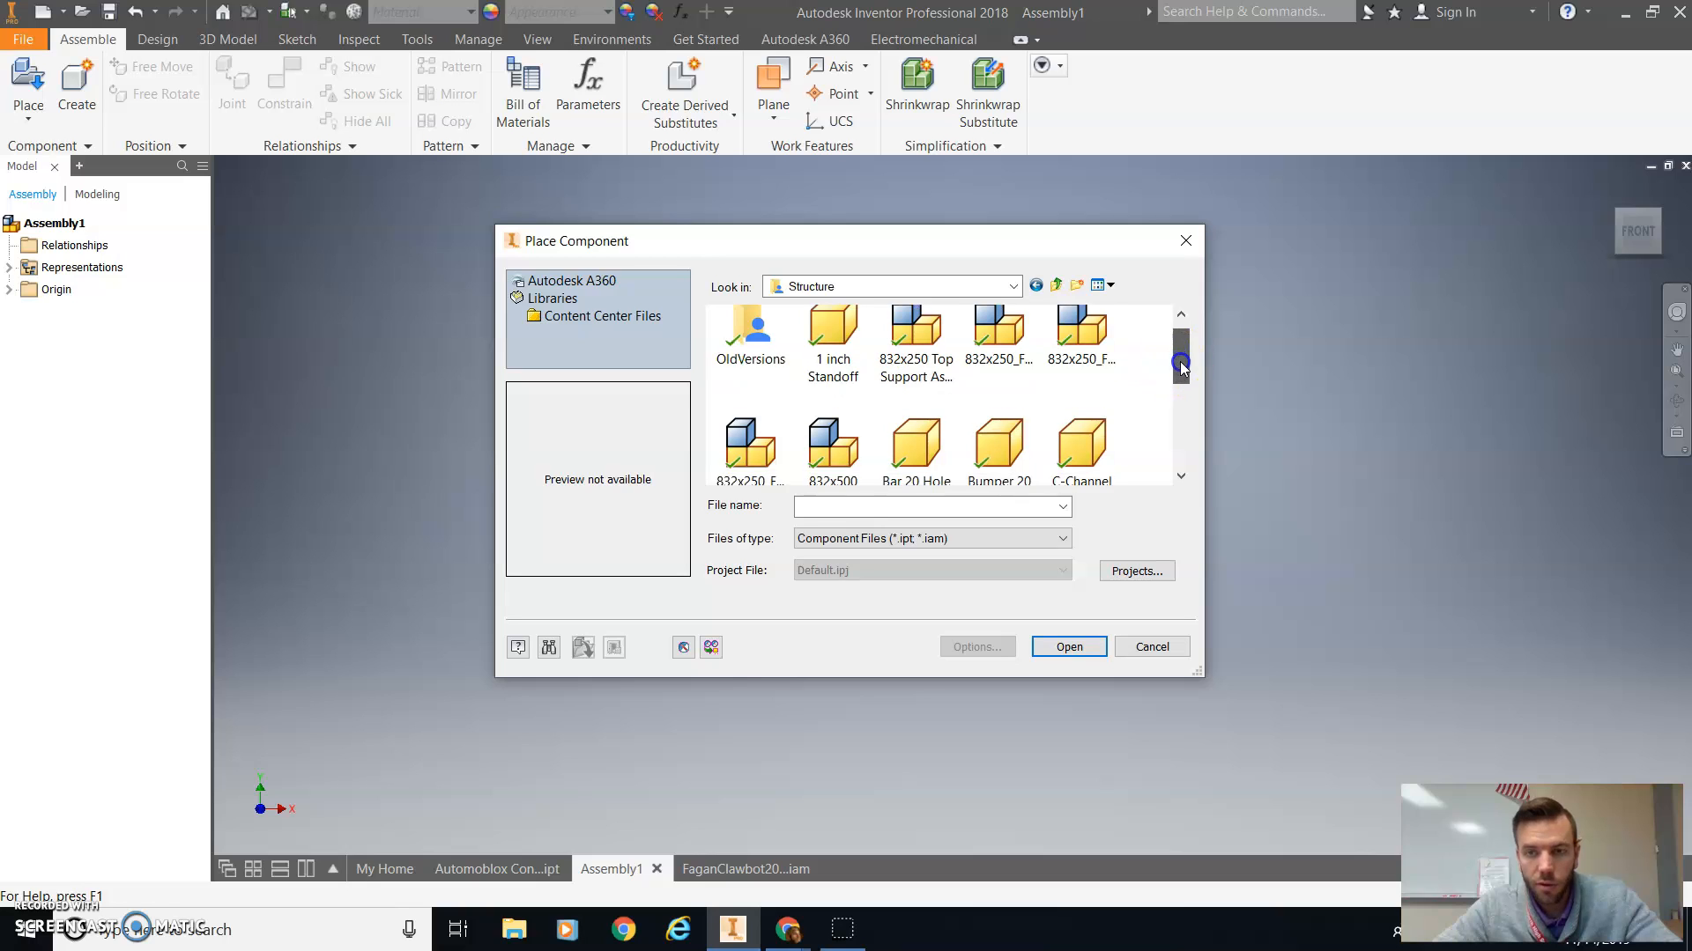
scroll(1179, 357, "down", 1)
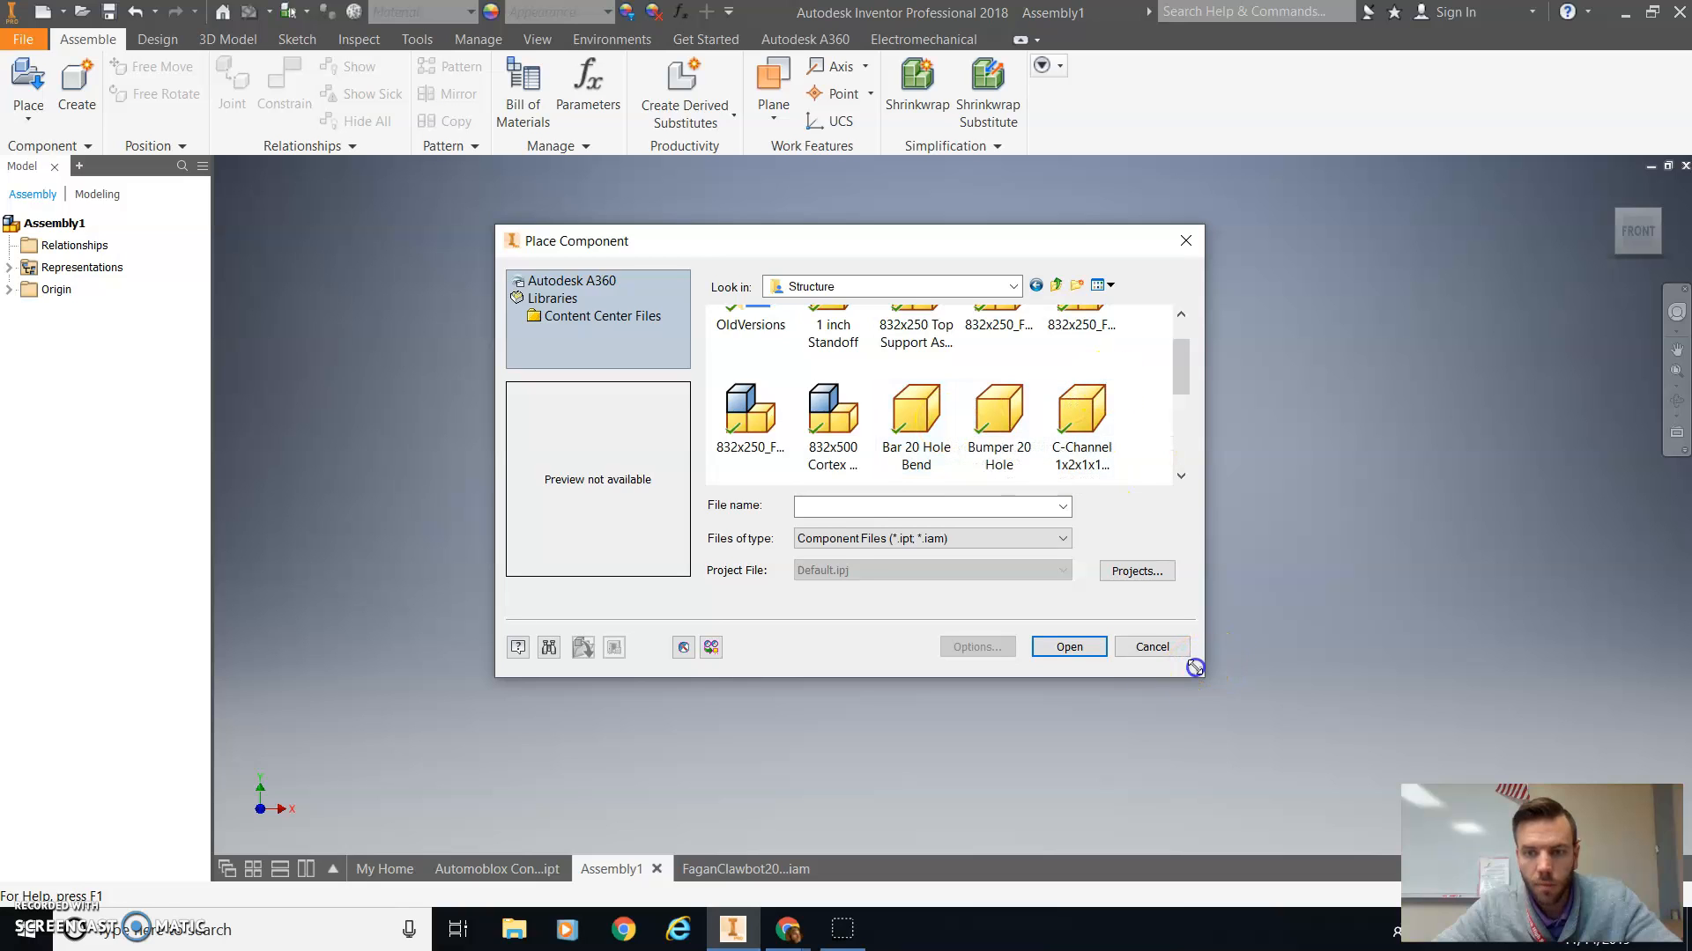
left_click_drag(1195, 669, 1309, 738)
left_click(1099, 284)
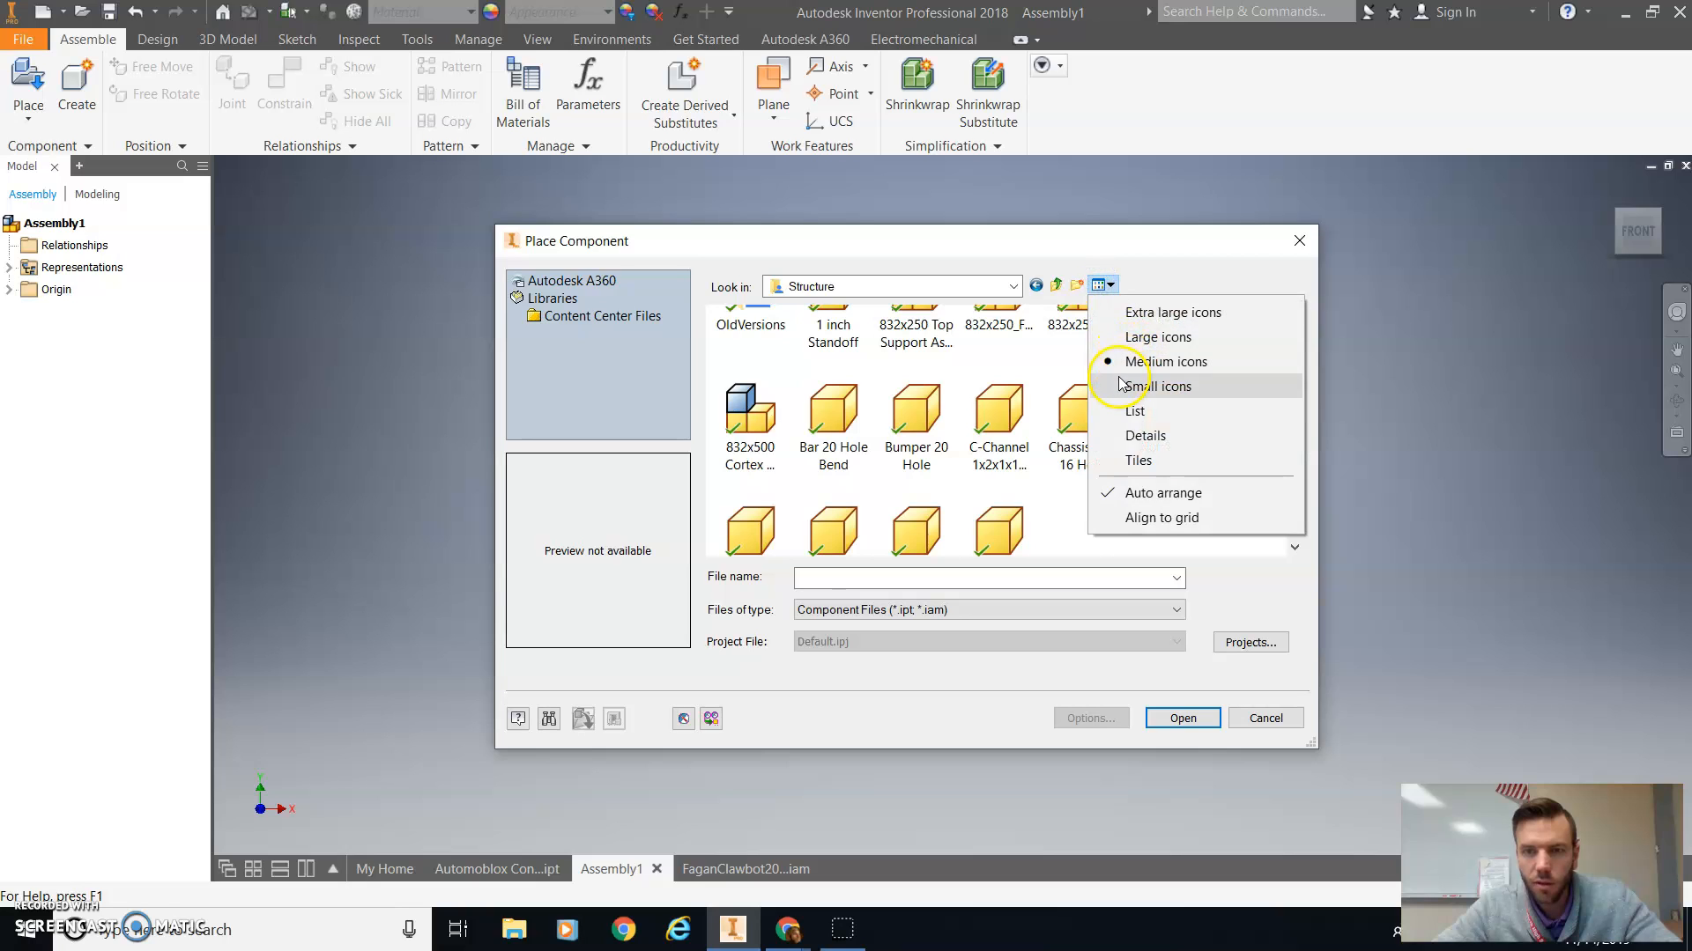
left_click(1121, 339)
left_click(1111, 286)
left_click(1146, 362)
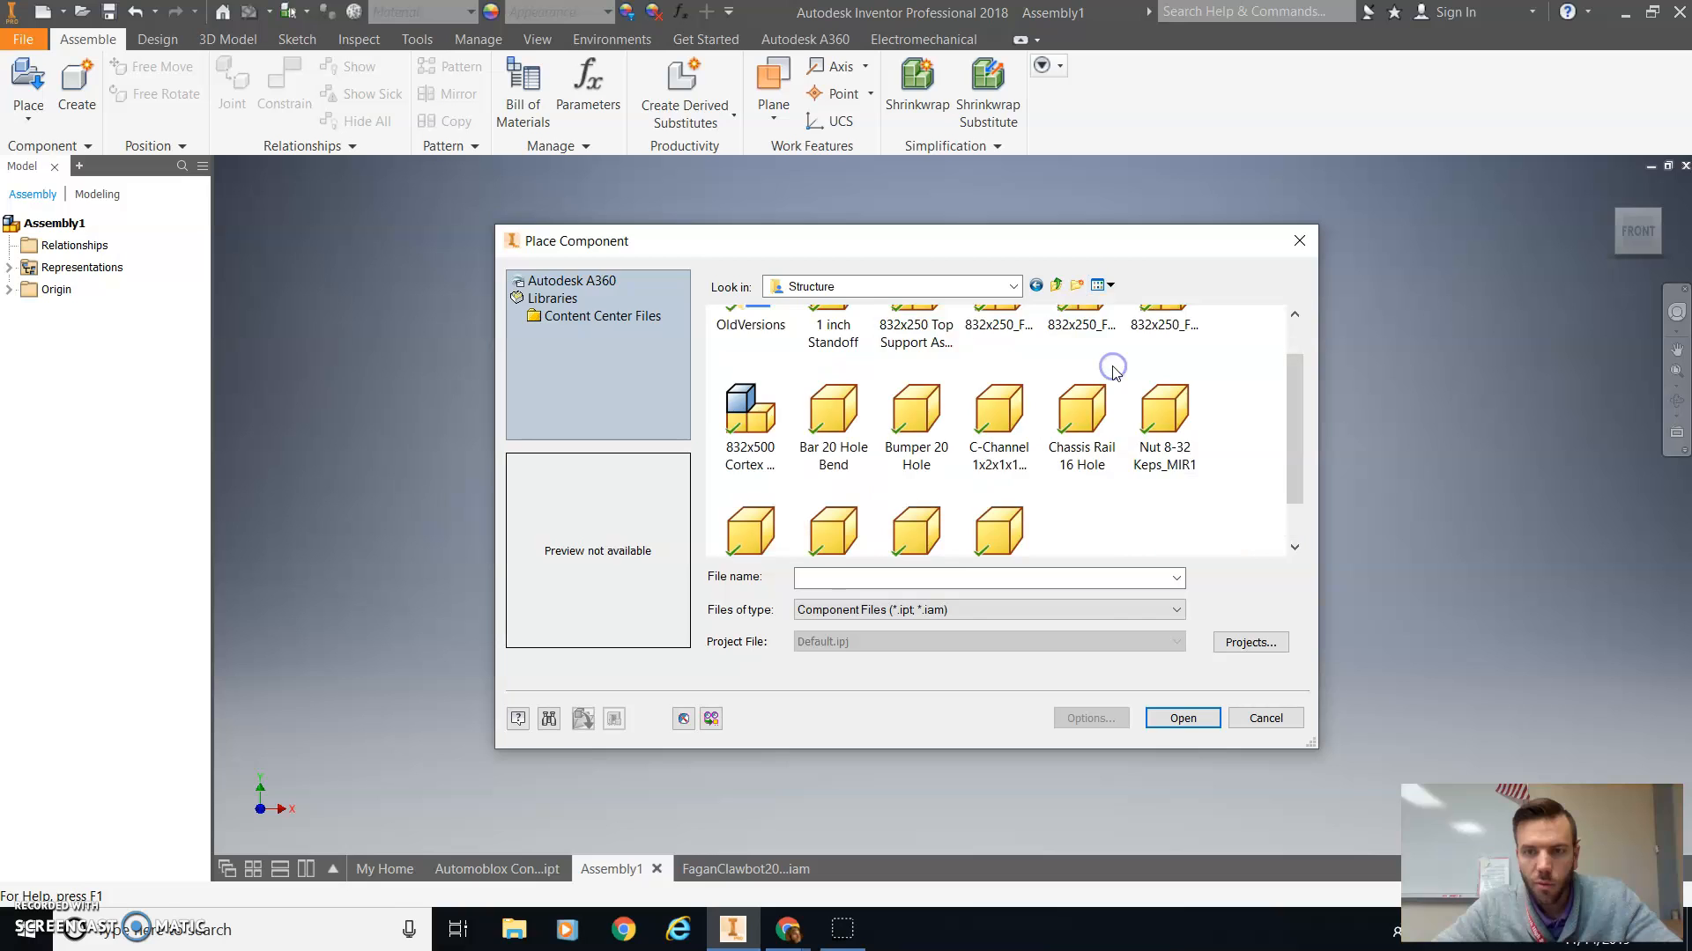
Place one Bumper 20 Hole part in the assembly and end the placement
left_click(917, 424)
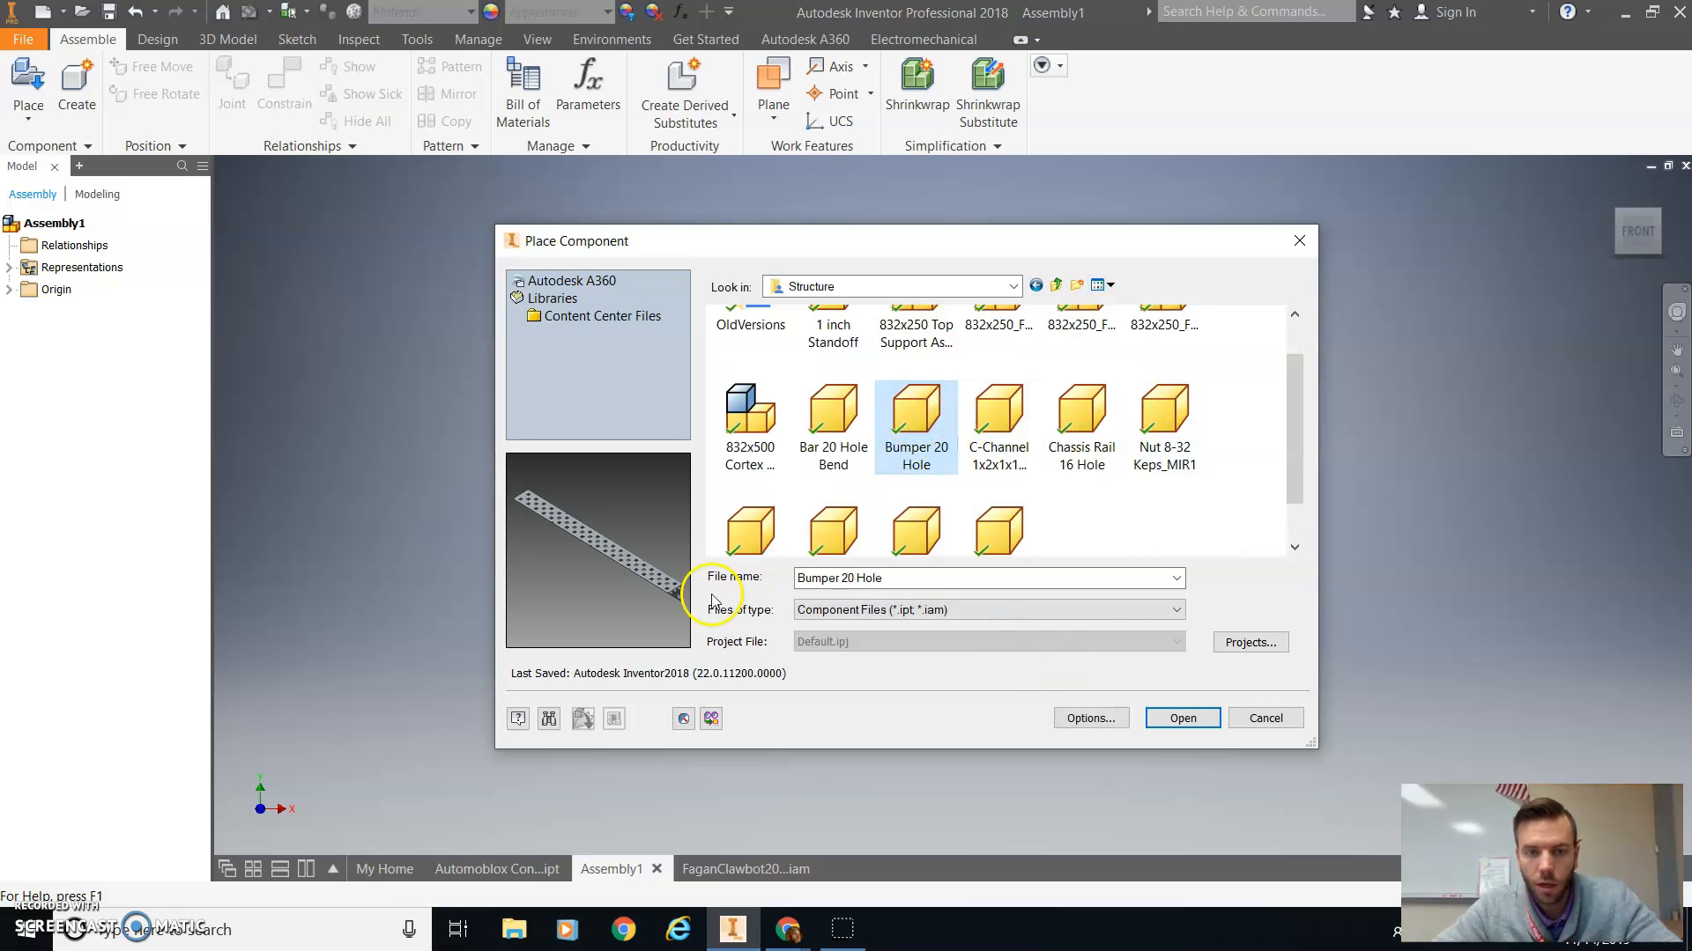
left_click(1180, 718)
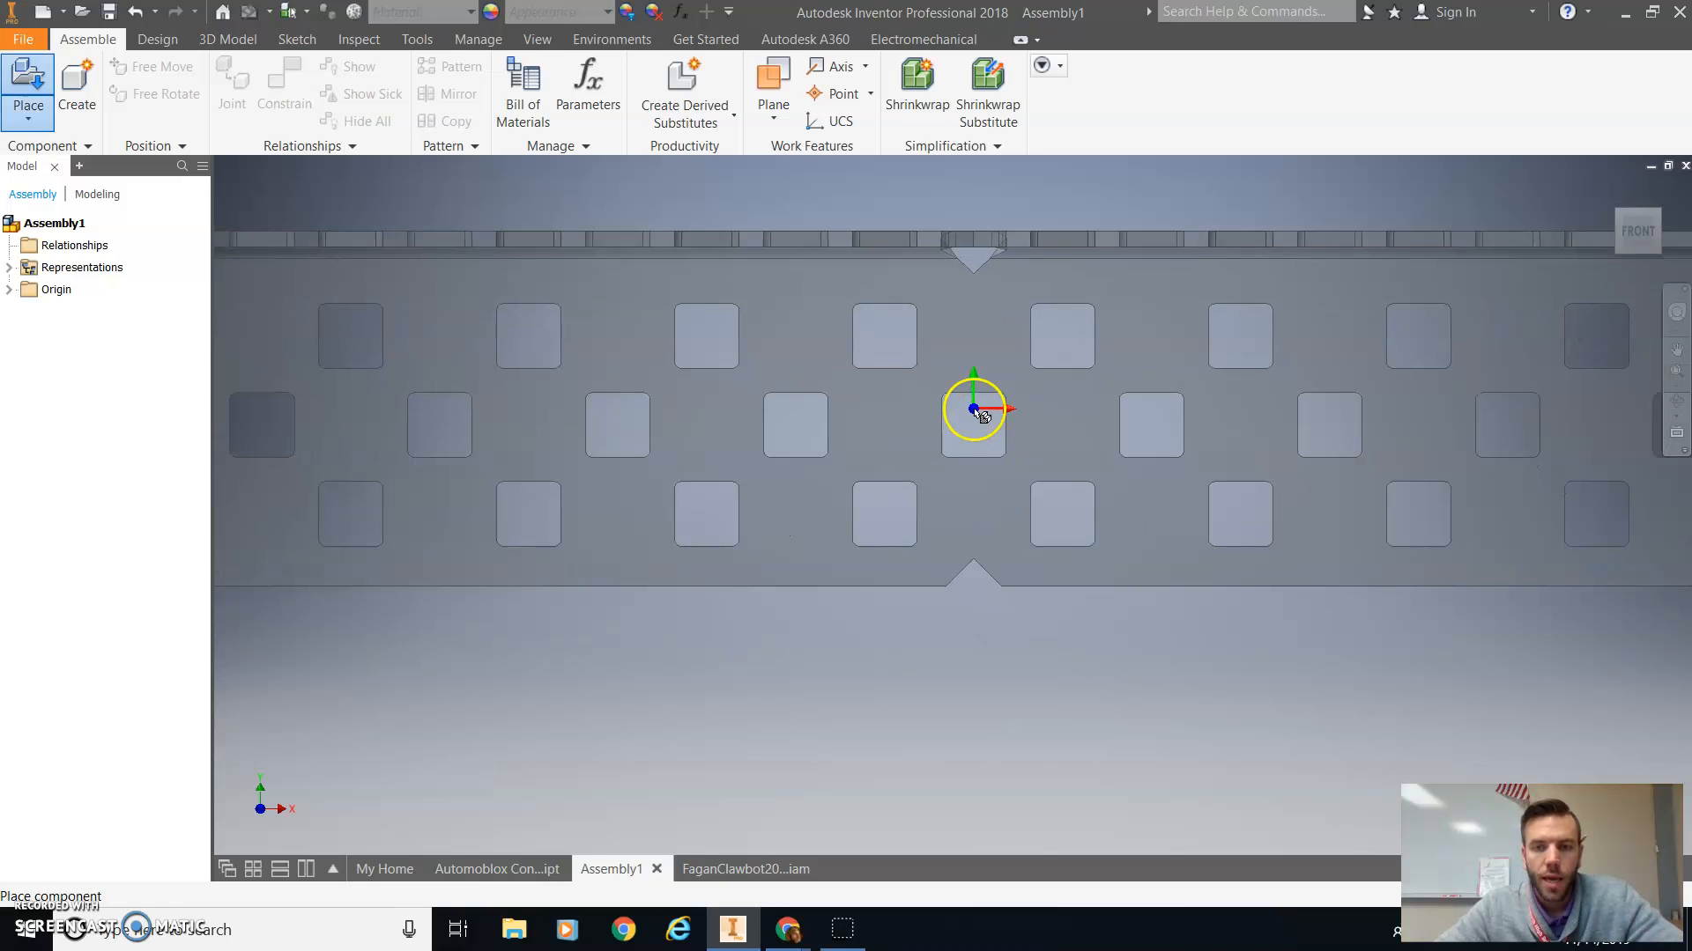
left_click(984, 429)
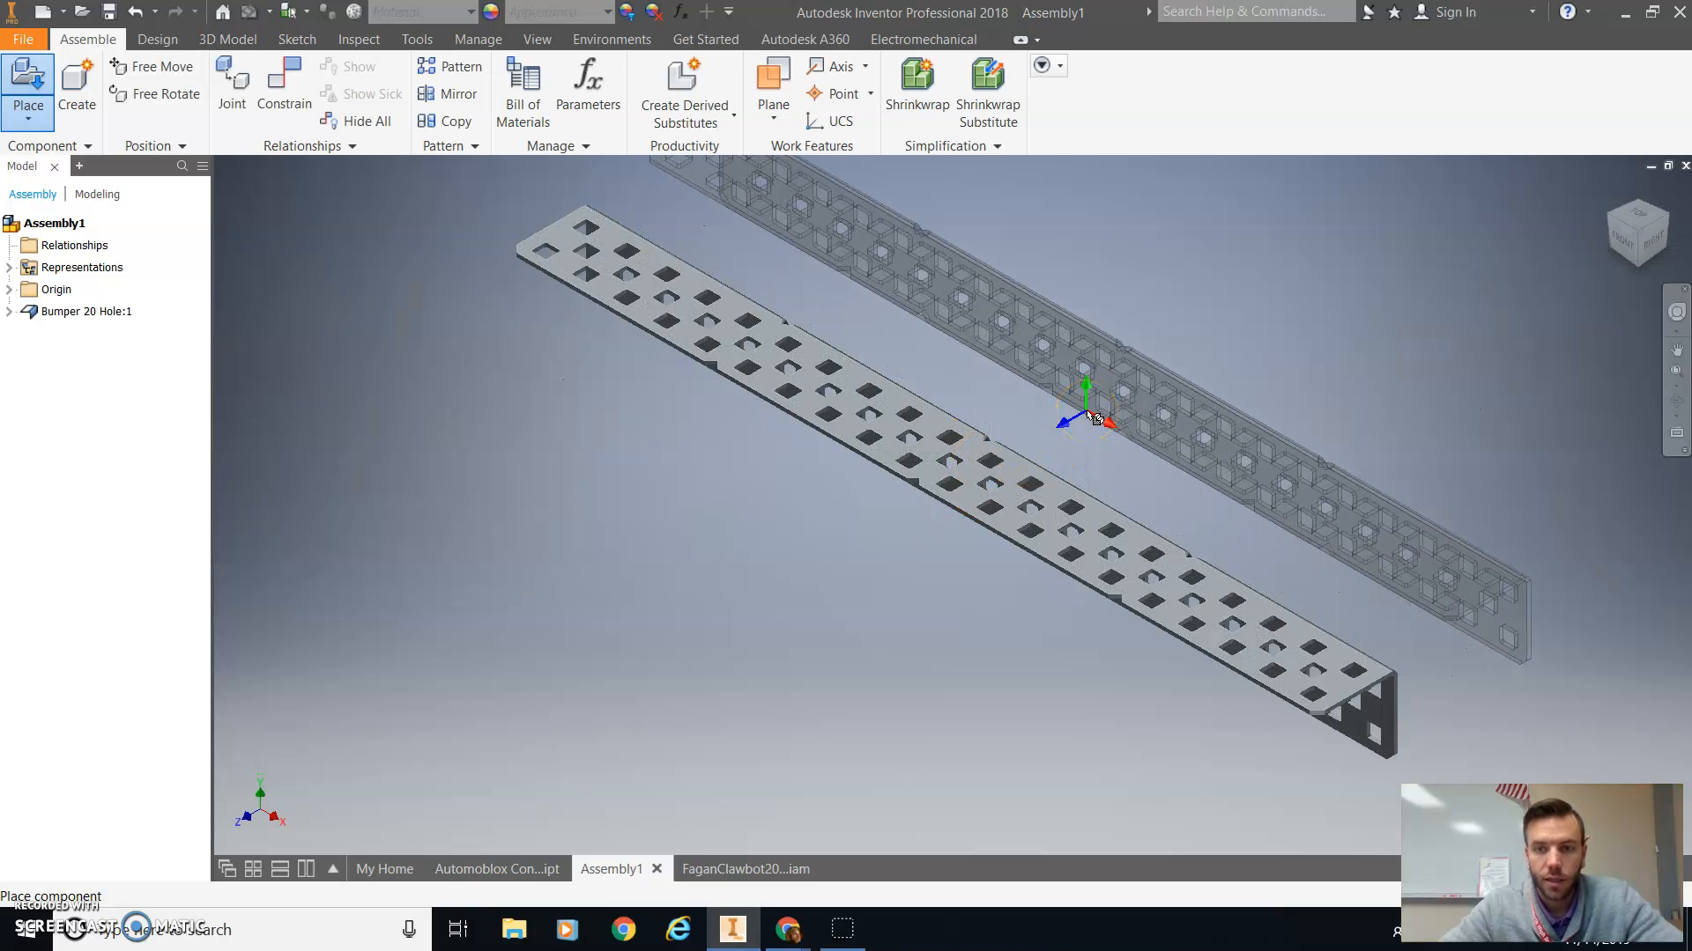
right_click(1089, 417)
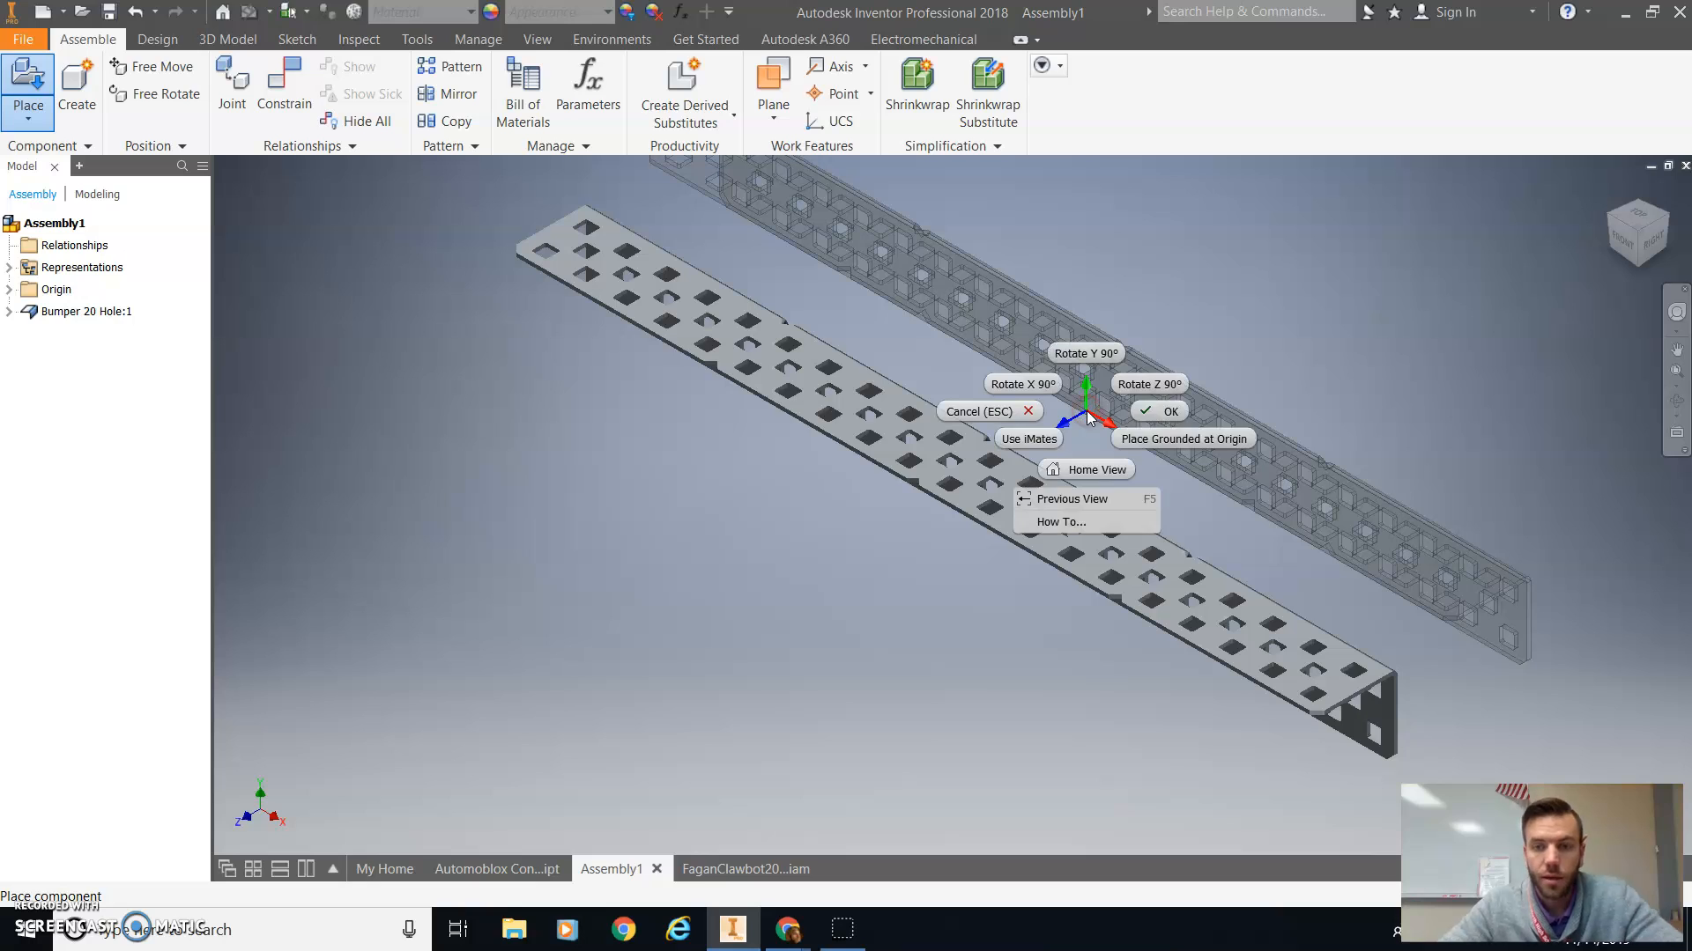
left_click(1140, 405)
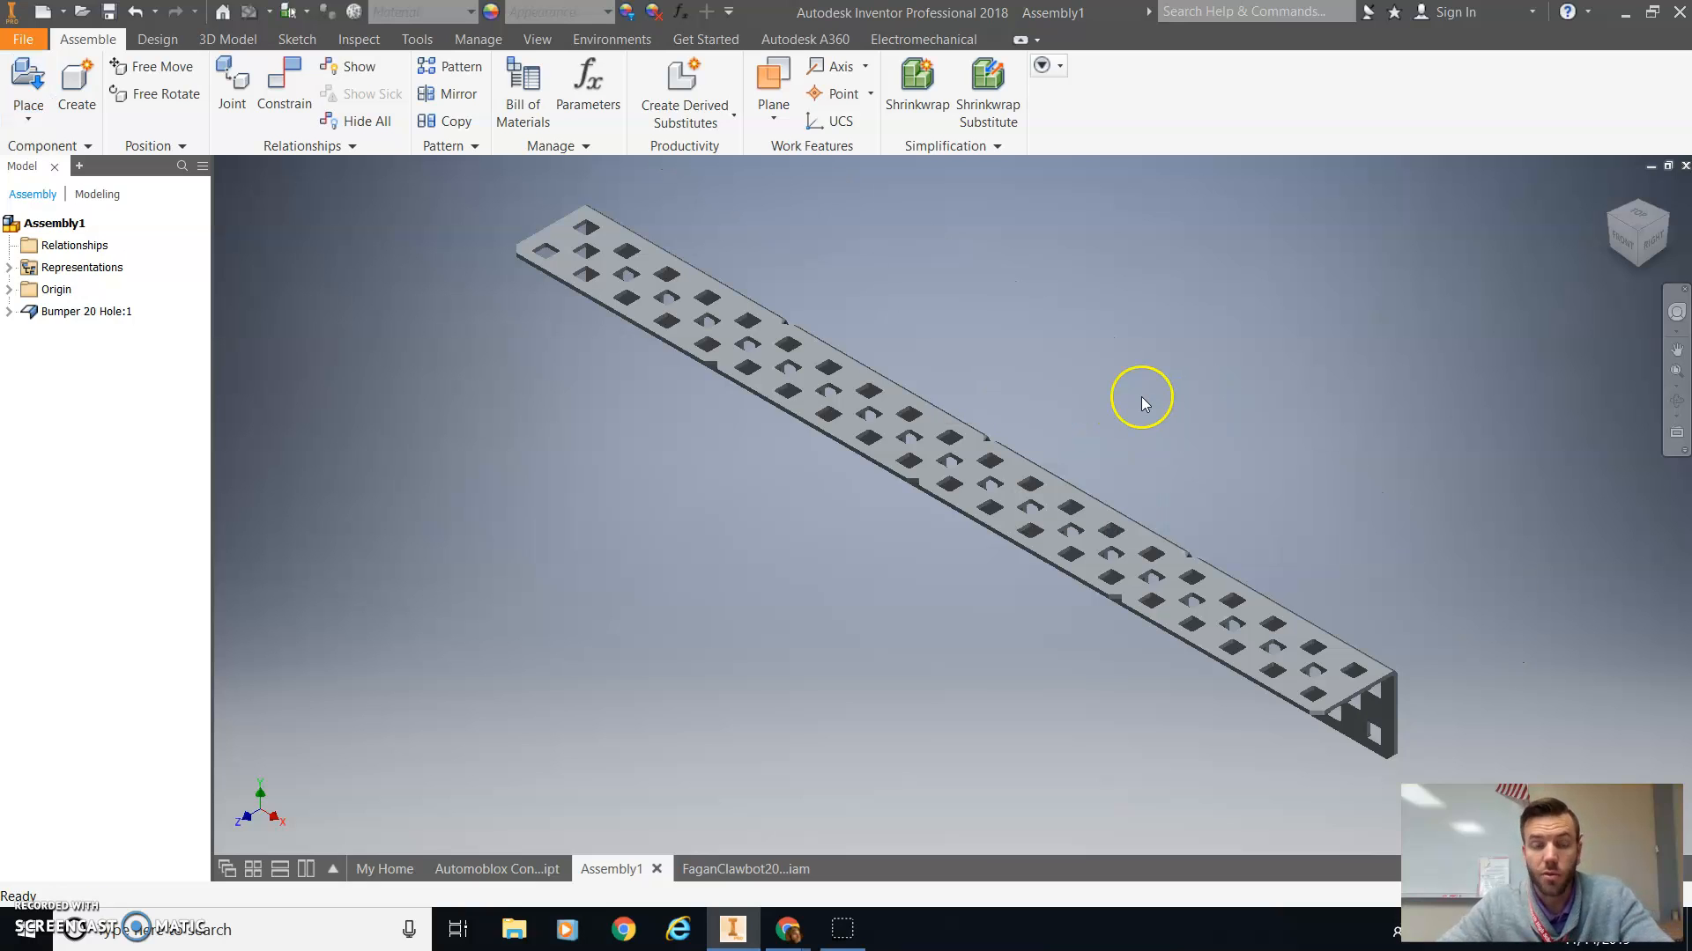
Load the Chassis Rail 16 Hole part for placement and rotate its preview 90° about Y
left_click(19, 85)
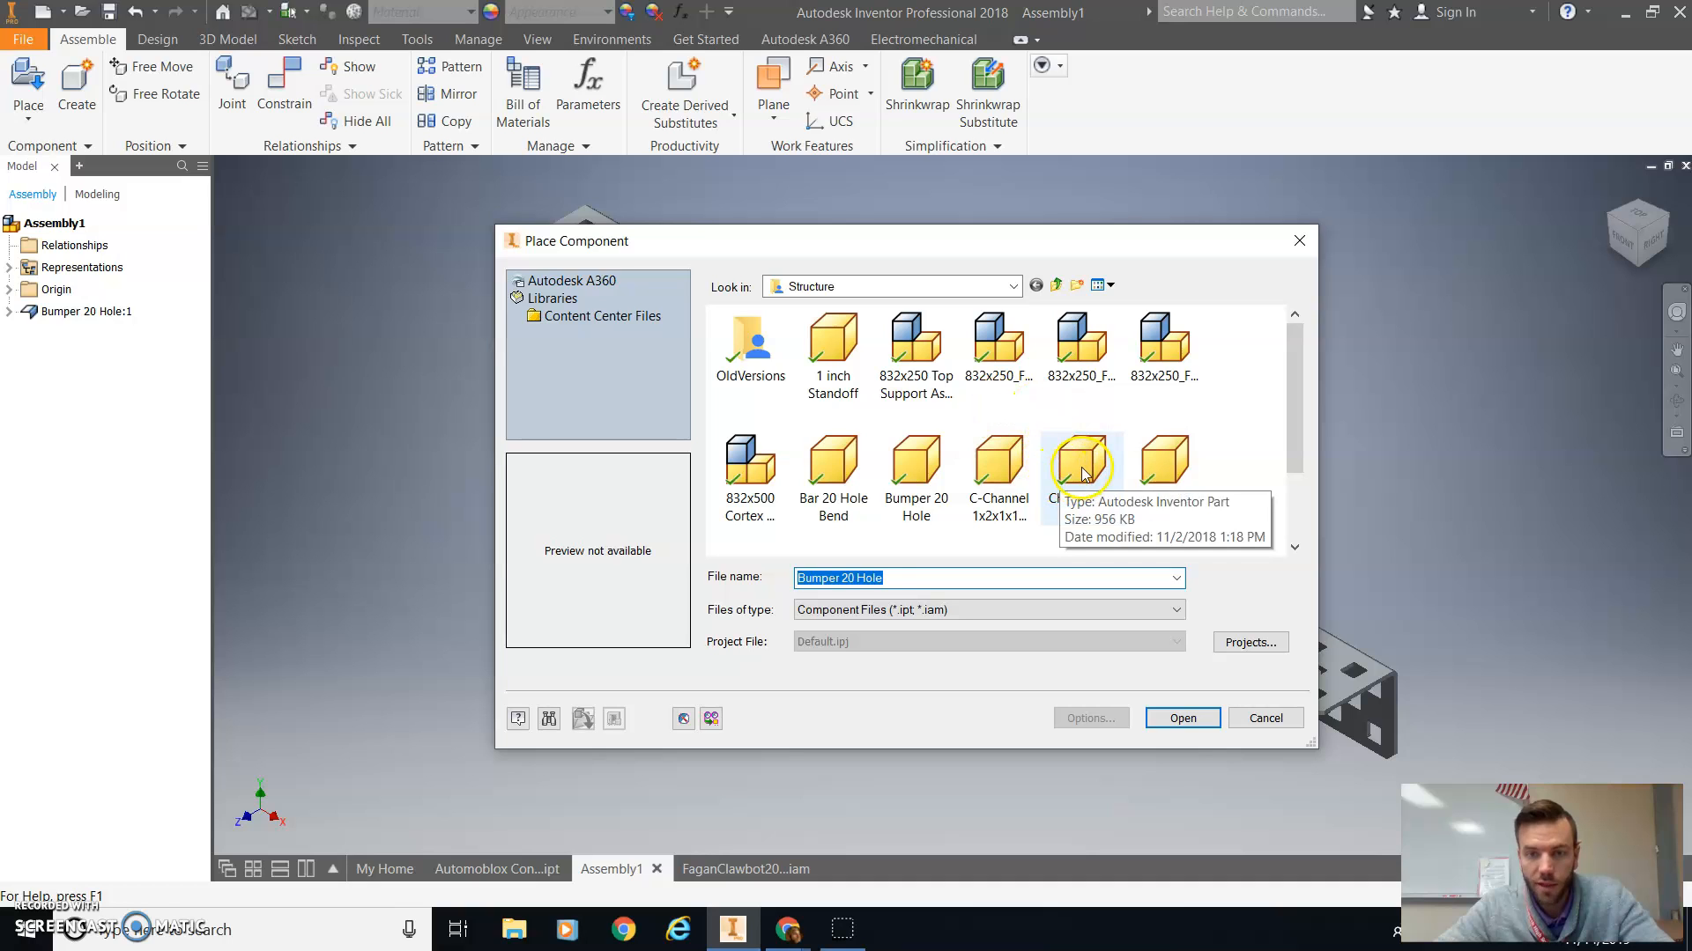
left_click(1082, 467)
left_click(1182, 718)
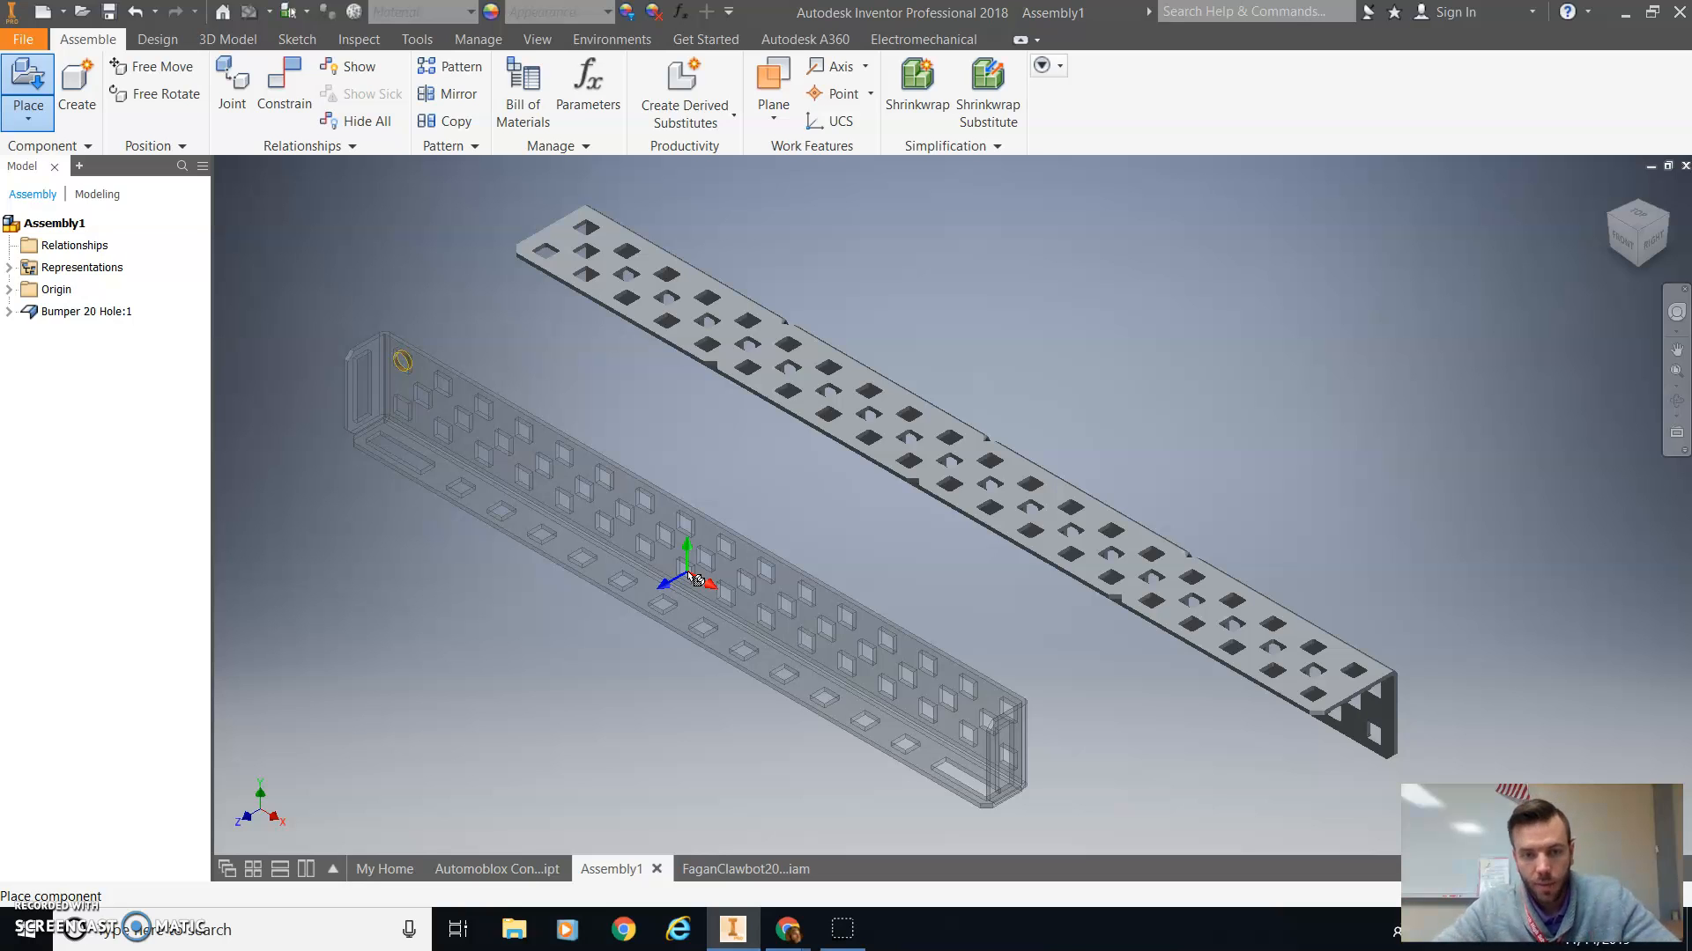
right_click(694, 579)
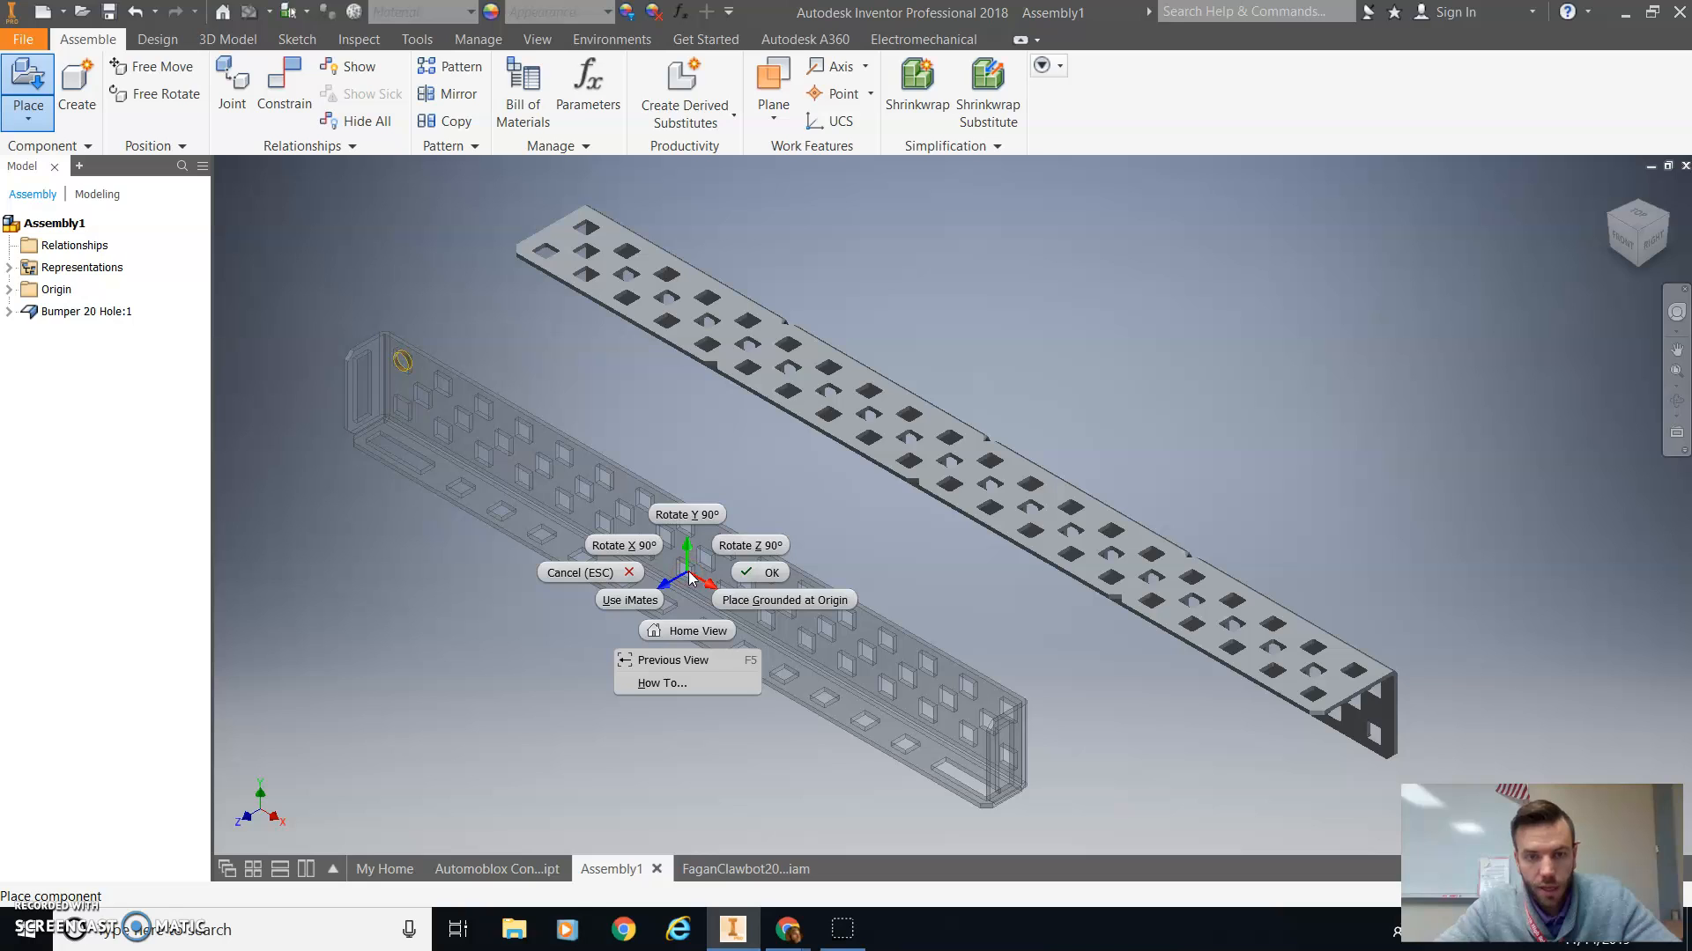
left_click(646, 548)
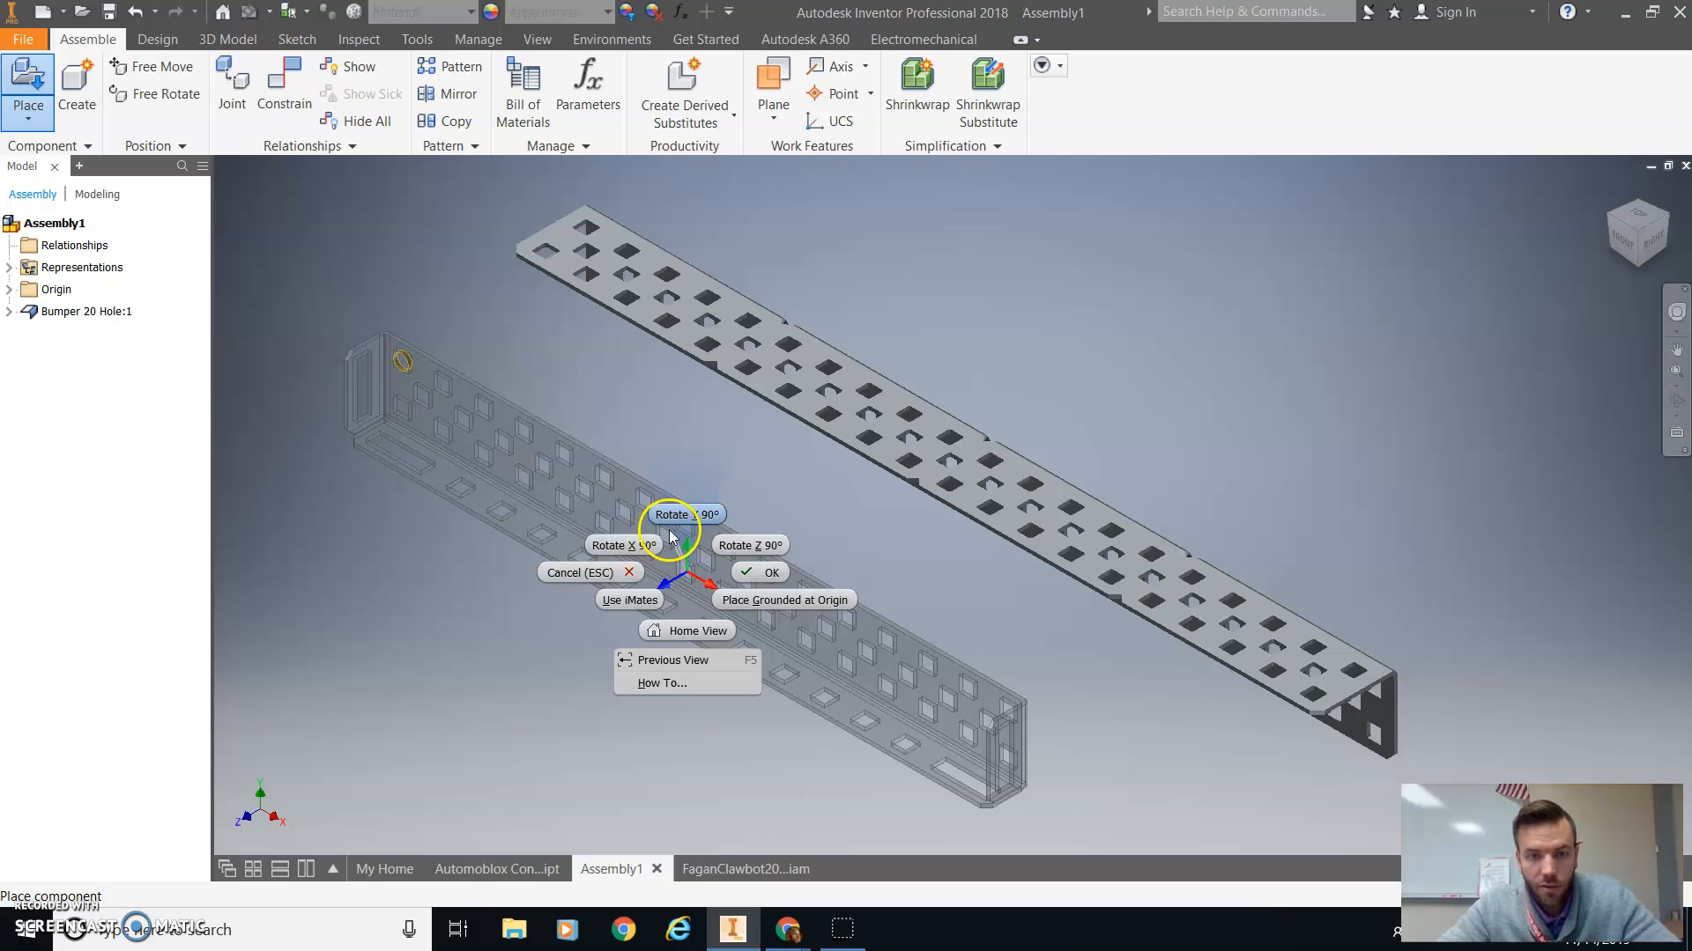
left_click(747, 542)
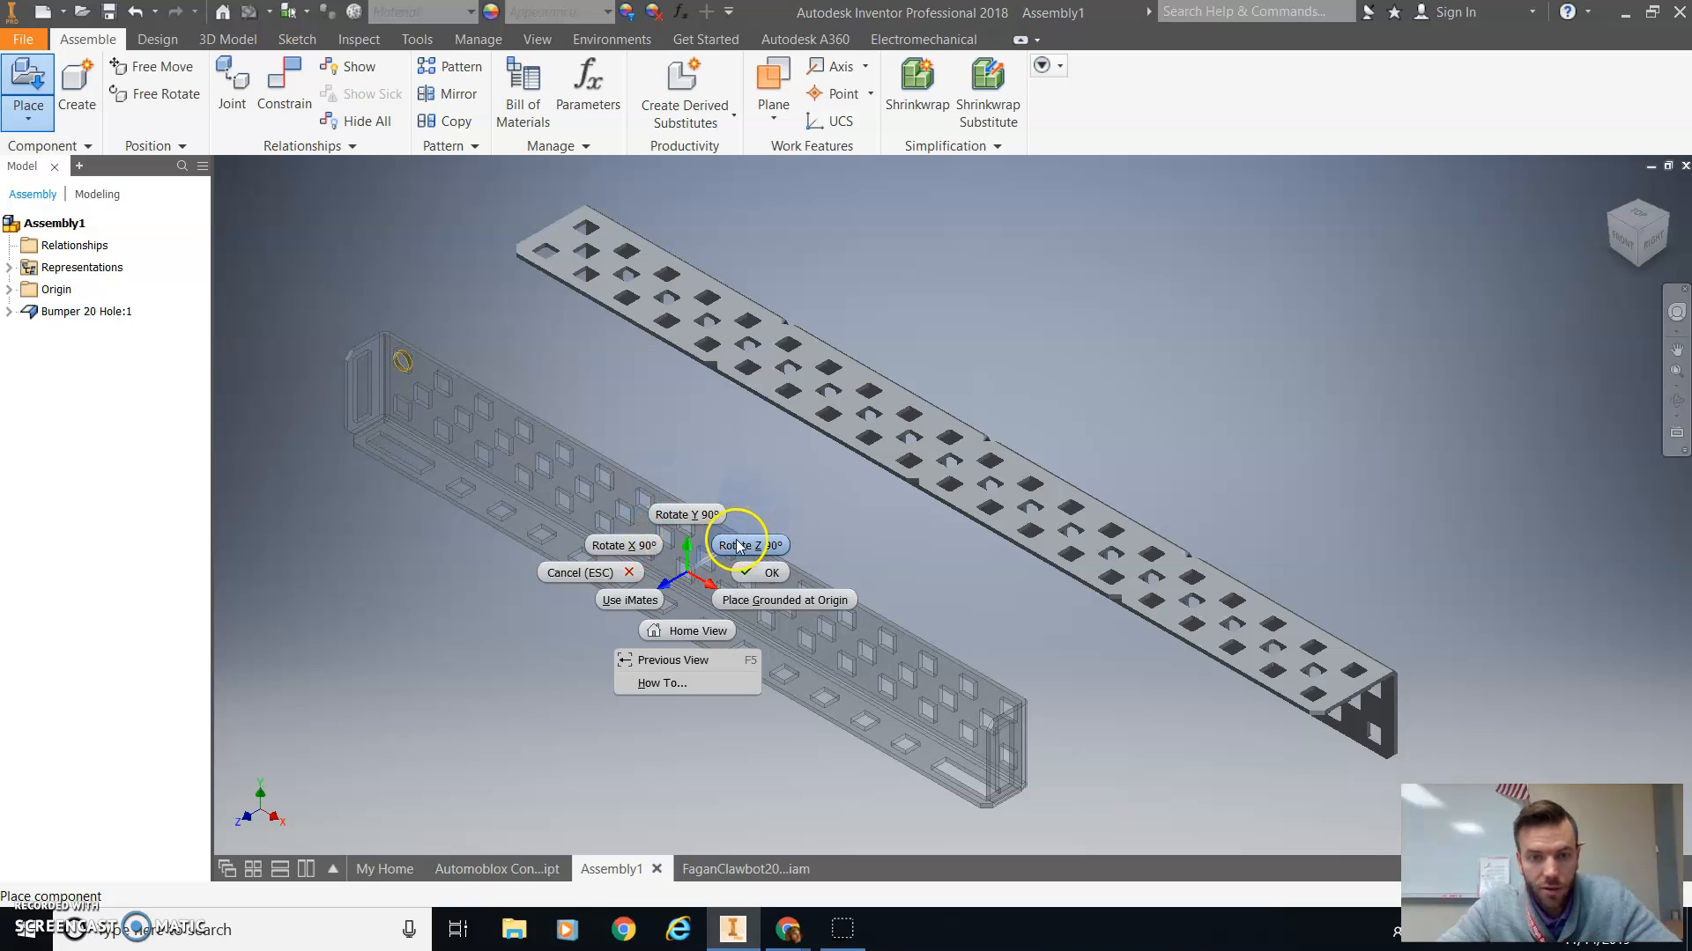
left_click(696, 562)
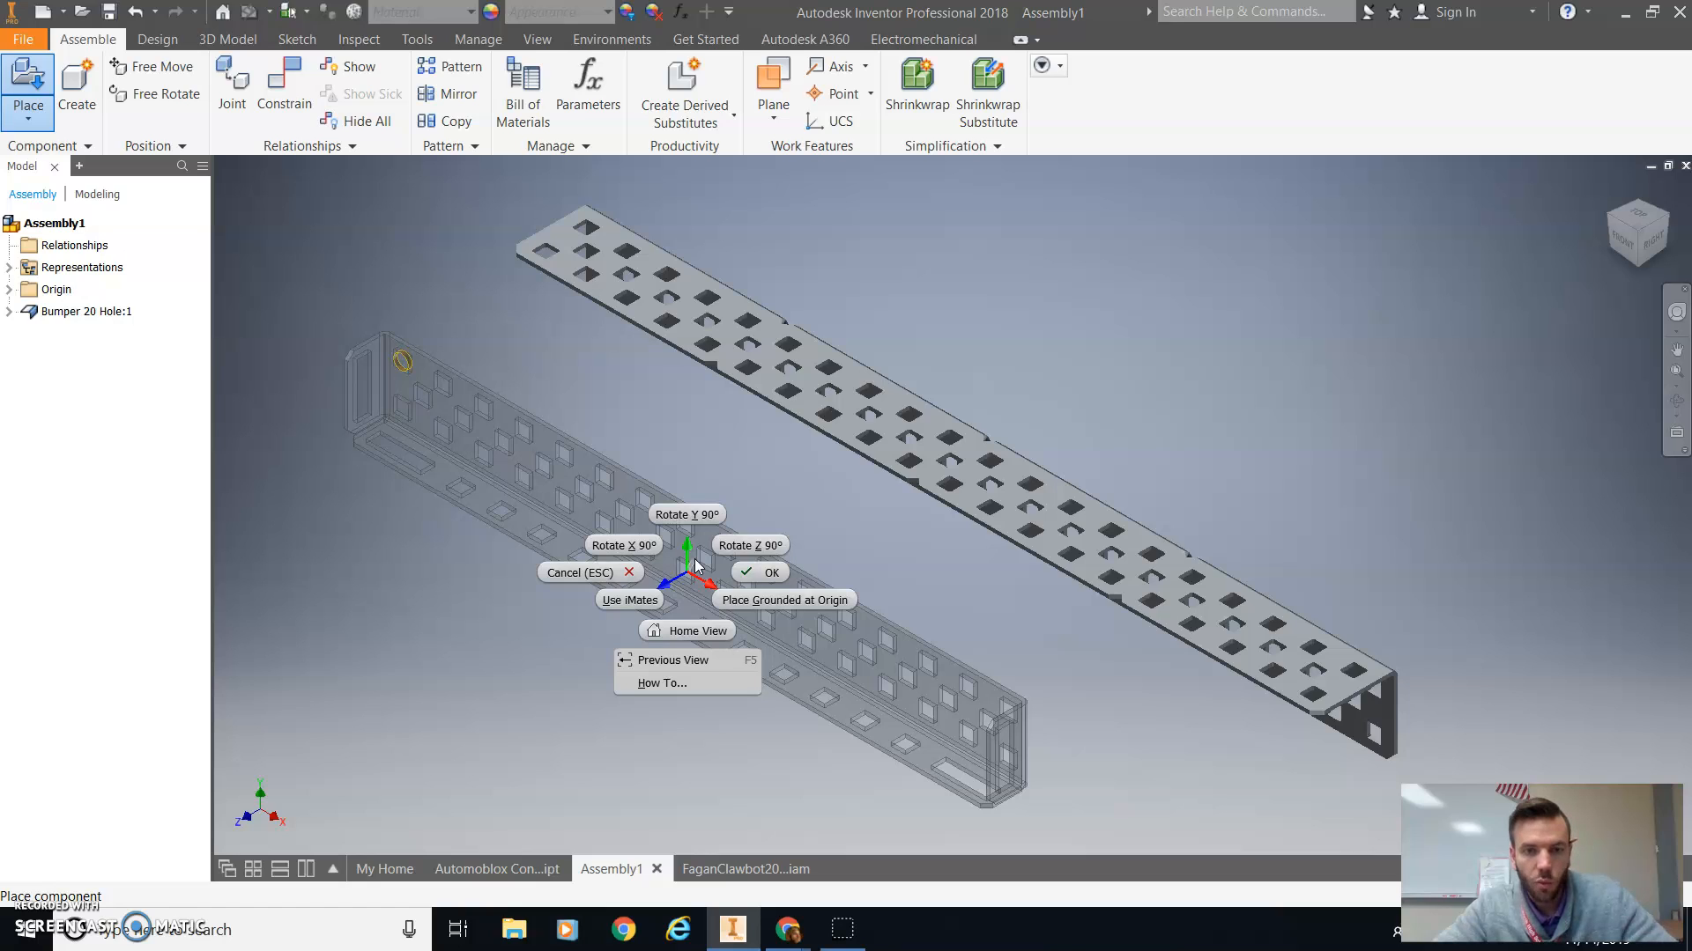
left_click(692, 520)
left_click(692, 520)
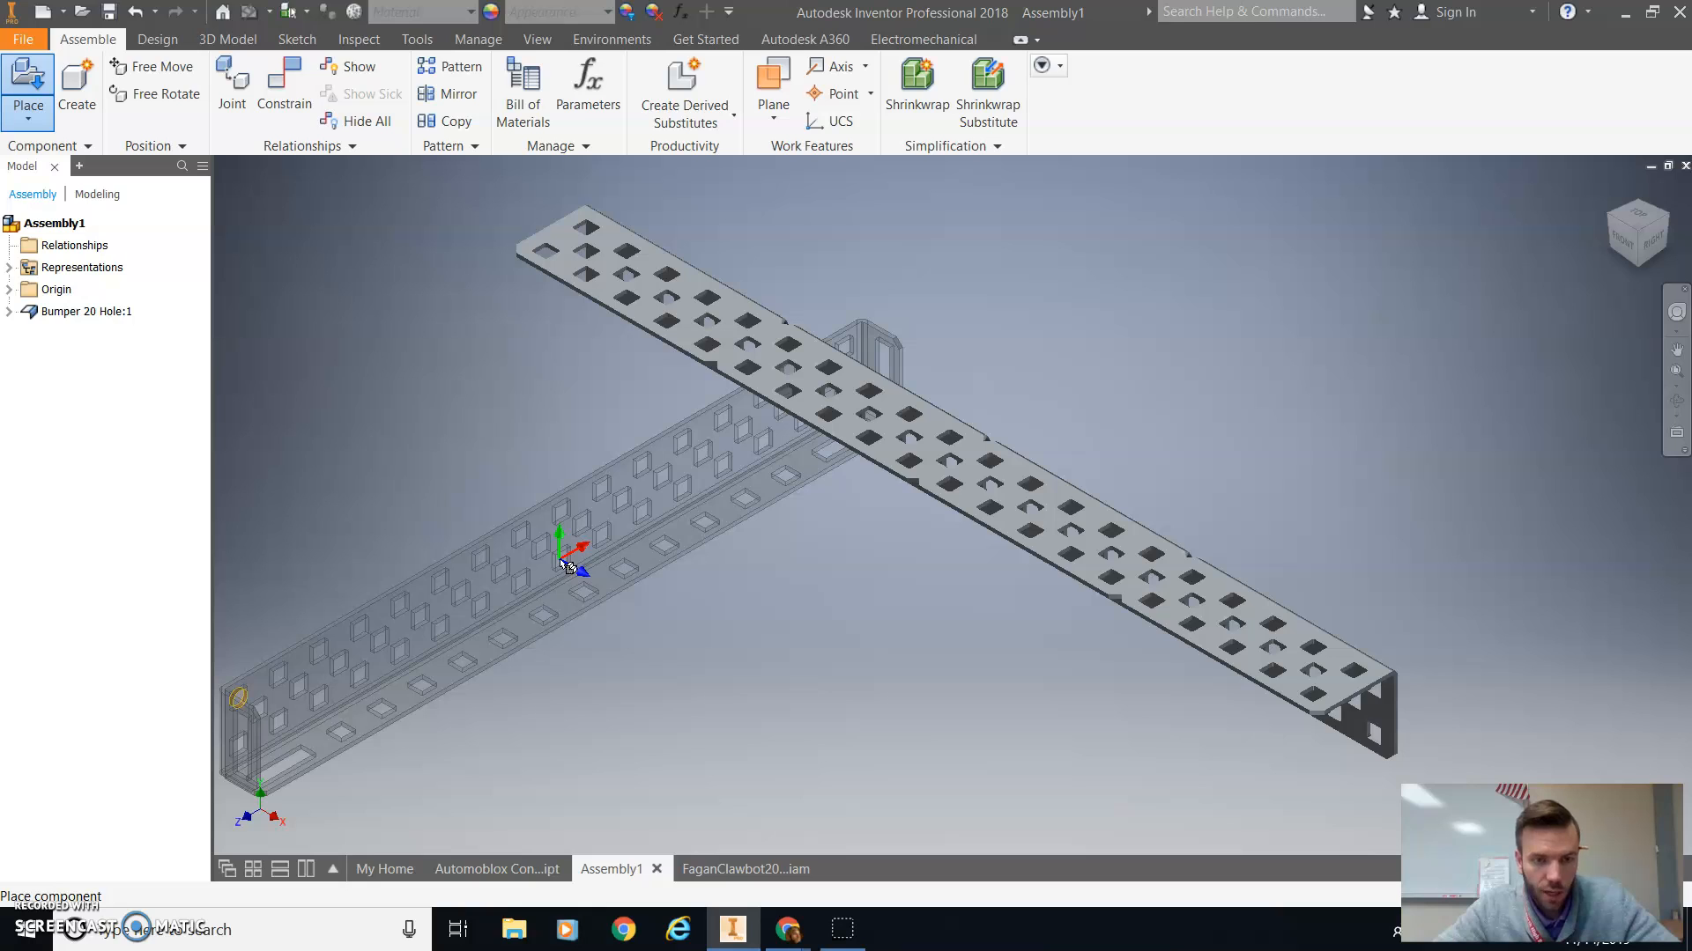
Rotate the chassis rail preview 90° about Z twice and place two parallel rails in front of the bumper
right_click(564, 564)
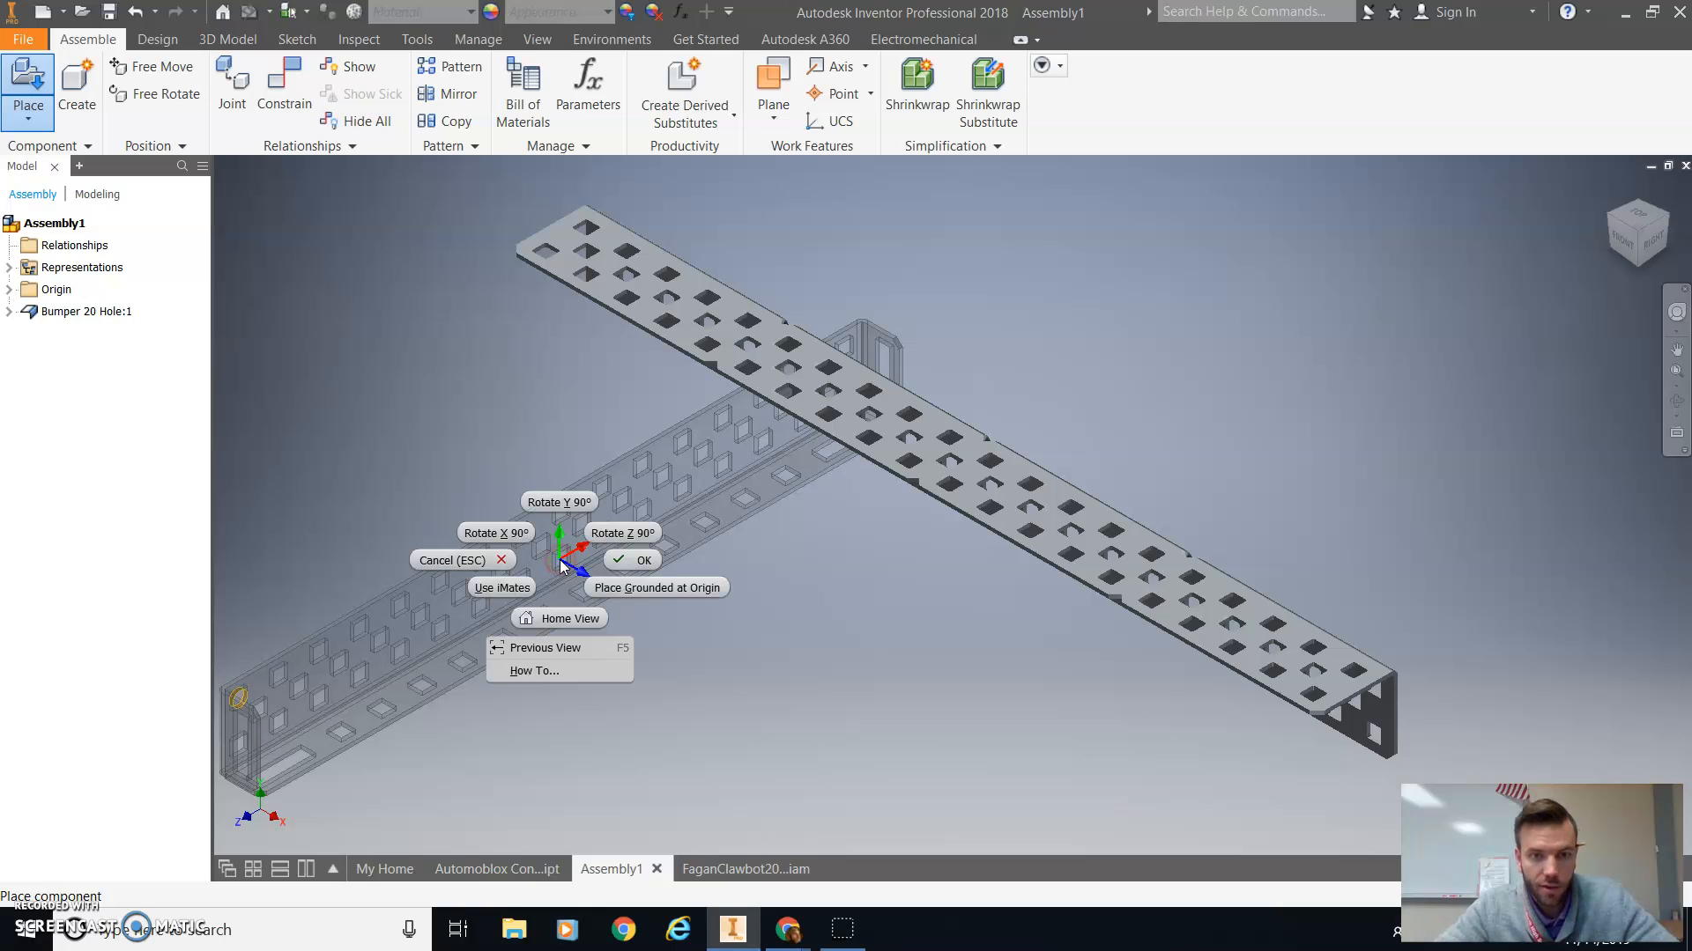
left_click(608, 533)
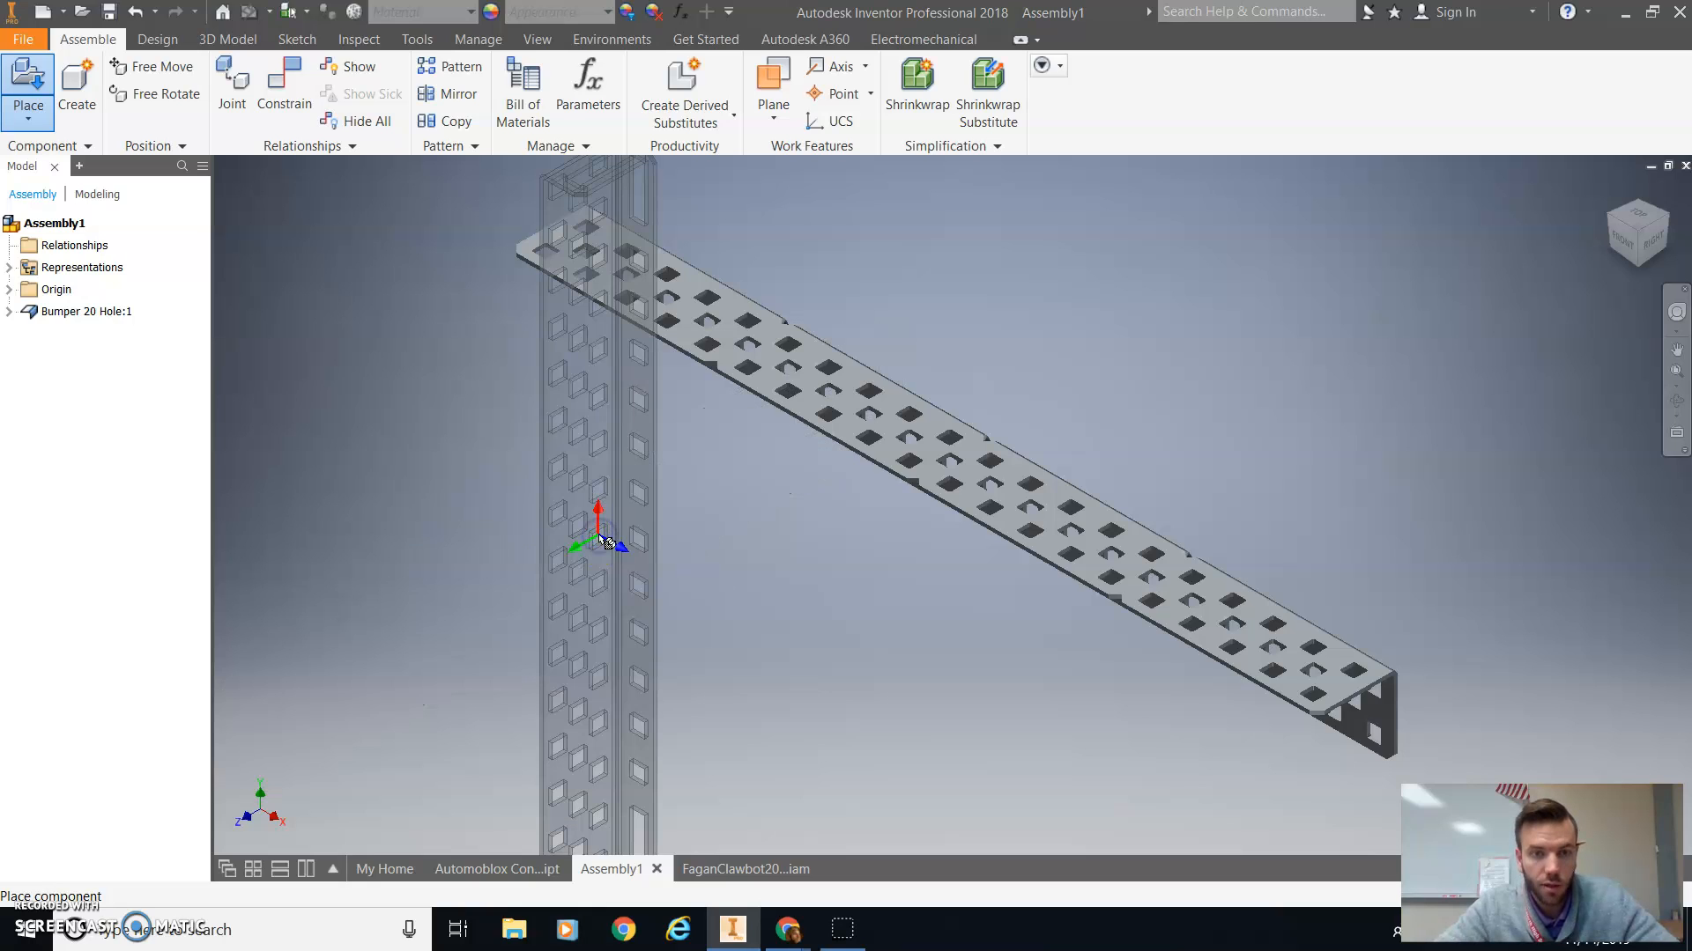
right_click(606, 541)
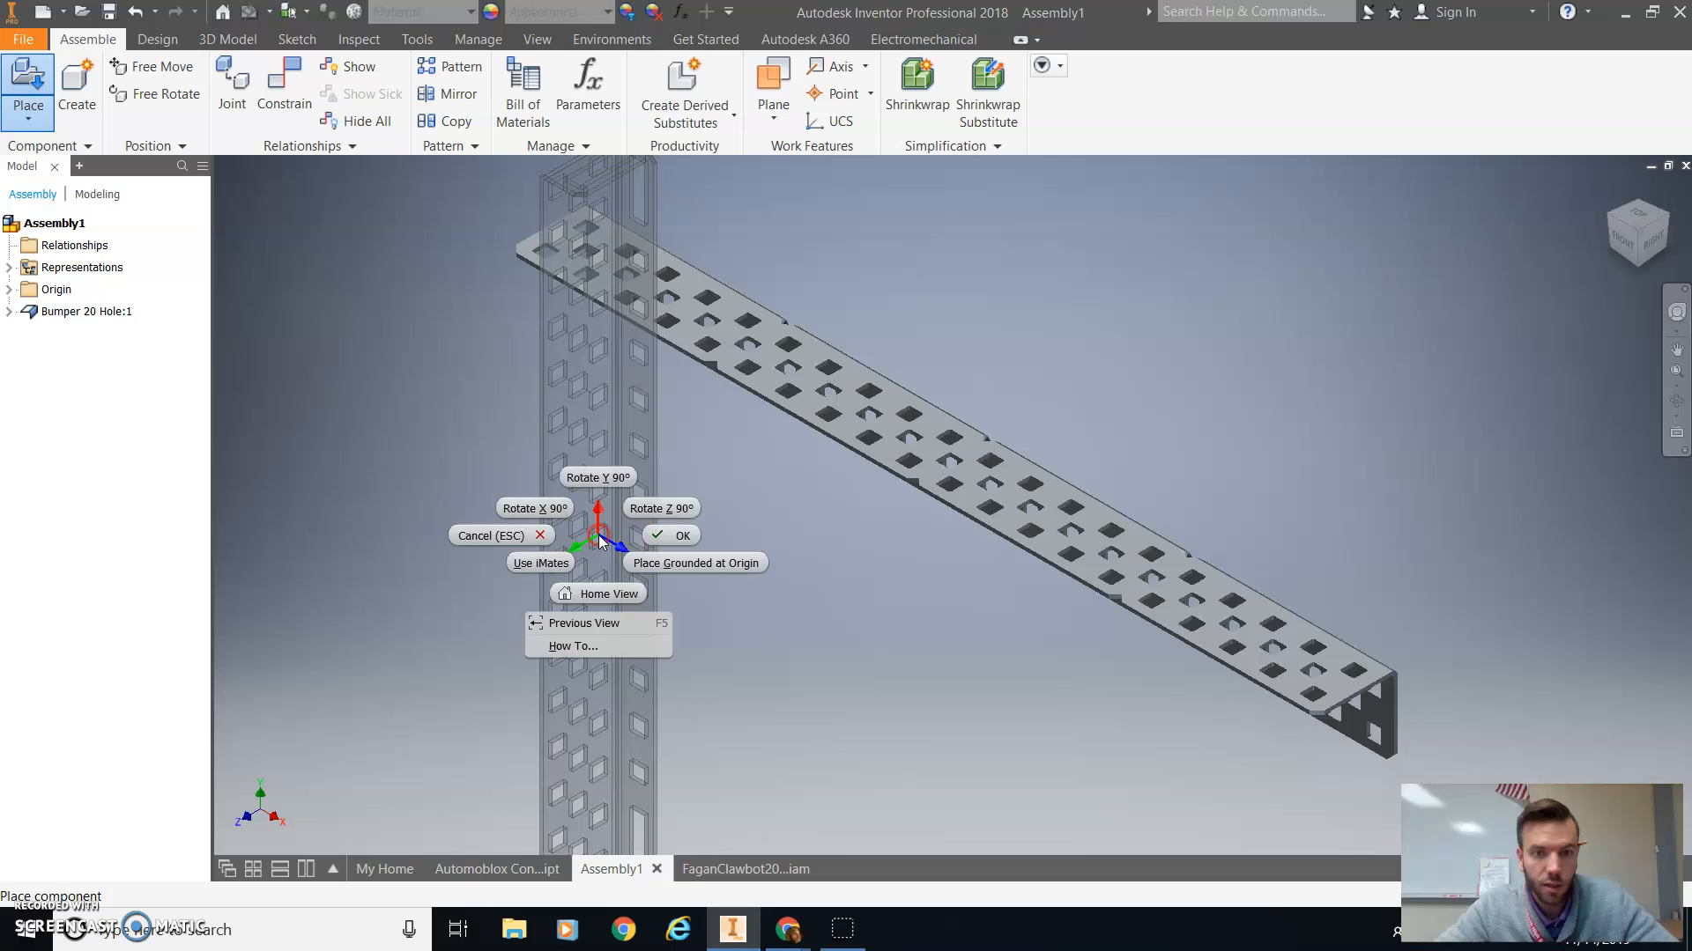
left_click(648, 507)
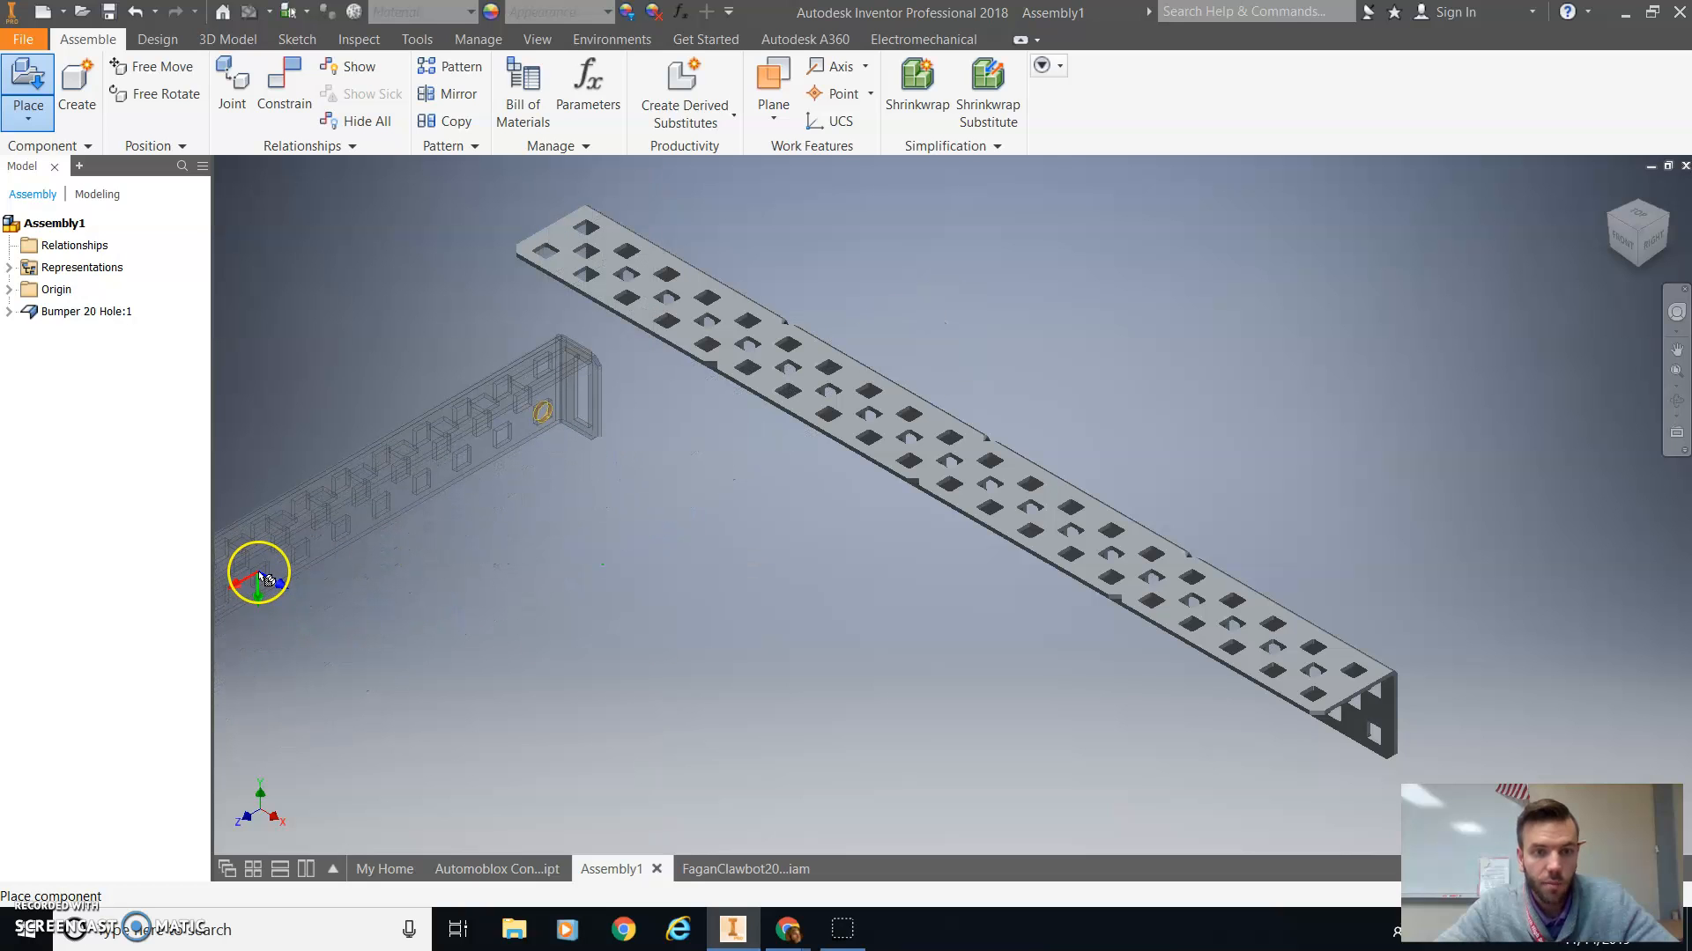
left_click(282, 589)
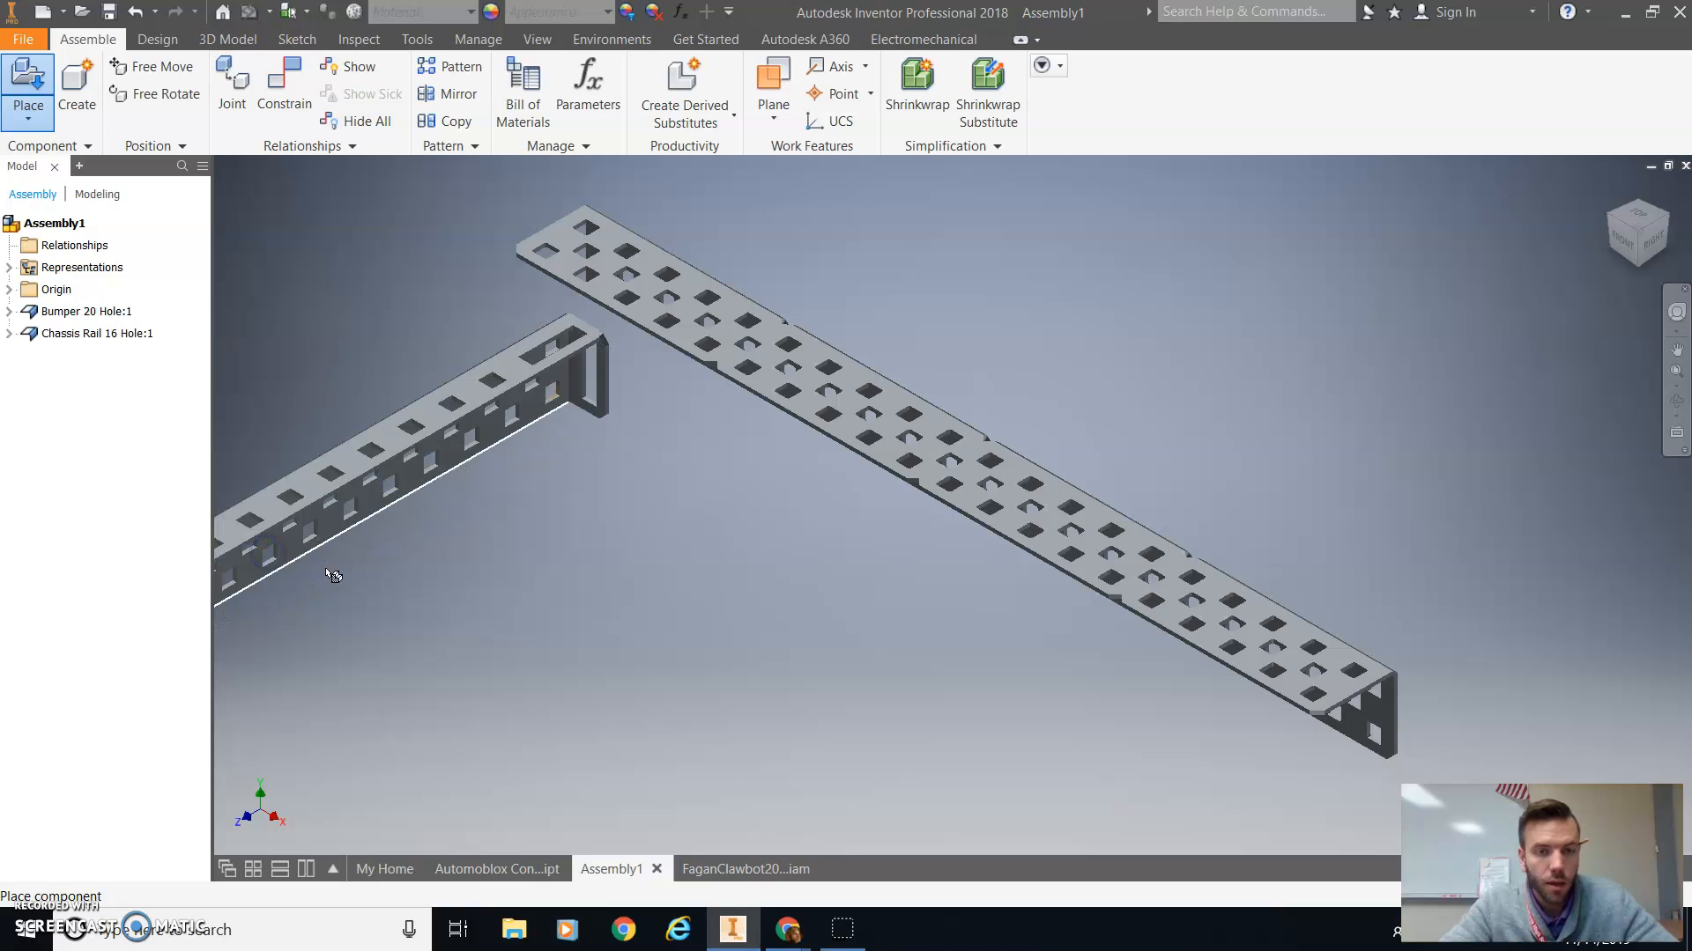
left_click(341, 599)
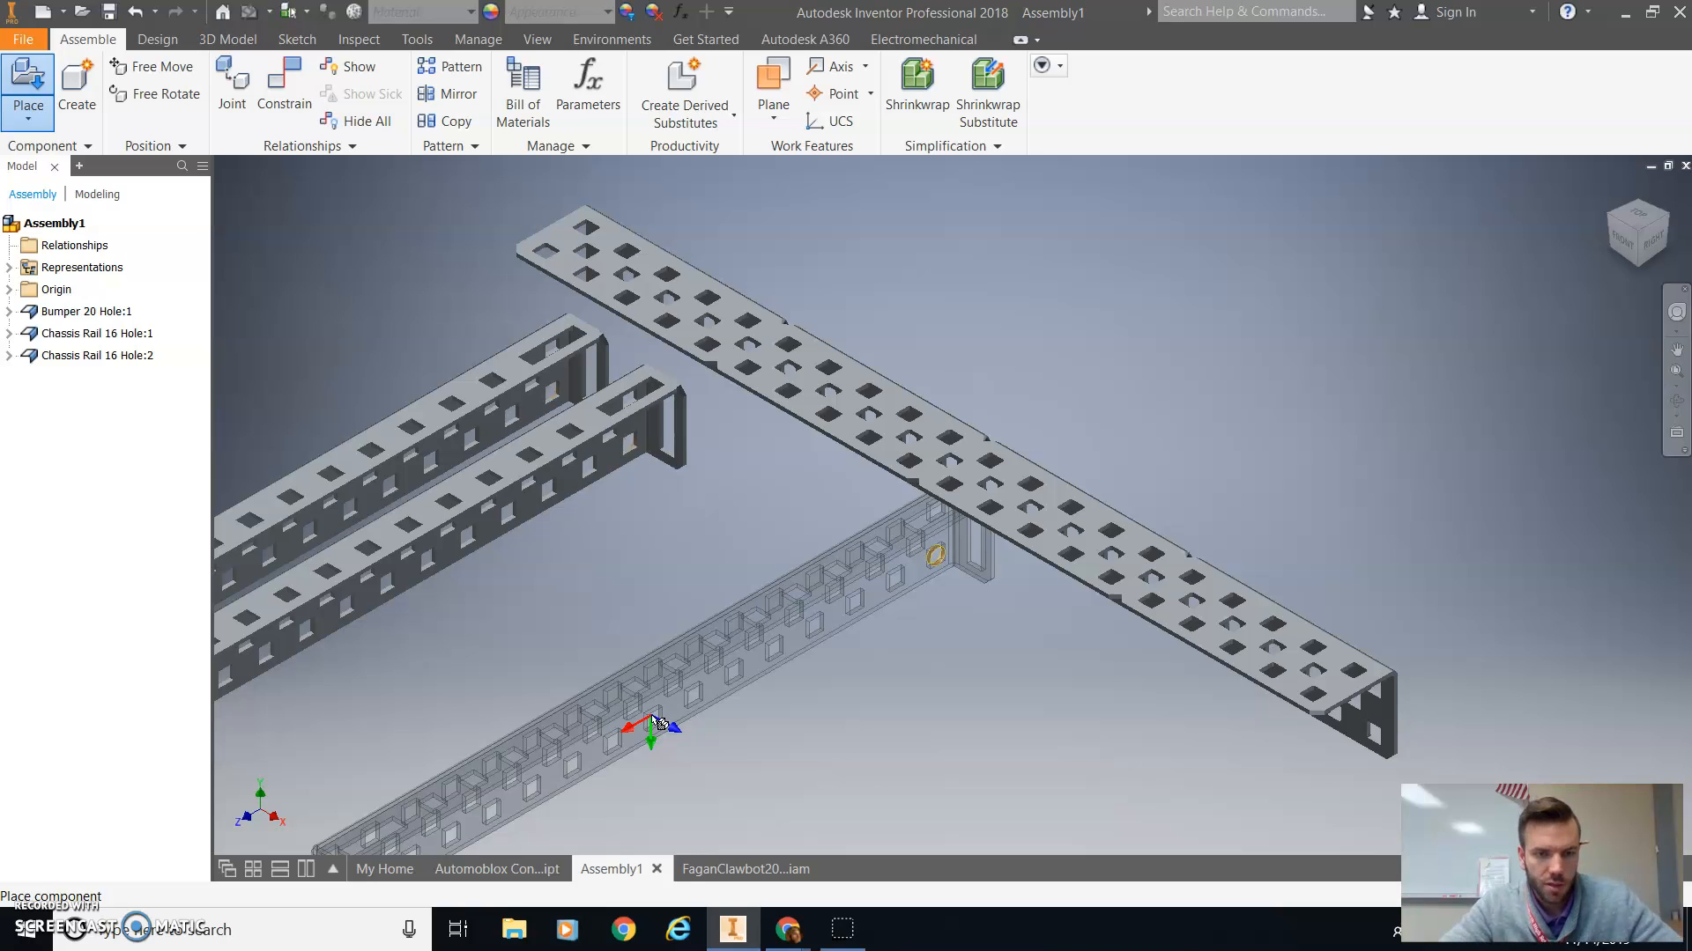
Rotate the Chassis Rail 16 Hole preview 90° about Y twice so that it faces the opposite way
right_click(651, 723)
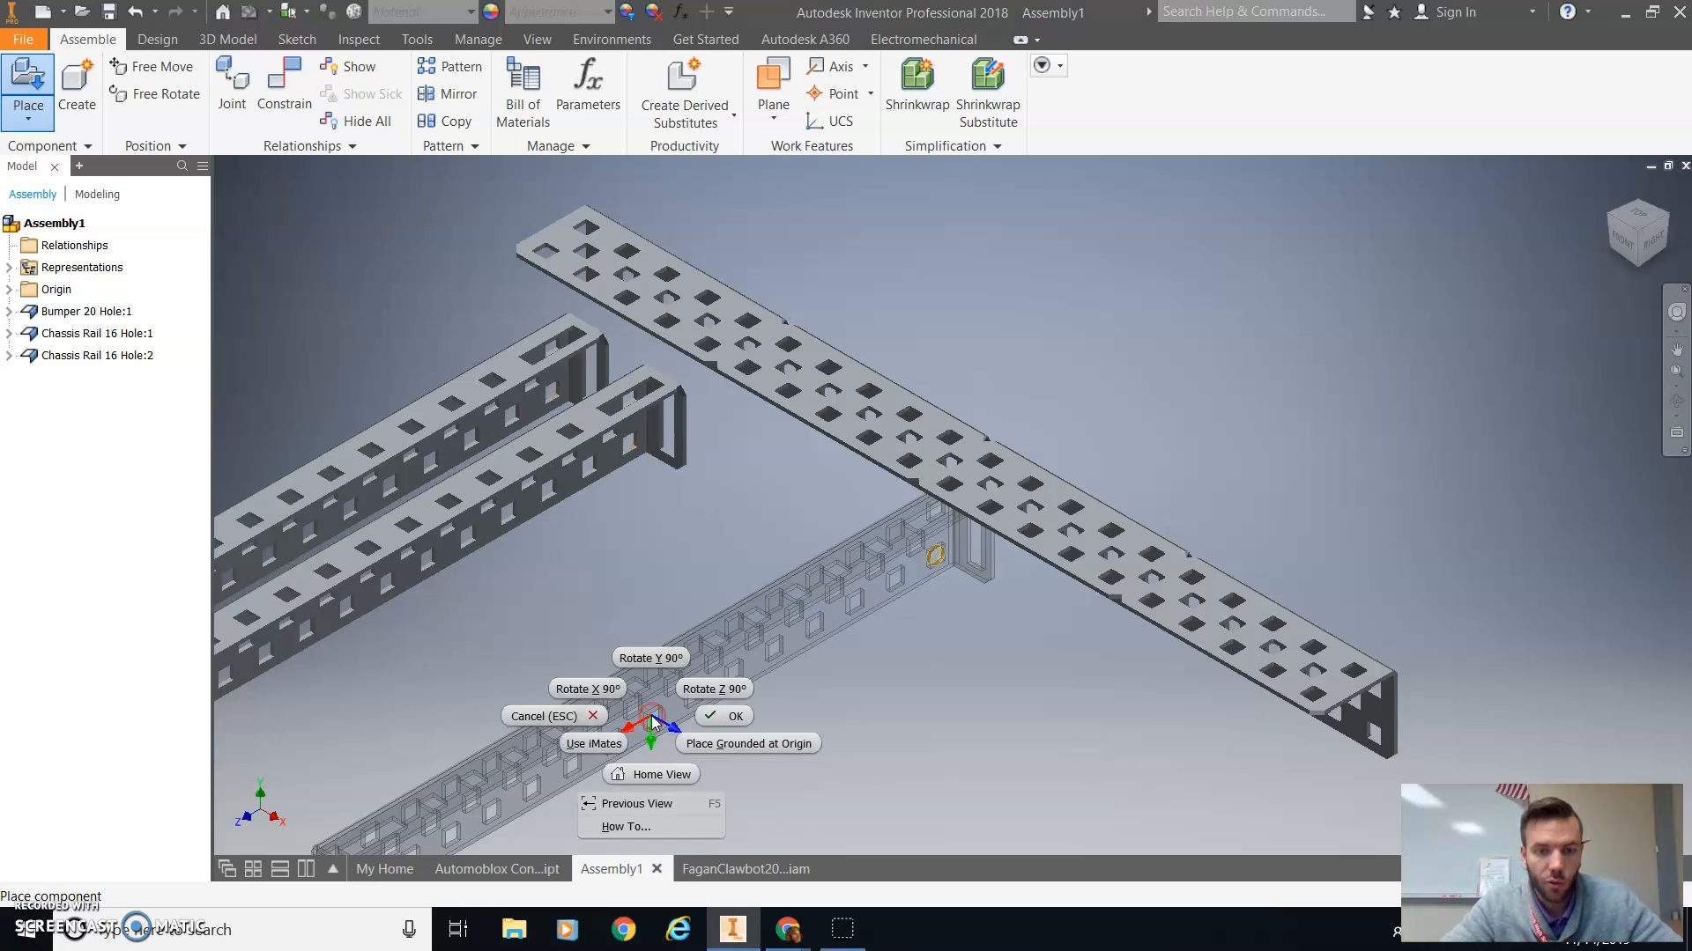
left_click(648, 656)
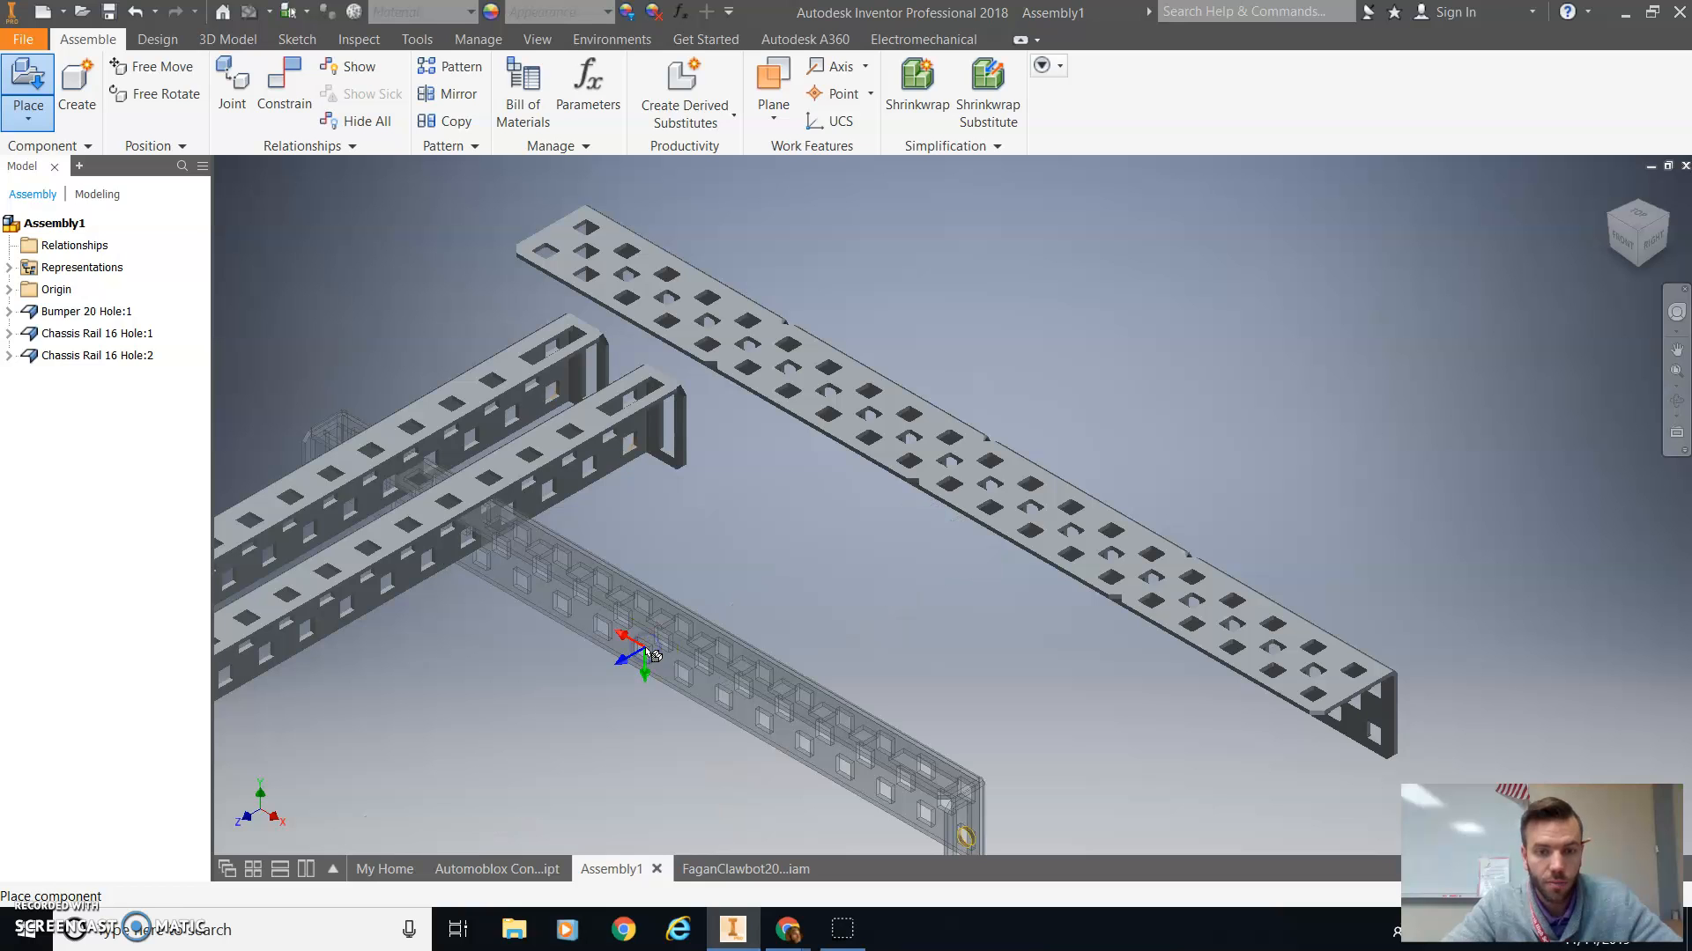
right_click(644, 652)
left_click(645, 598)
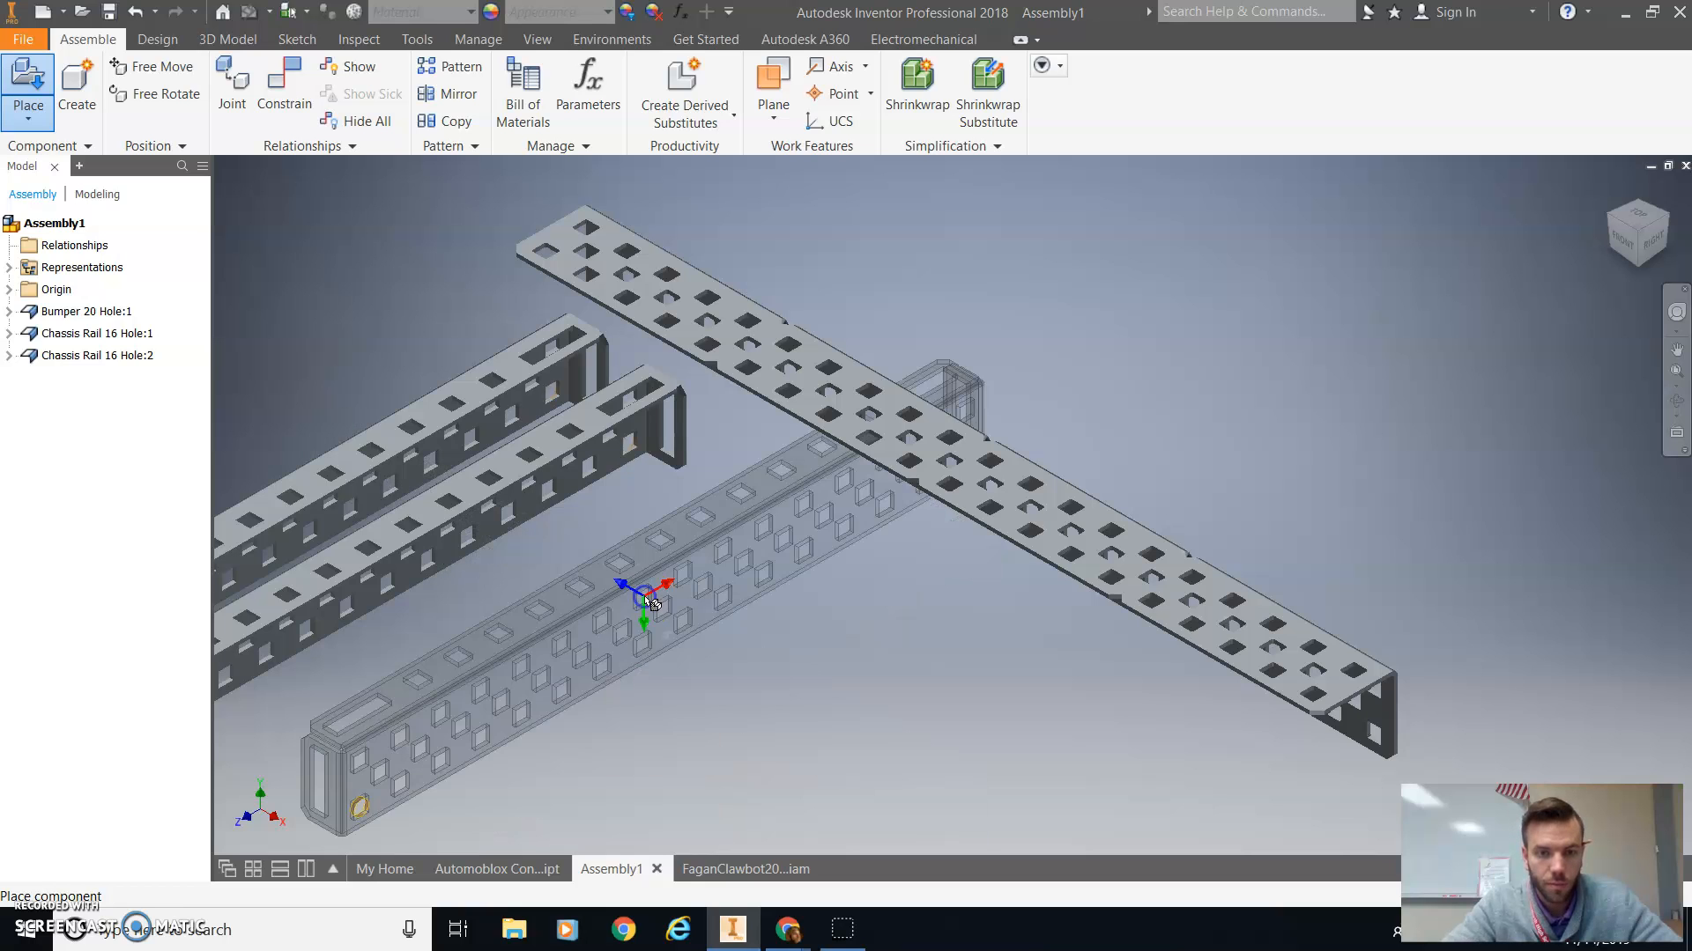
Place two more parallel Chassis Rail 16 Hole parts beside the first pair and end the placement
left_click(669, 712)
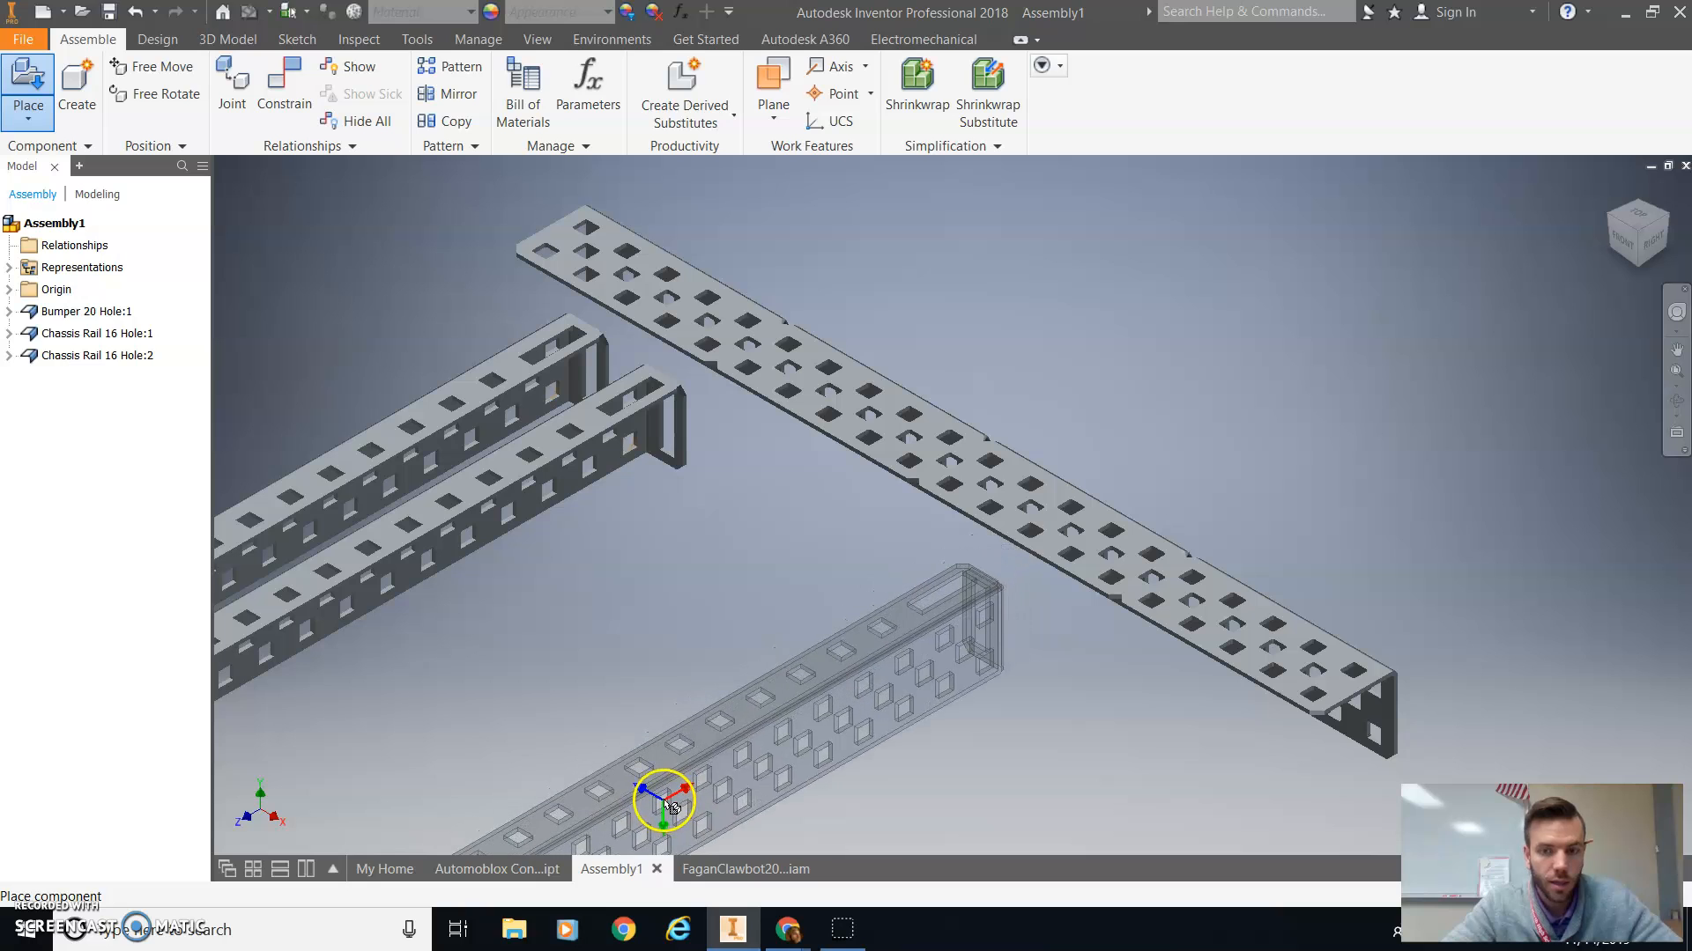
left_click(668, 804)
left_click(840, 840)
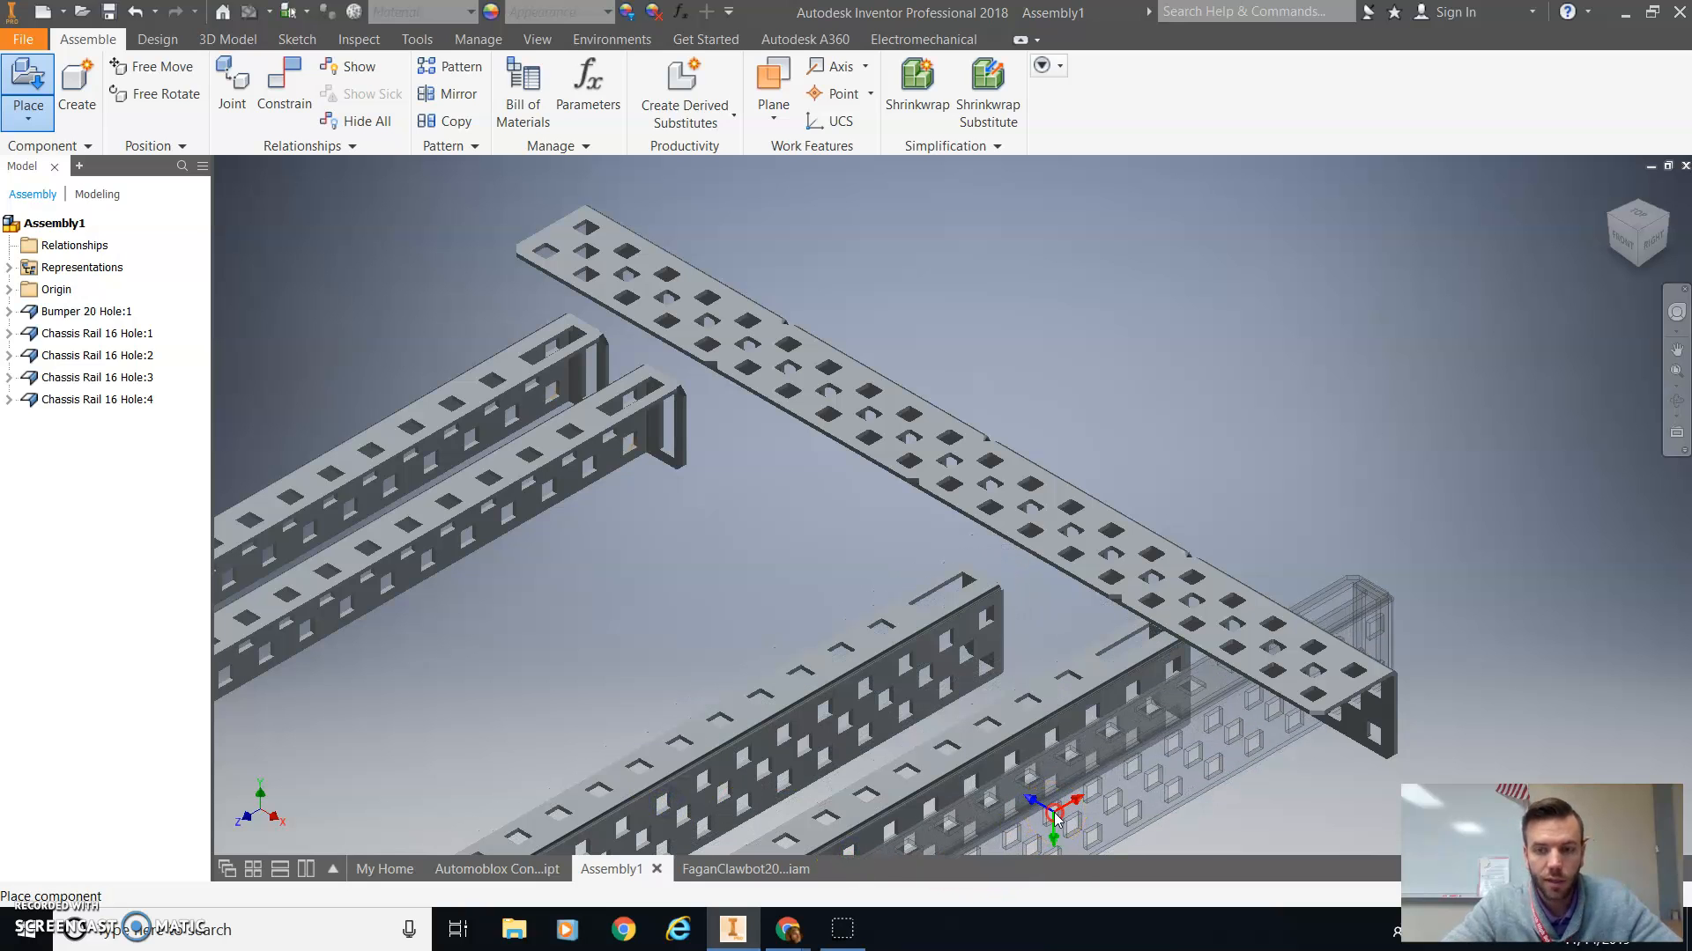
right_click(1054, 812)
left_click(1119, 812)
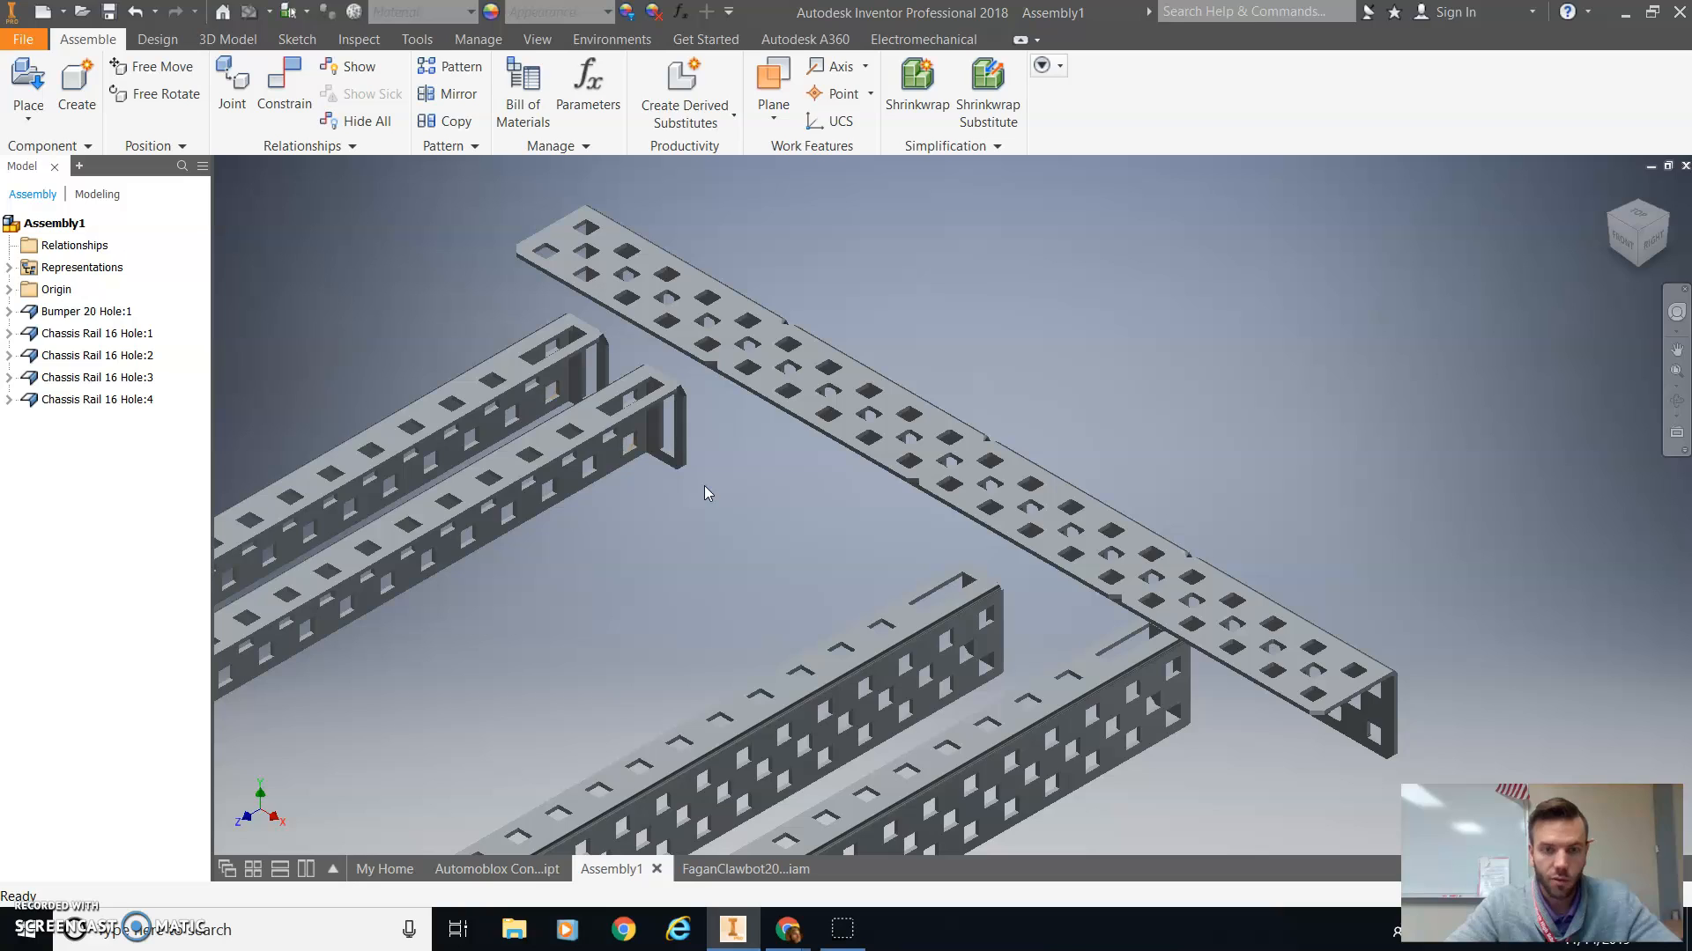
left_click(737, 500)
right_click(737, 499)
left_click(662, 504)
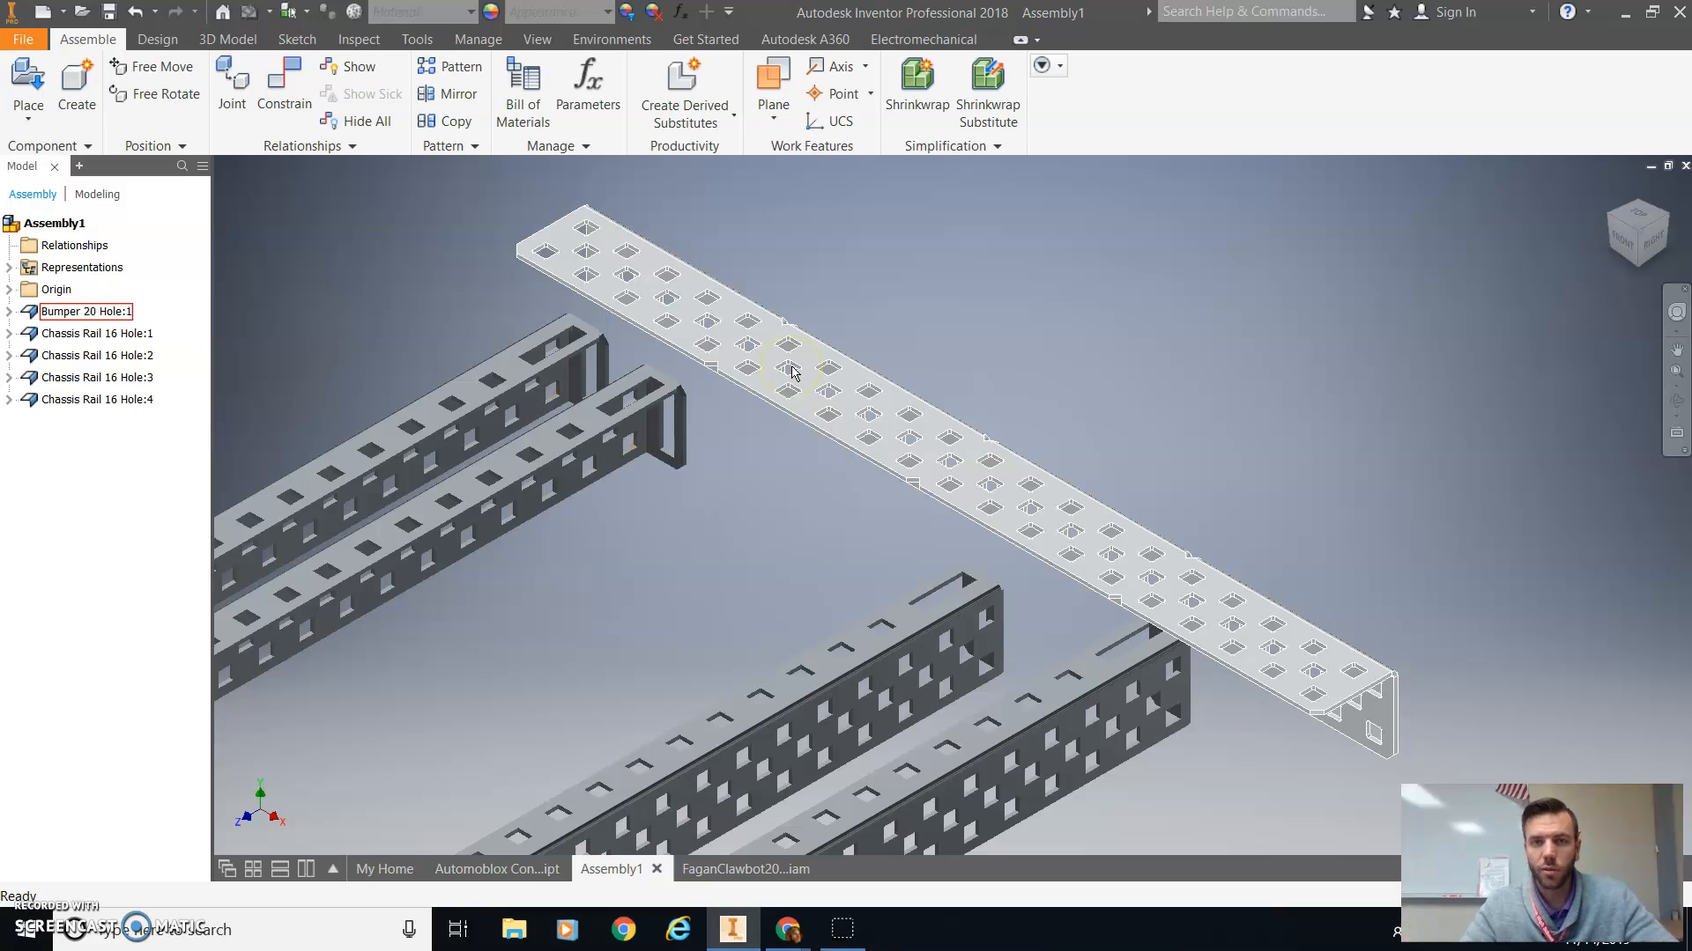
left_click(751, 440)
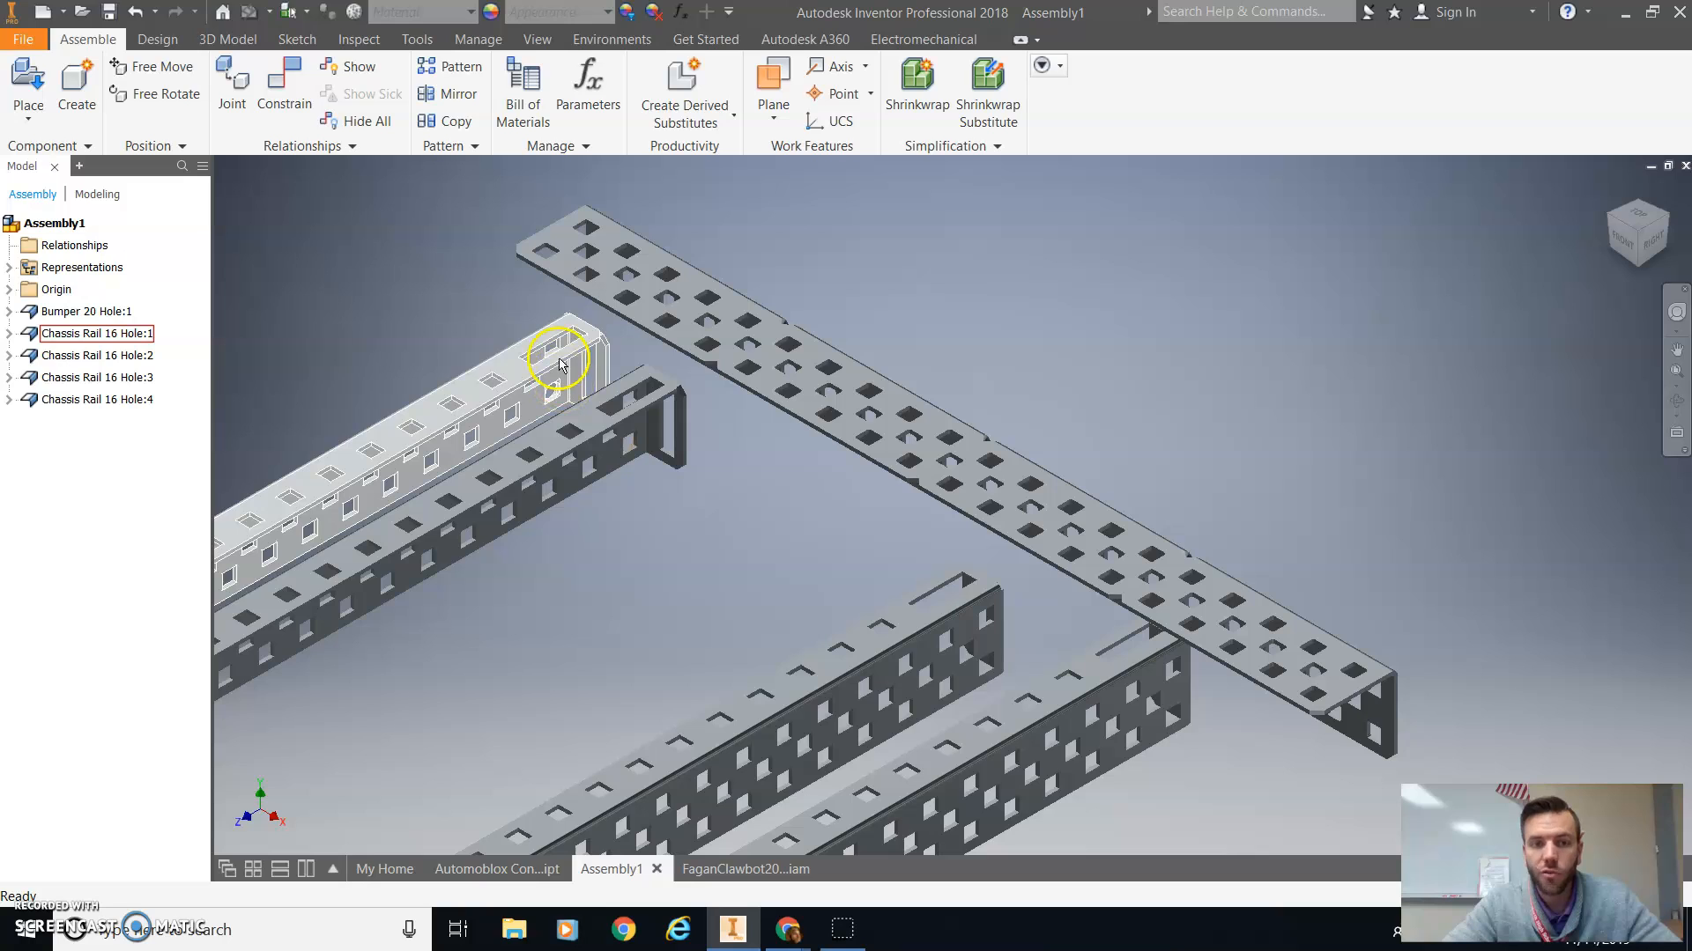
Ground the Bumper 20 Hole part so that it stays fixed in the assembly
right_click(743, 323)
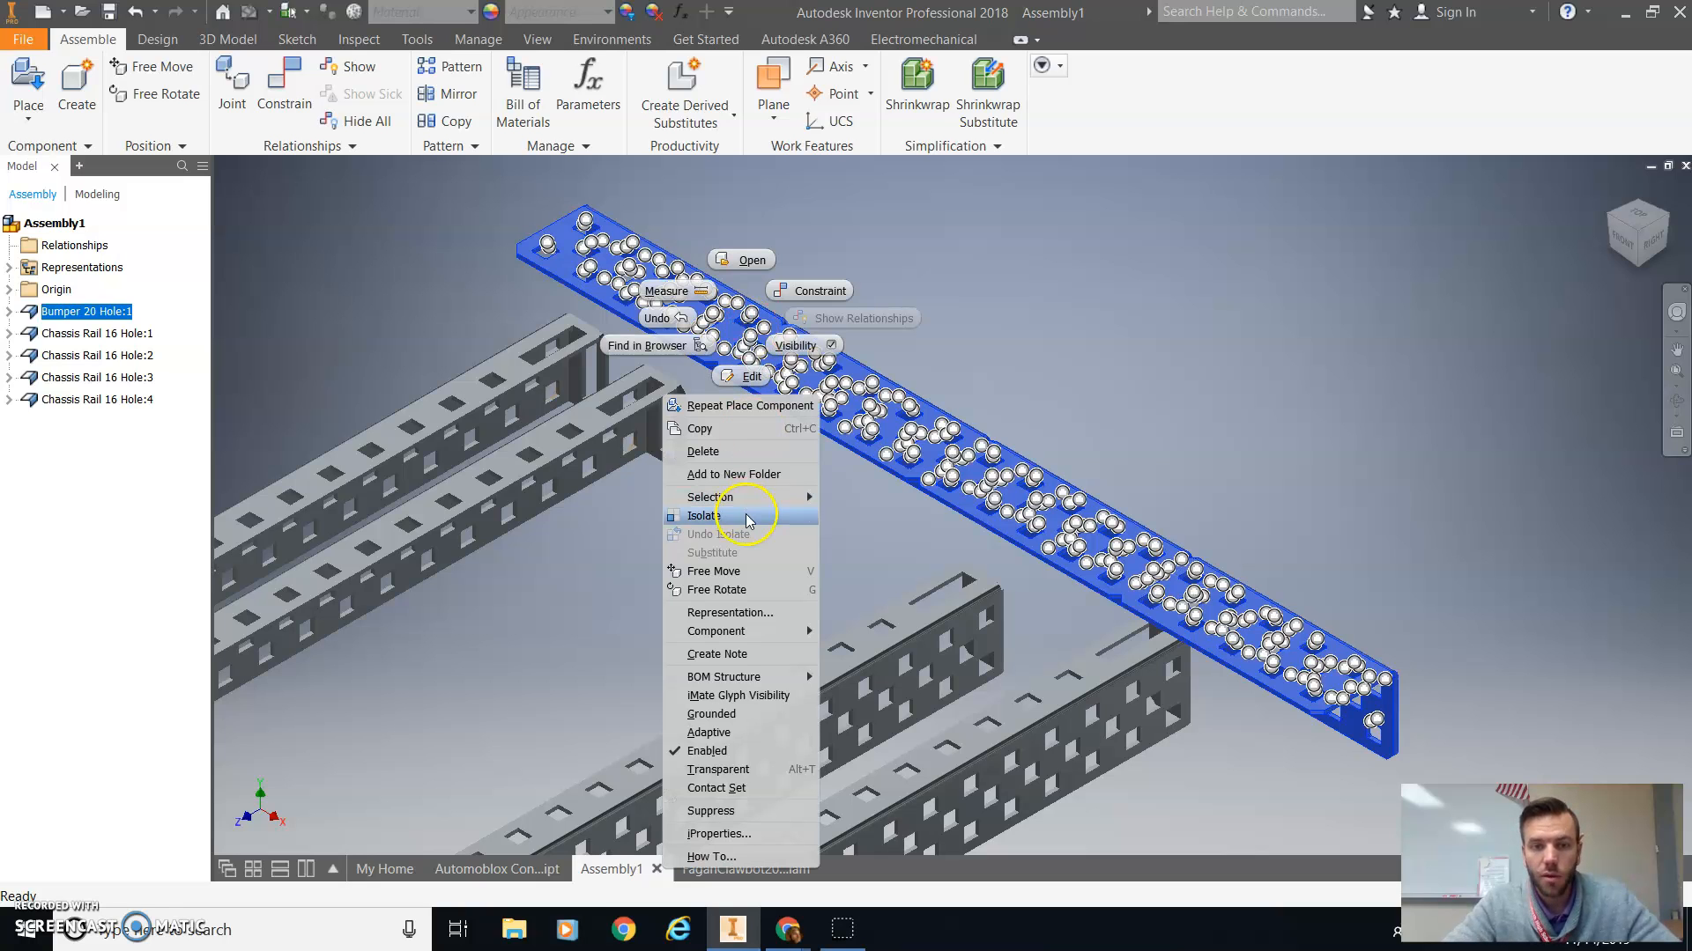
left_click(712, 714)
left_click(743, 559)
left_click(842, 430)
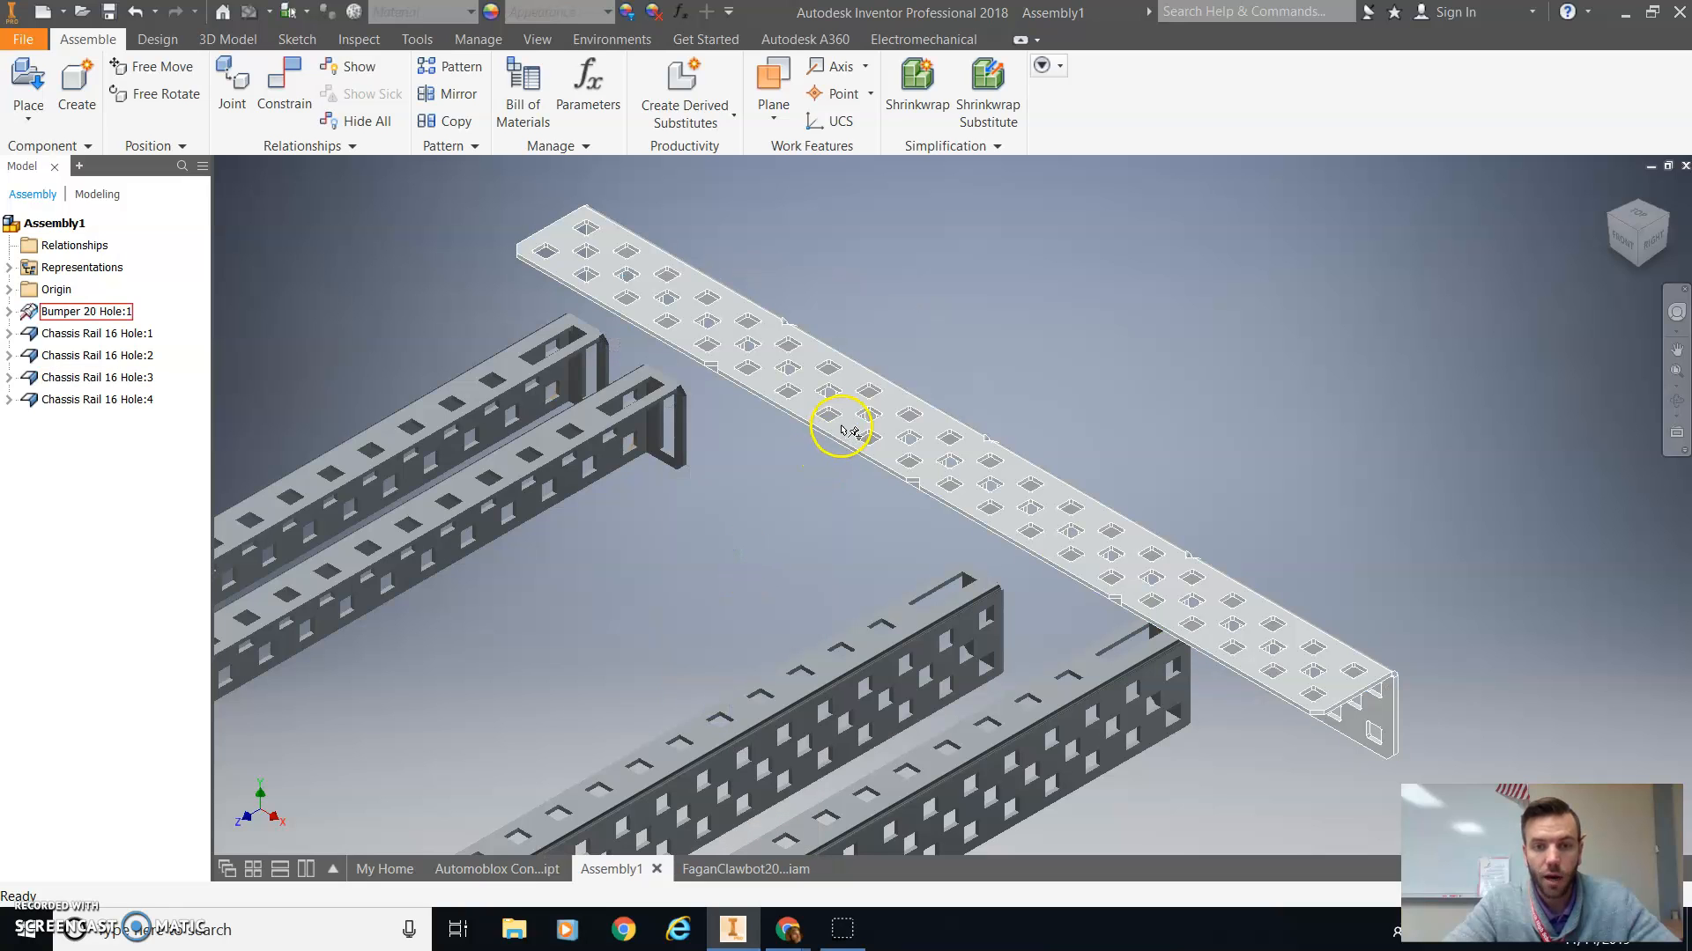
Move the second chassis rail slightly farther away from the first one
left_click(818, 486)
left_click_drag(567, 461, 587, 508)
left_click(622, 547)
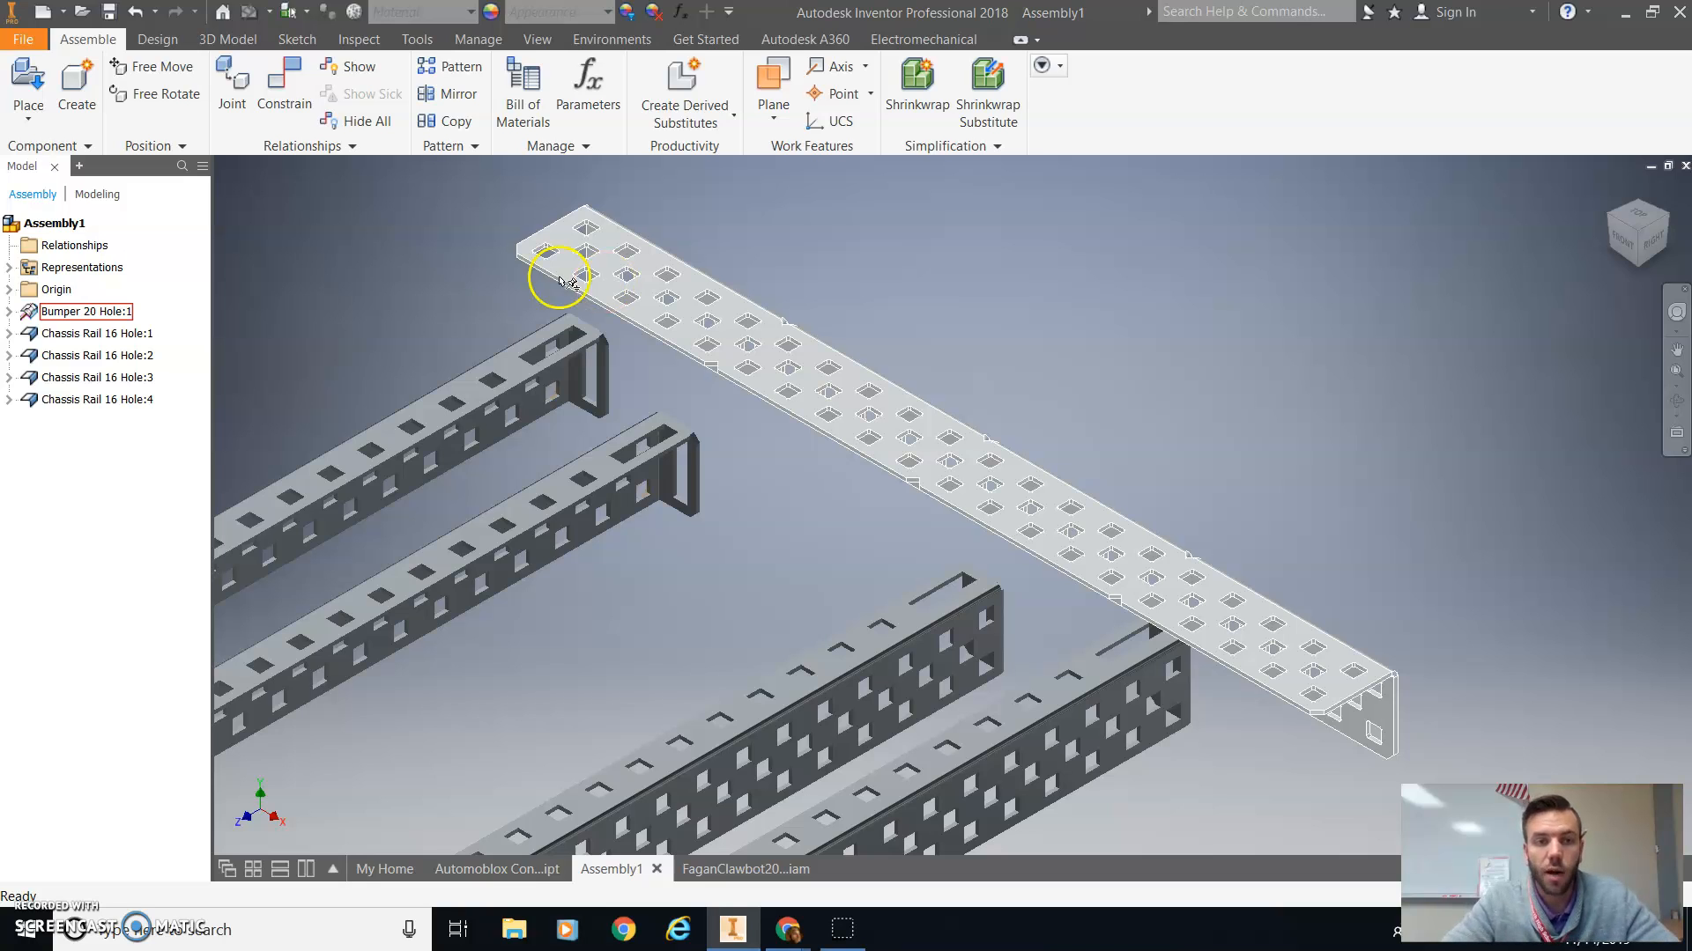
Mate the top face of the first chassis rail to the underside of the bumper with a 0.000 in offset
left_click(284, 99)
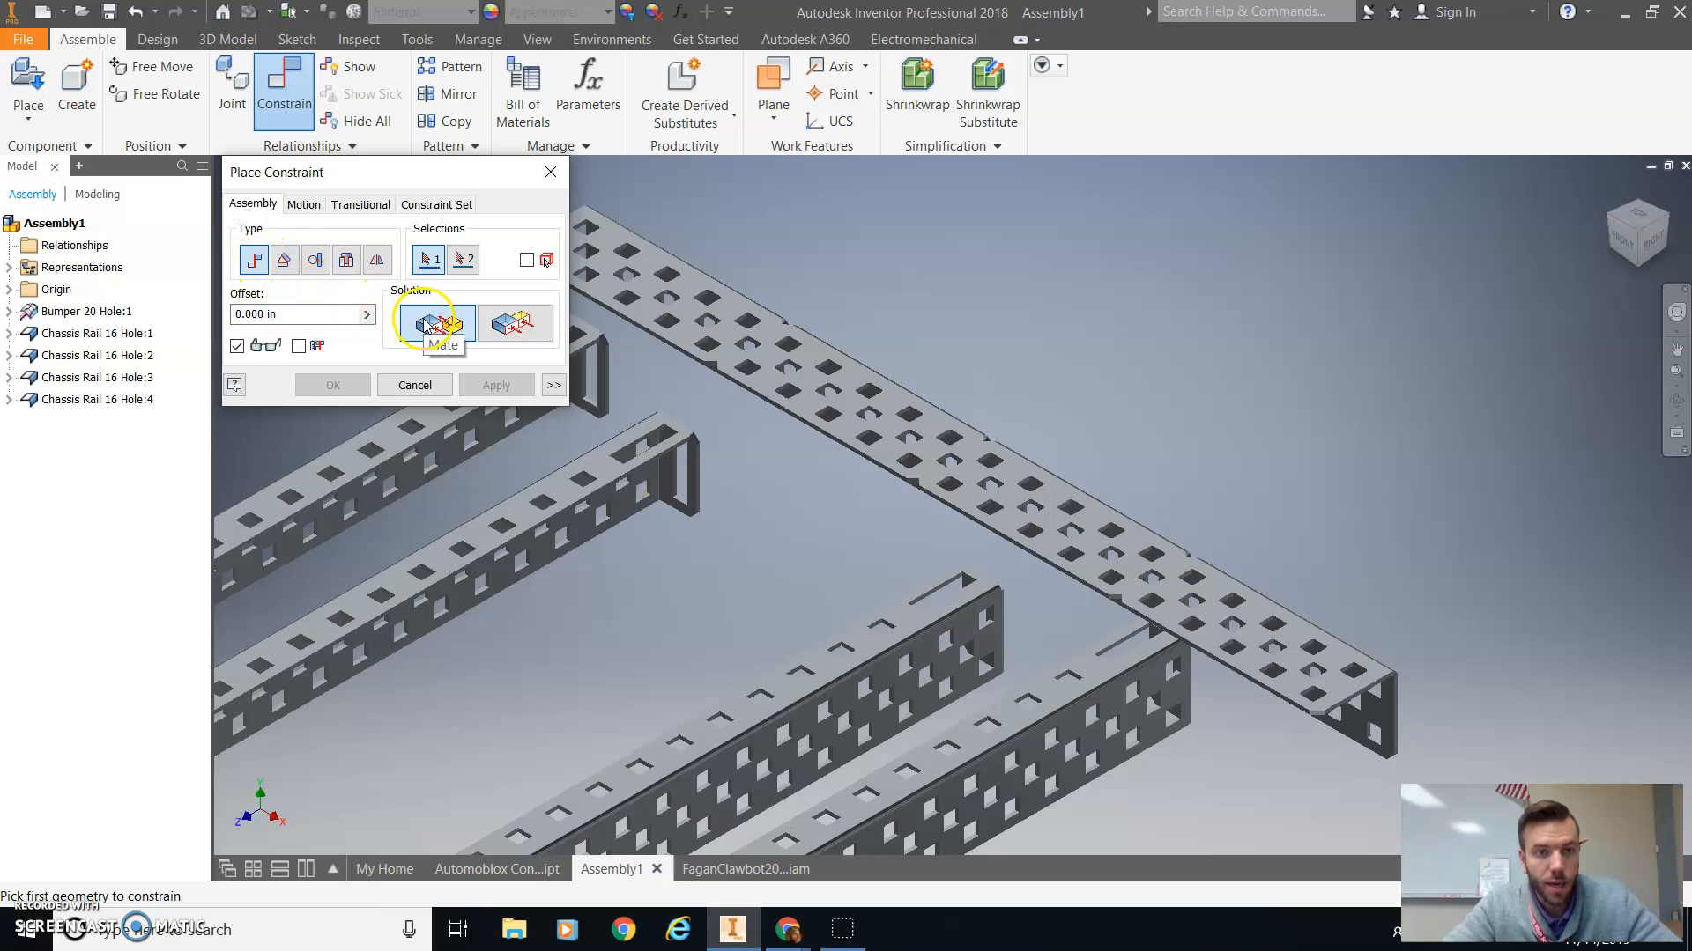
left_click_drag(464, 178, 301, 89)
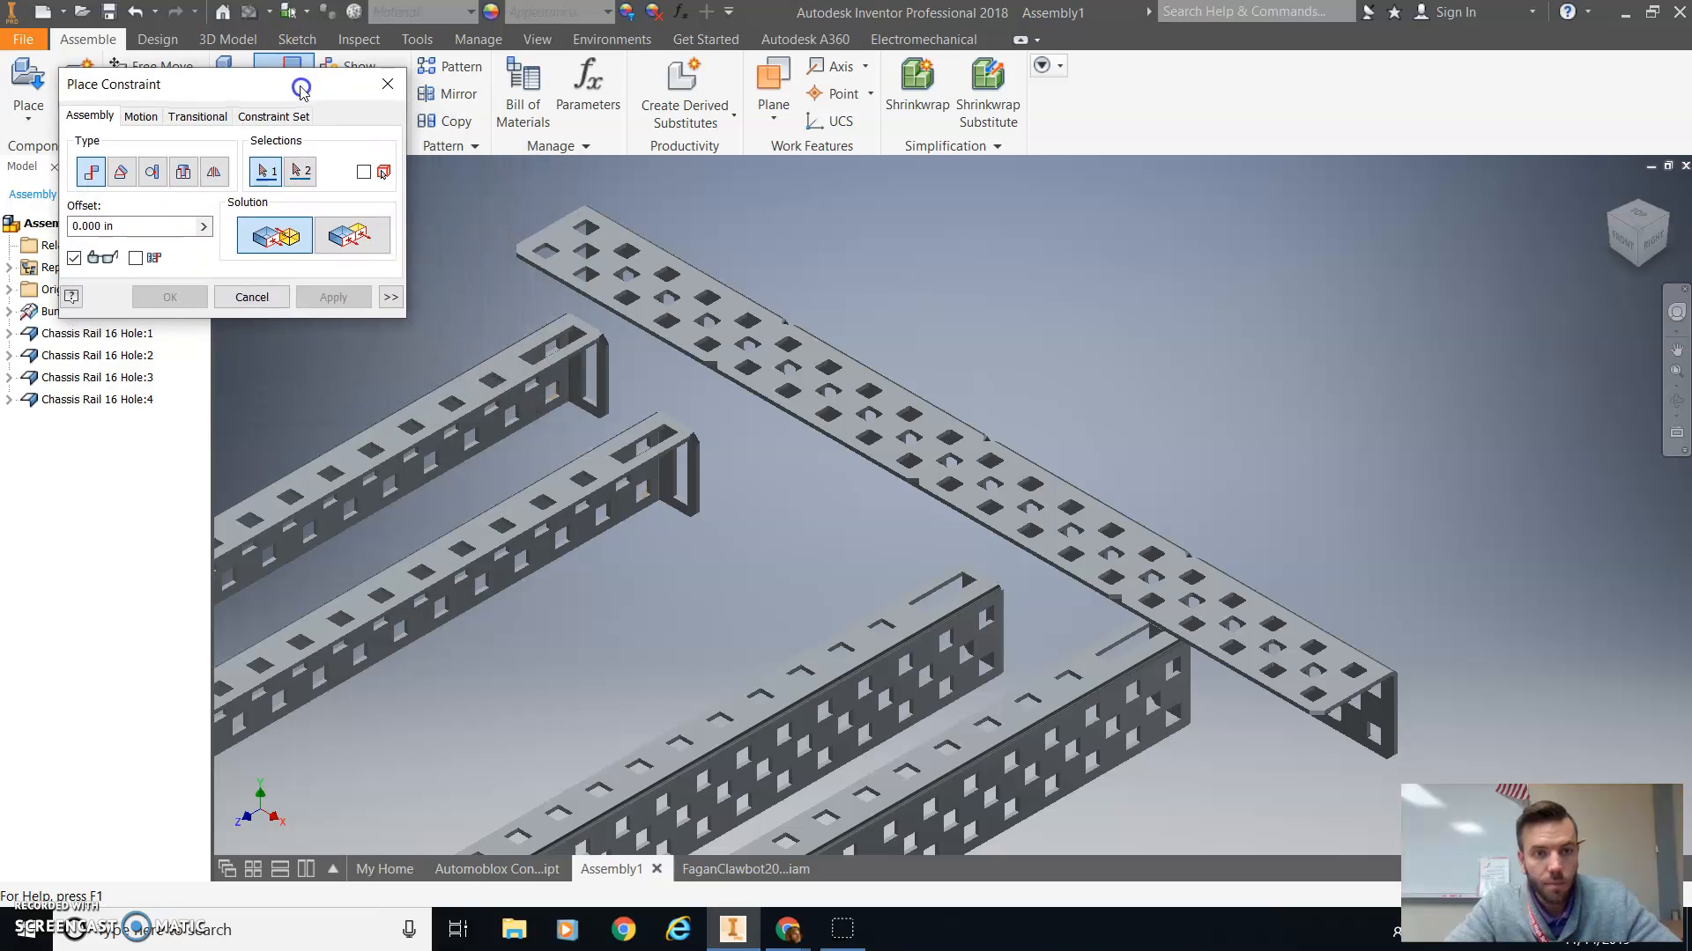
left_click(513, 374)
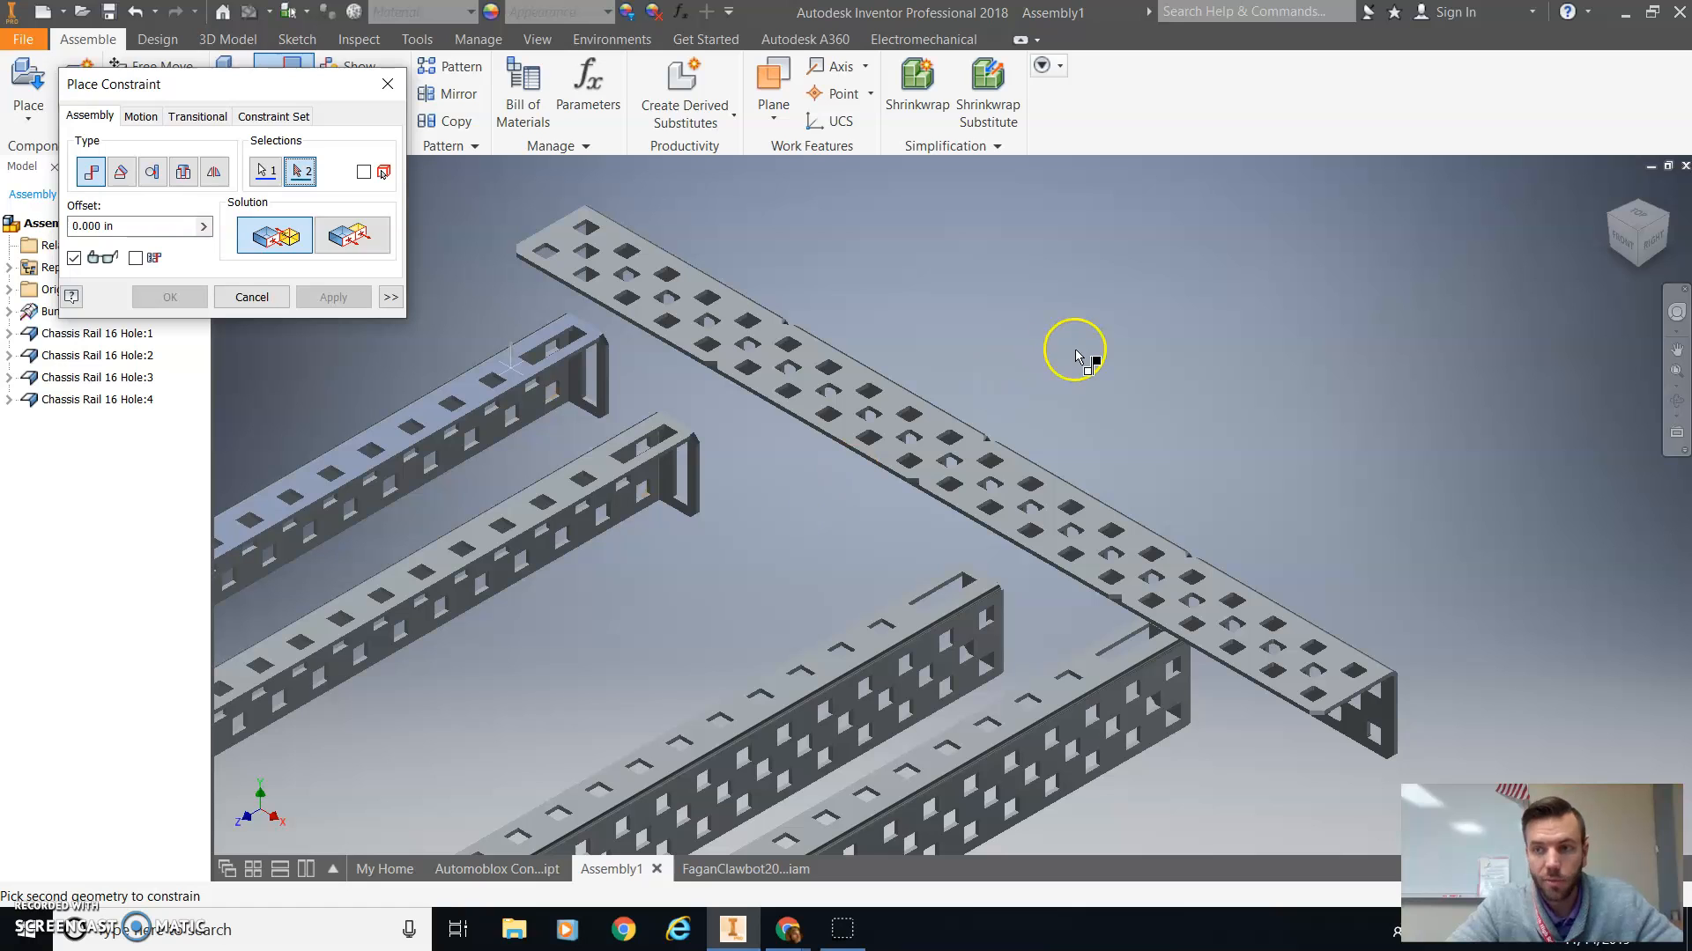
left_click(1641, 265)
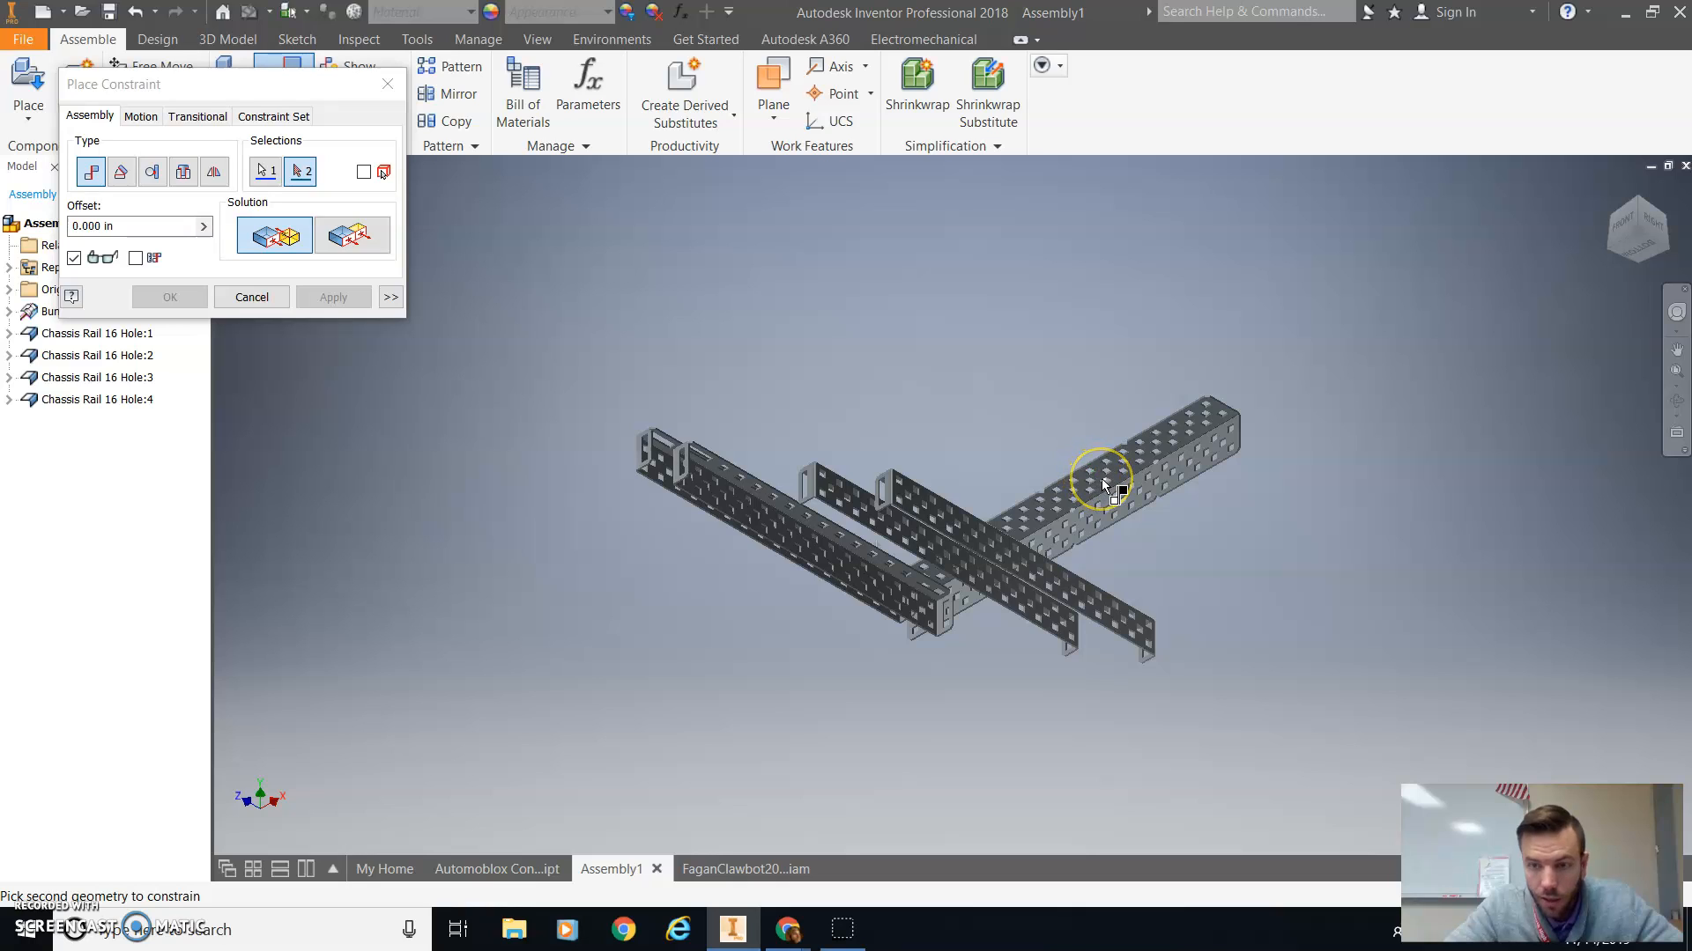
left_click(1128, 506)
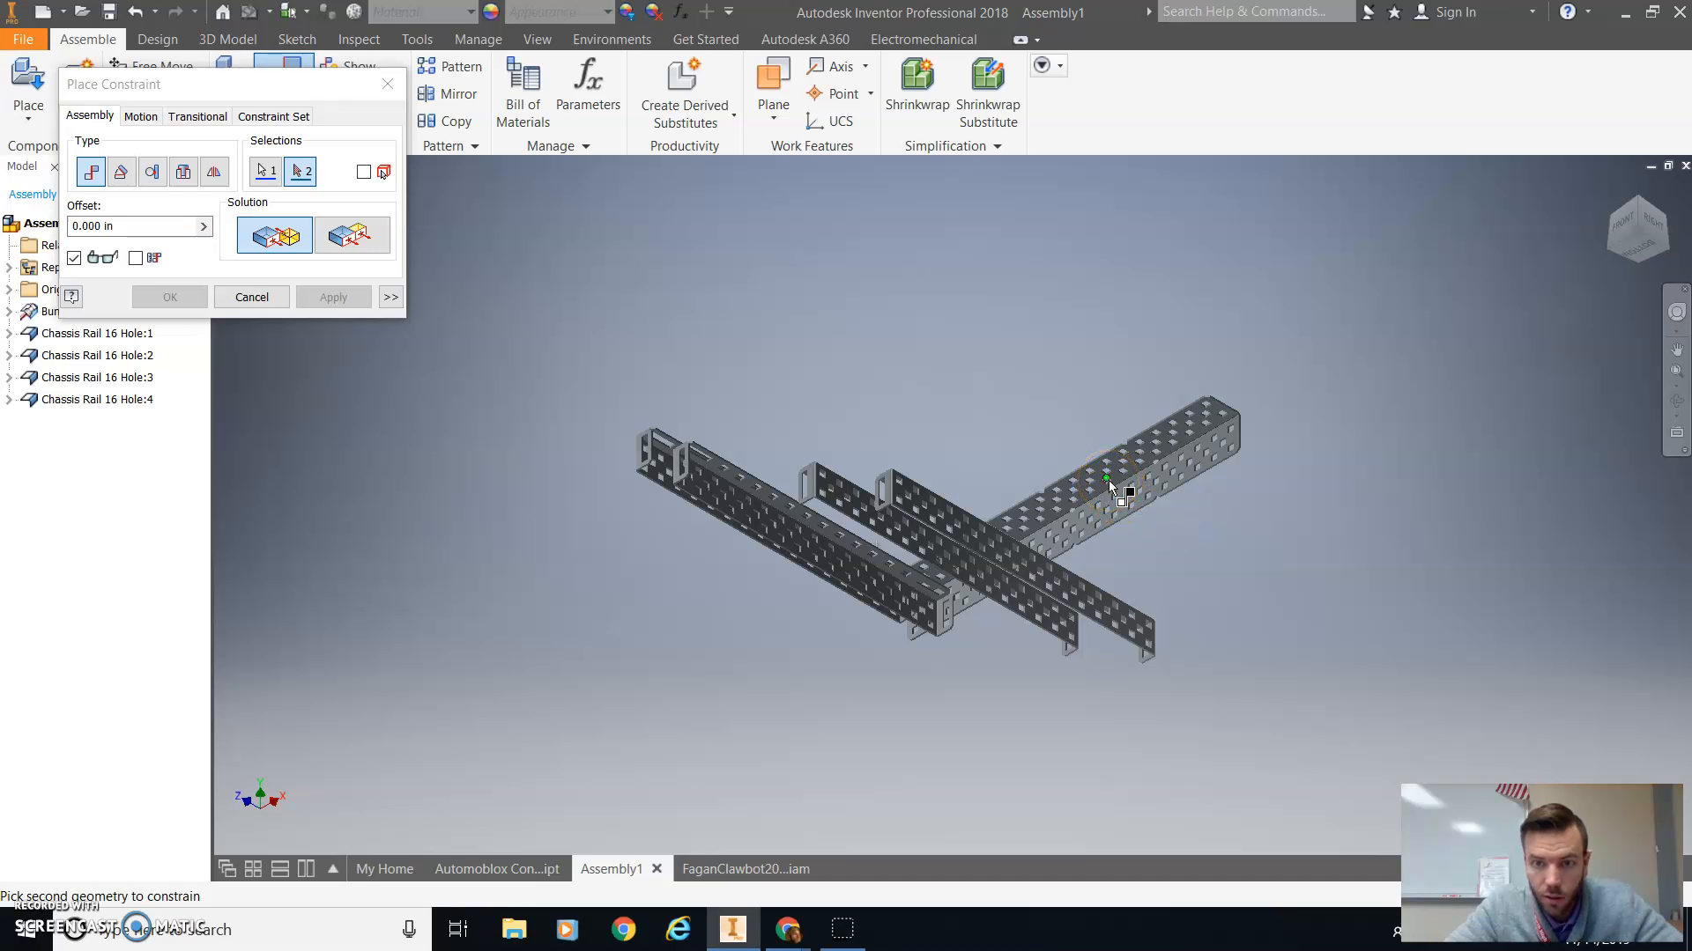
scroll(1111, 485, "down", 5)
scroll(1108, 480, "up", 5)
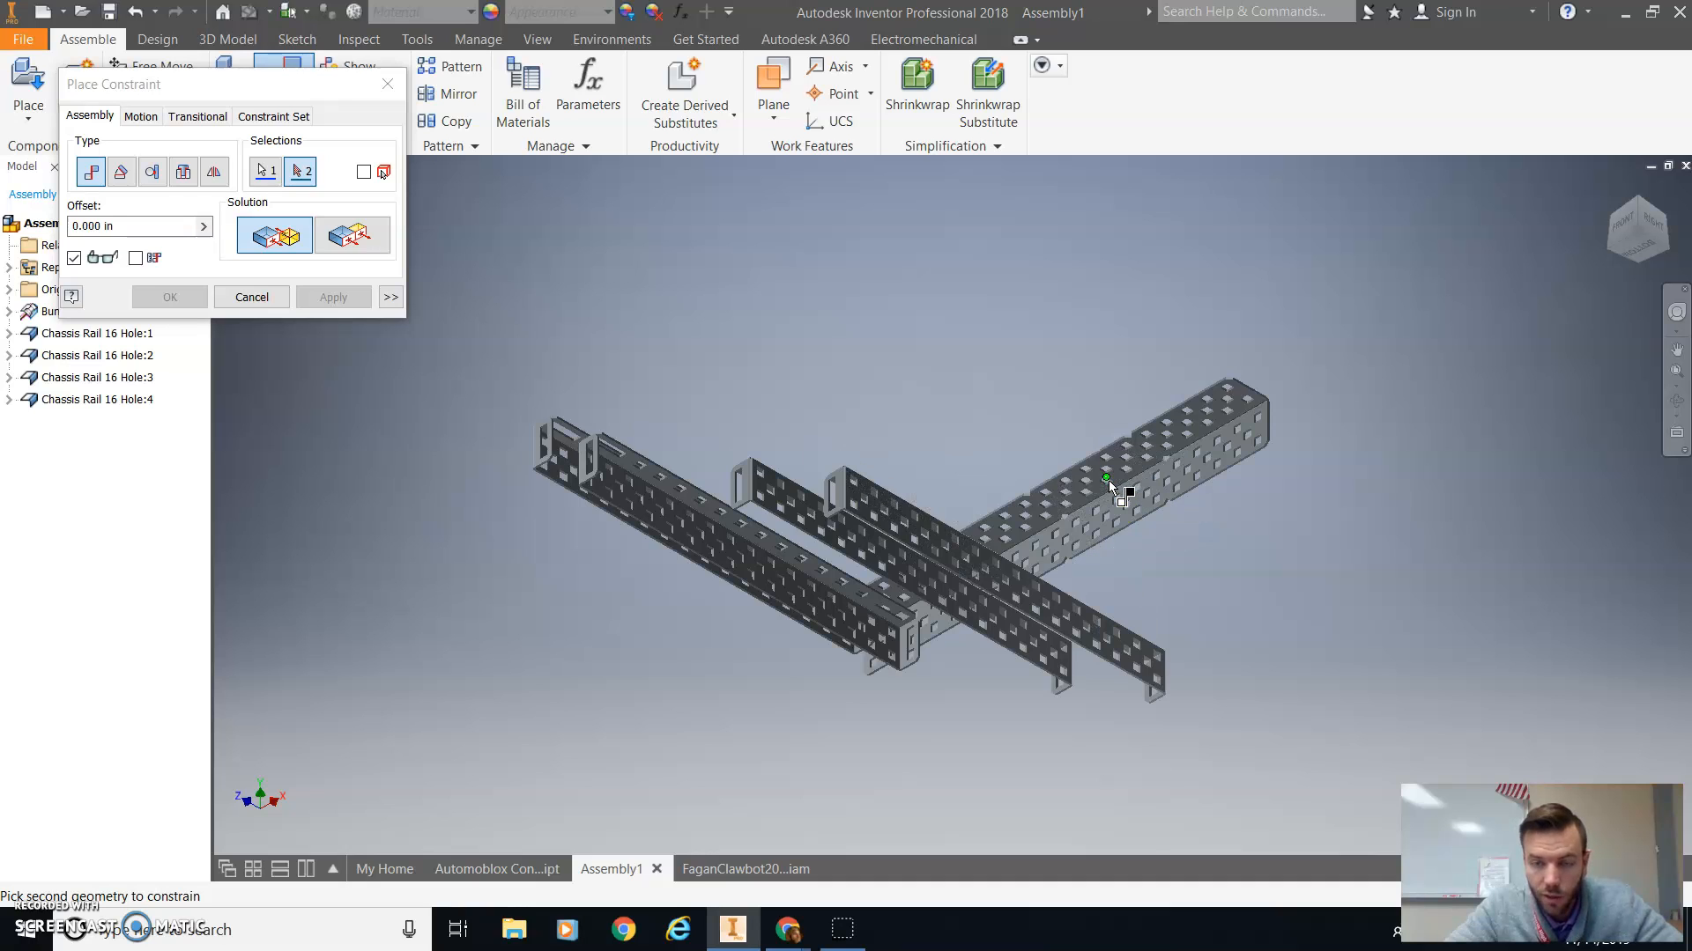
scroll(1108, 479, "up", 3)
left_click(1120, 473)
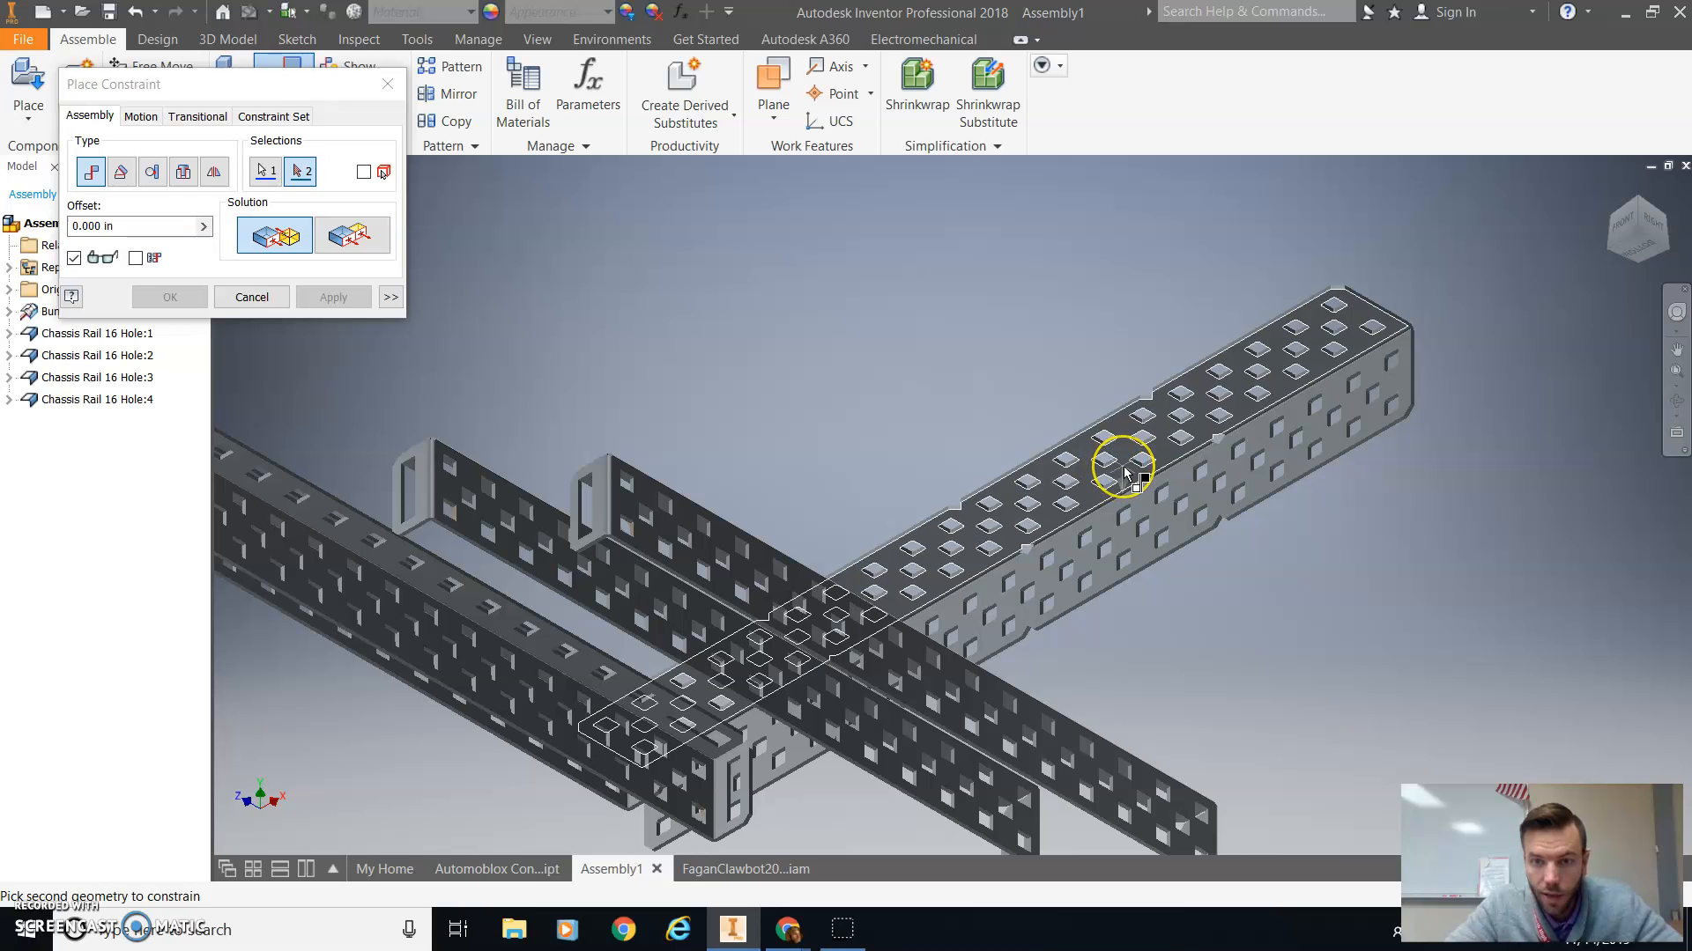
left_click(334, 299)
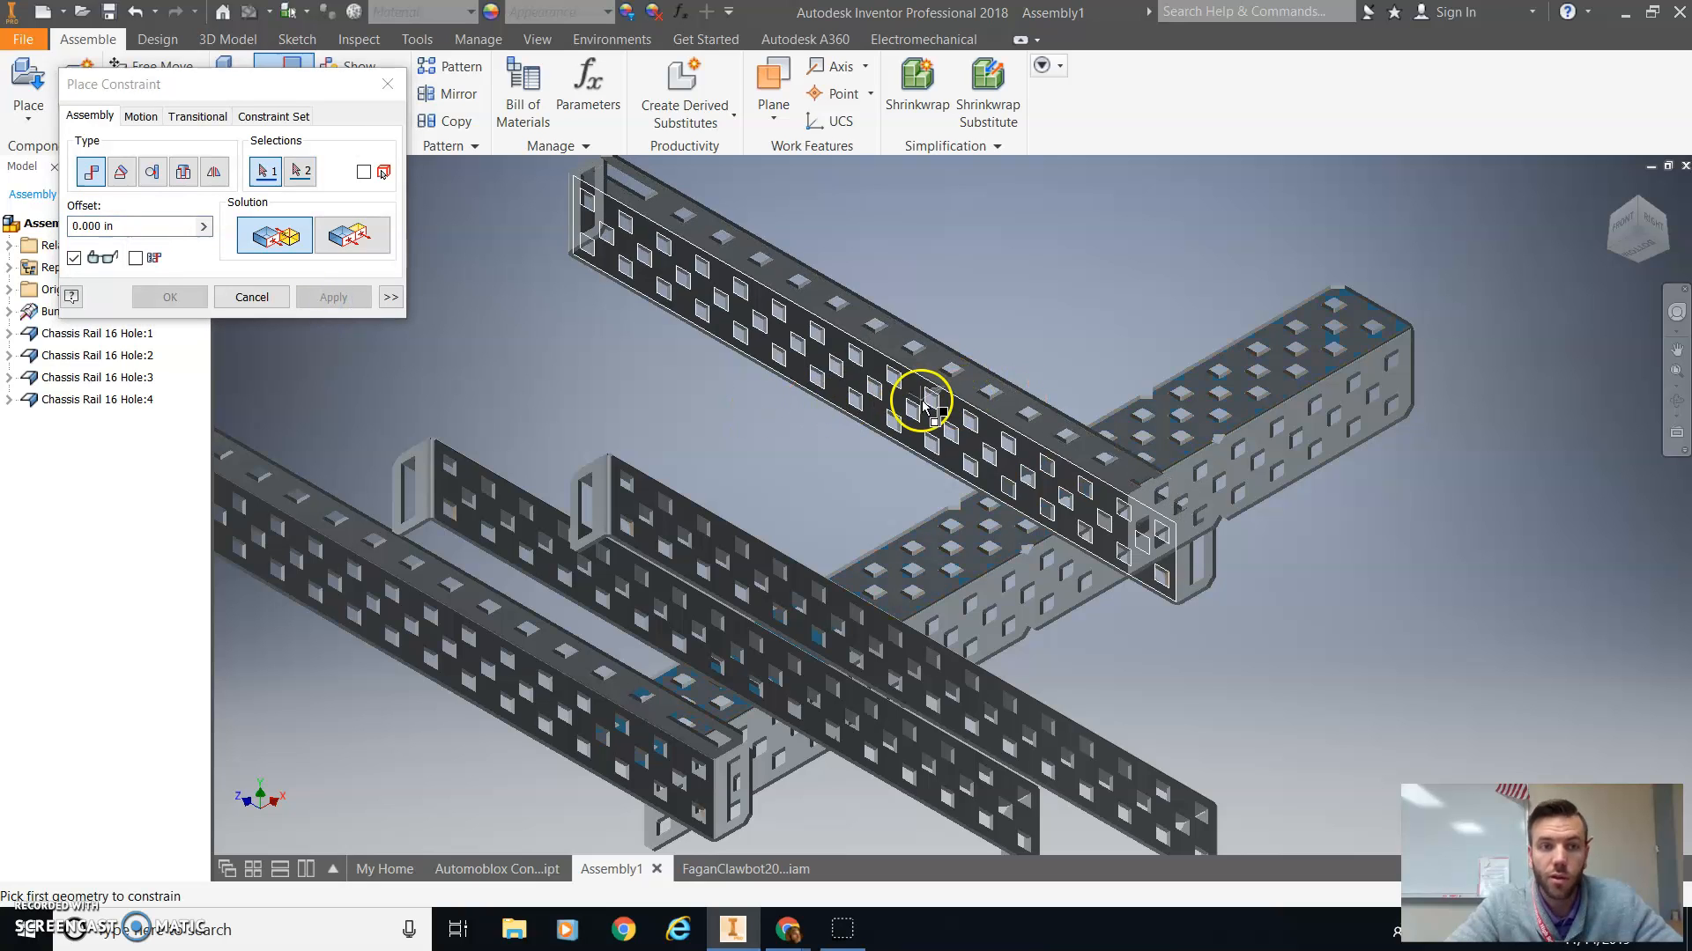
Try to mate a hole's inner face on the first chassis rail to the inner face of the bumper's flange
left_click(925, 440)
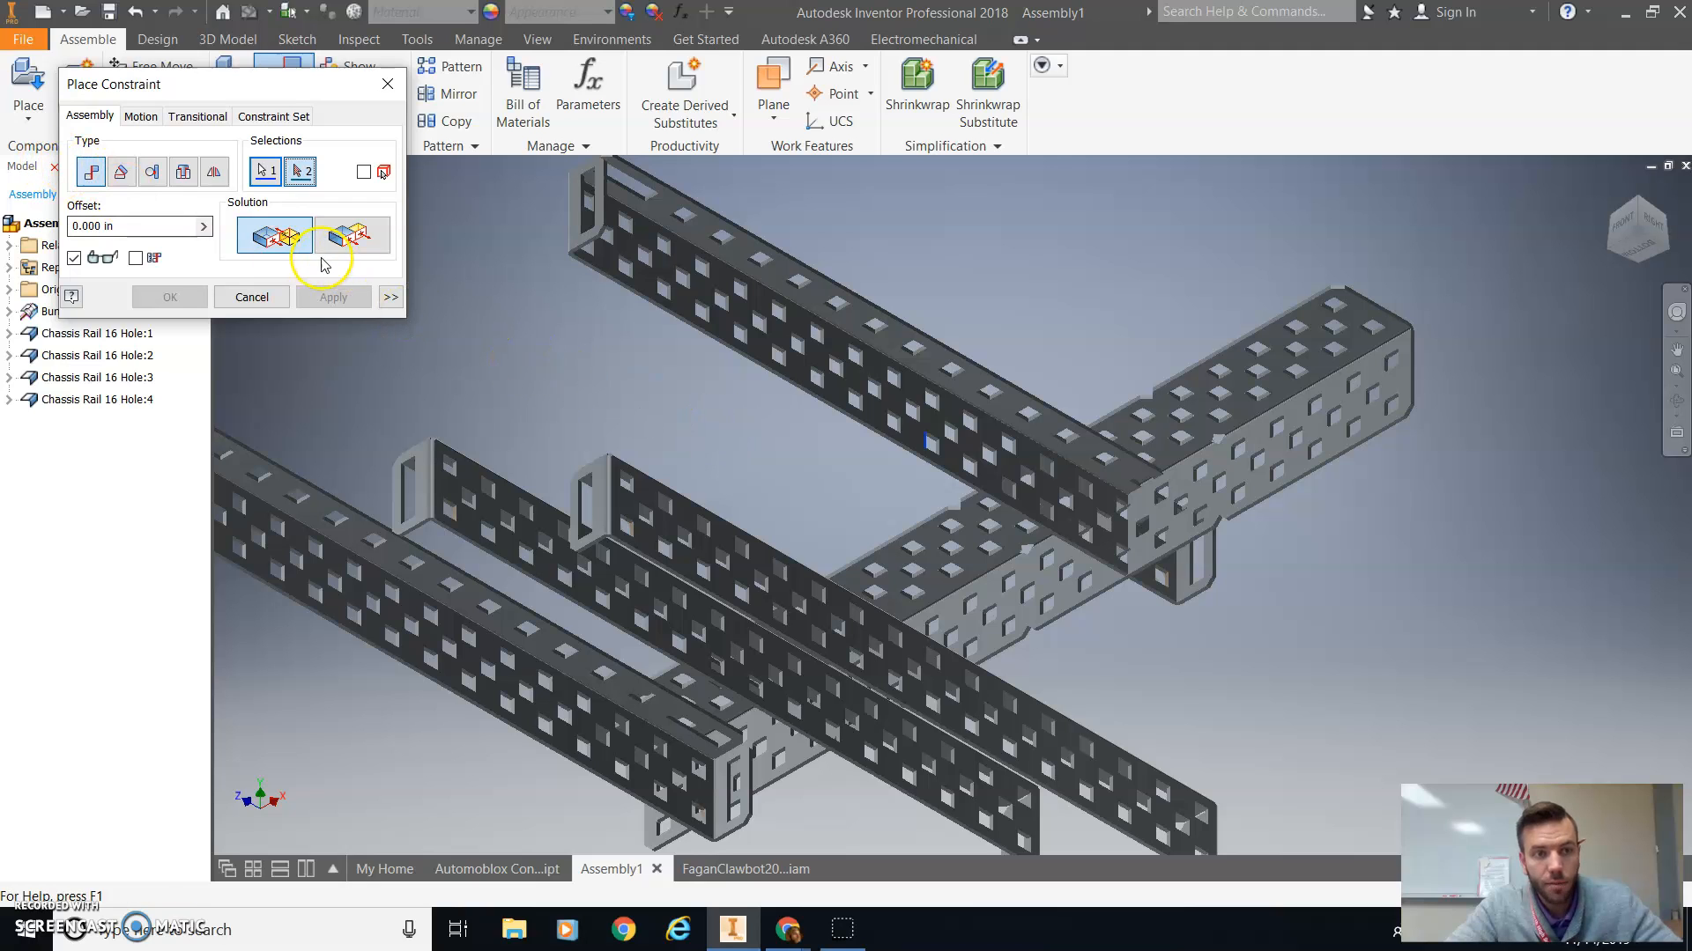
left_click(1257, 445)
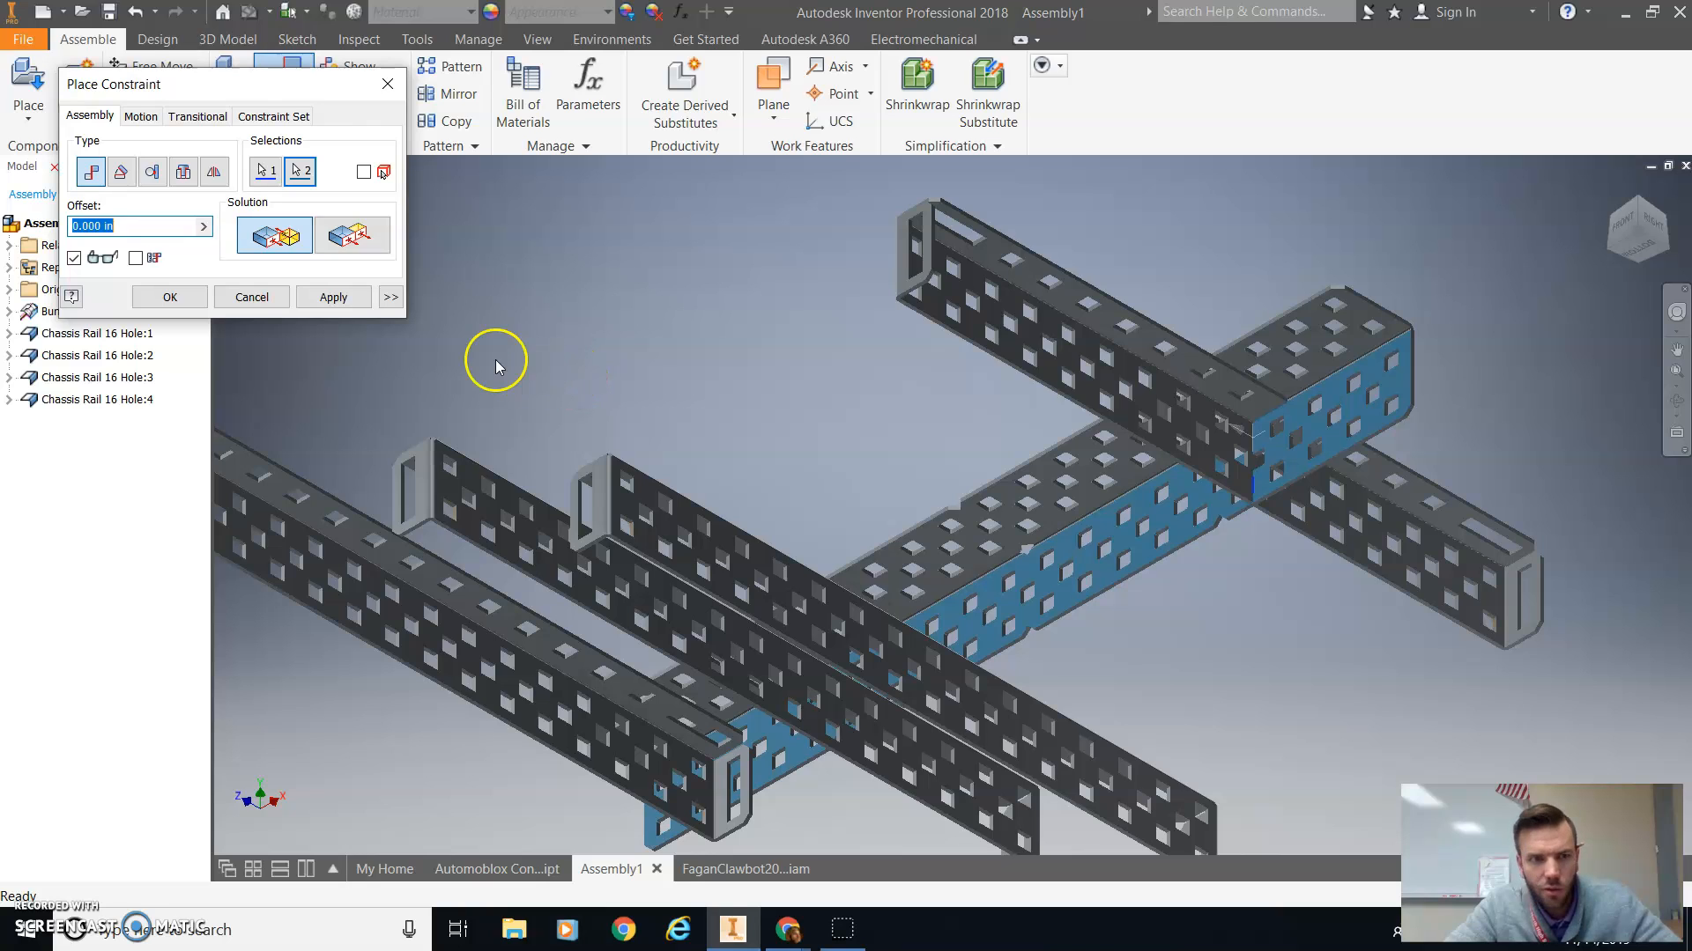
left_click(327, 299)
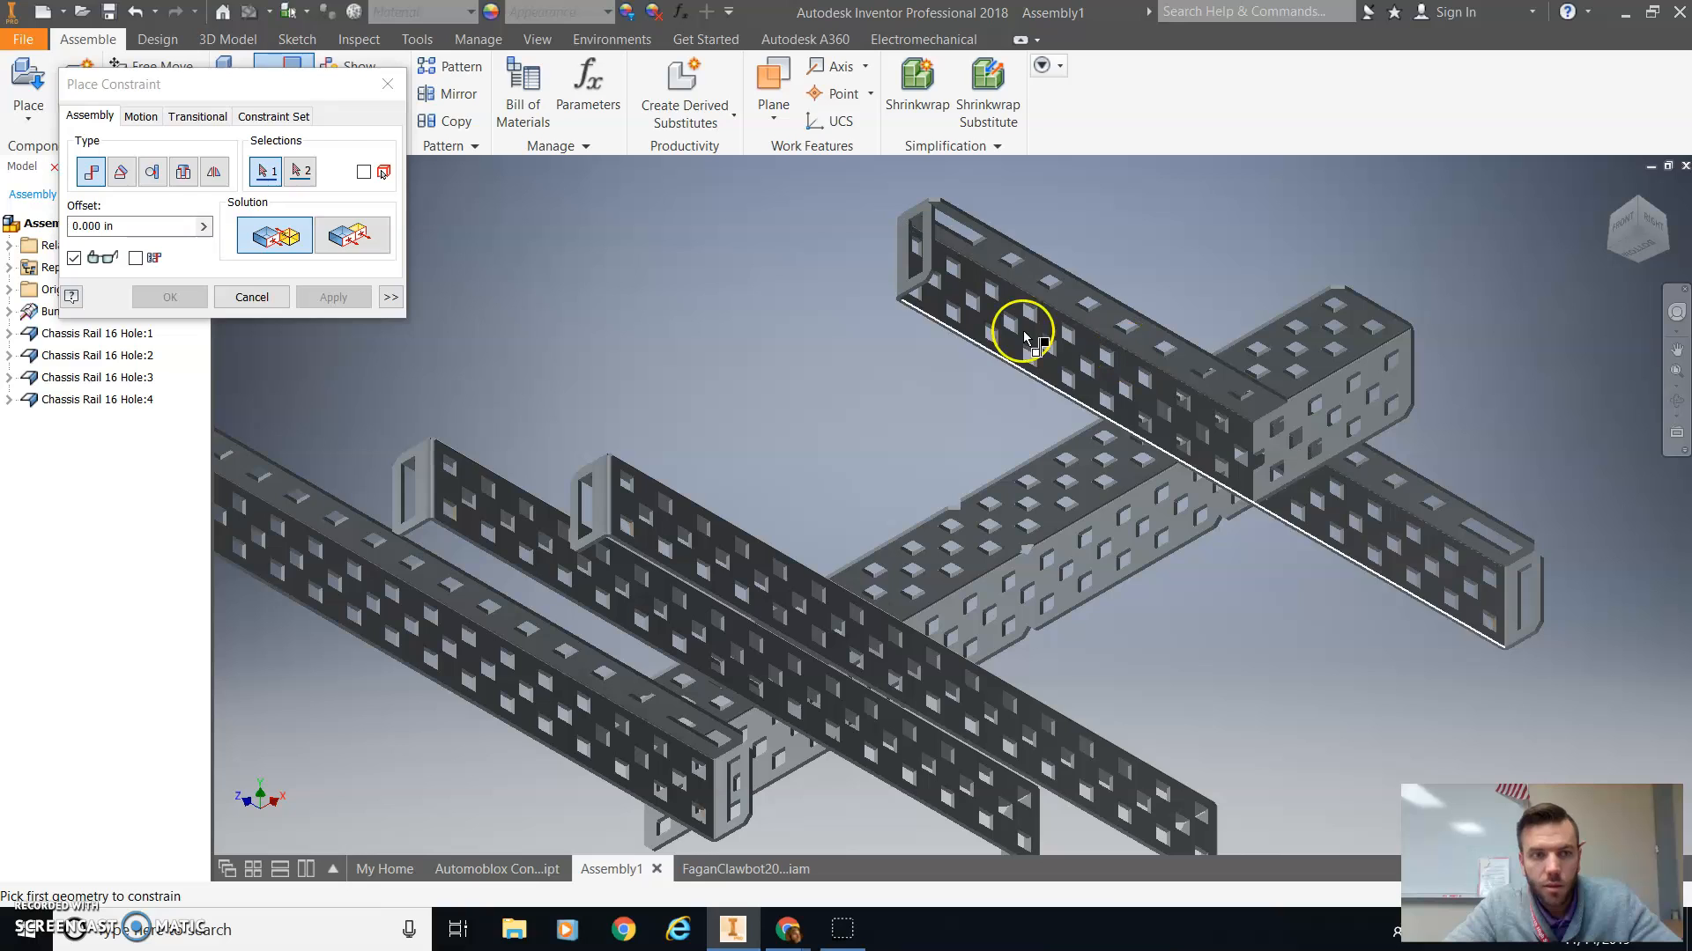
Cancel the open constraint command and delete the second mate listed under the Bumper 20 Hole part
left_click_drag(202, 85, 352, 53)
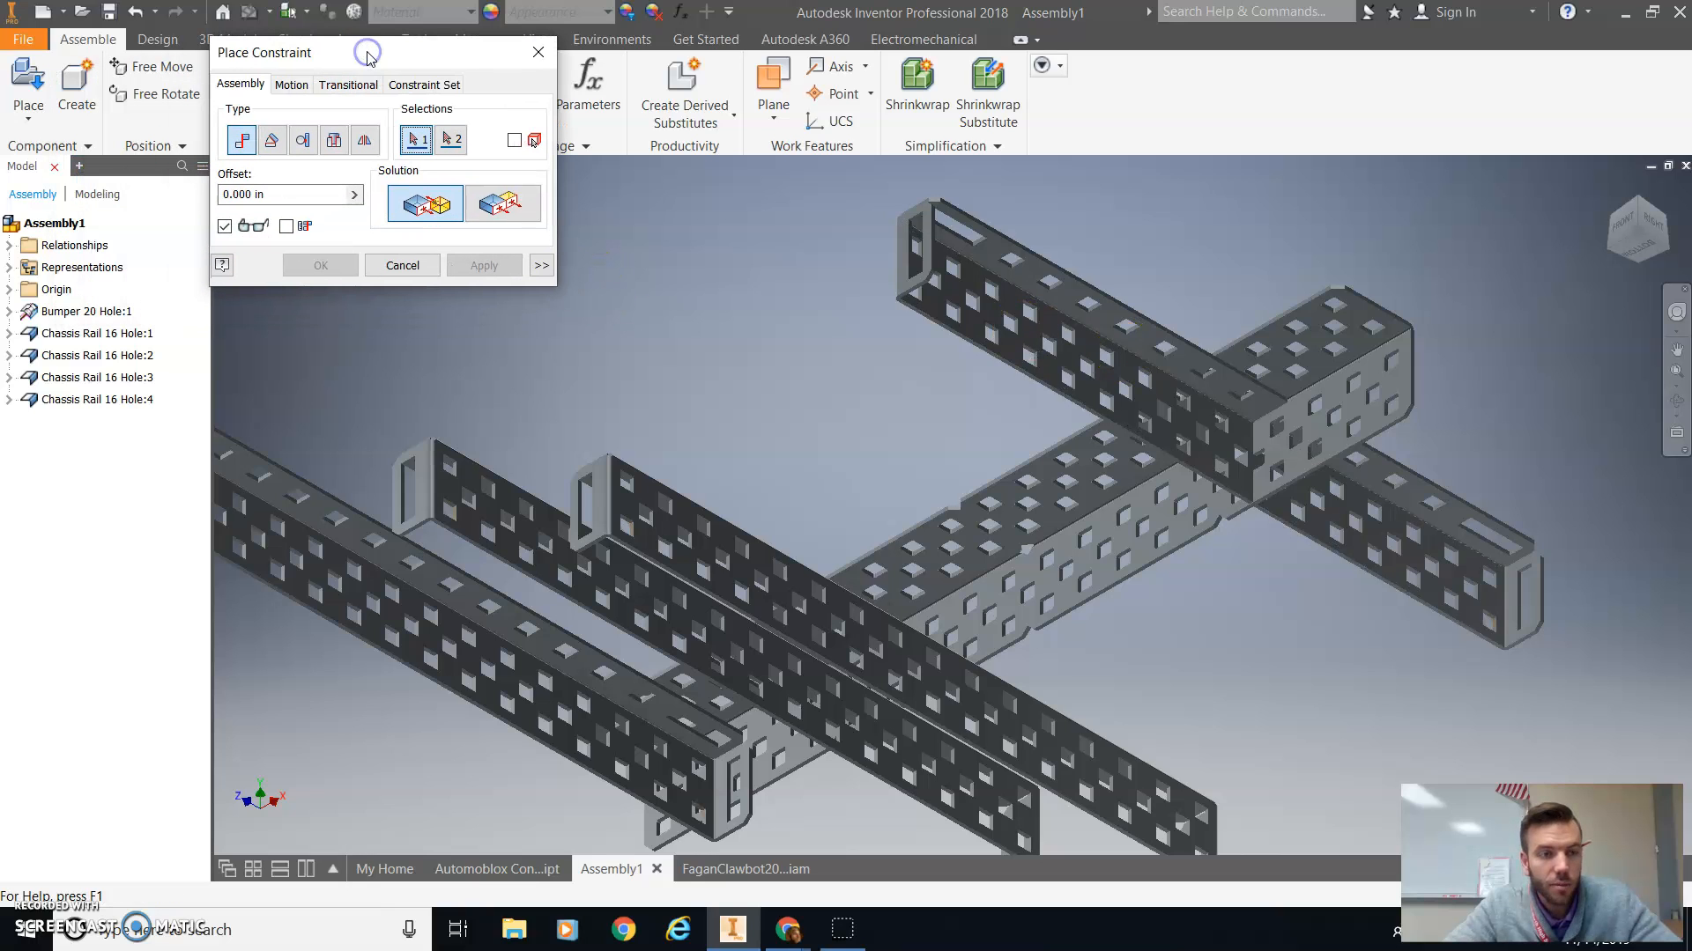
left_click(9, 313)
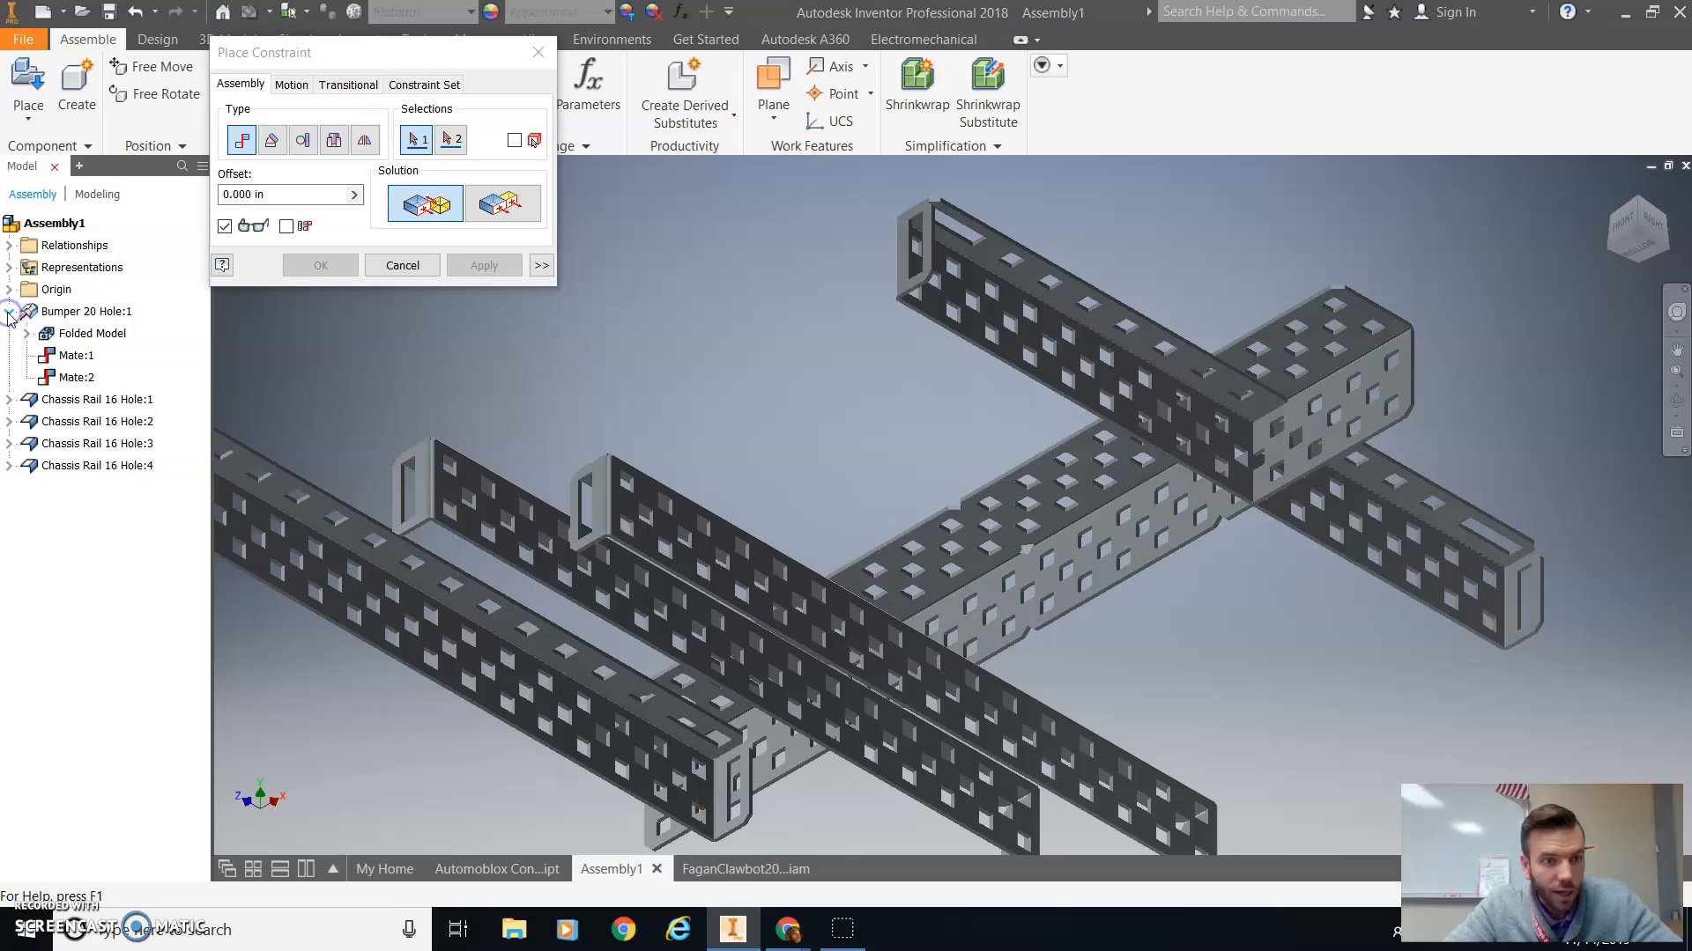
left_click(82, 378)
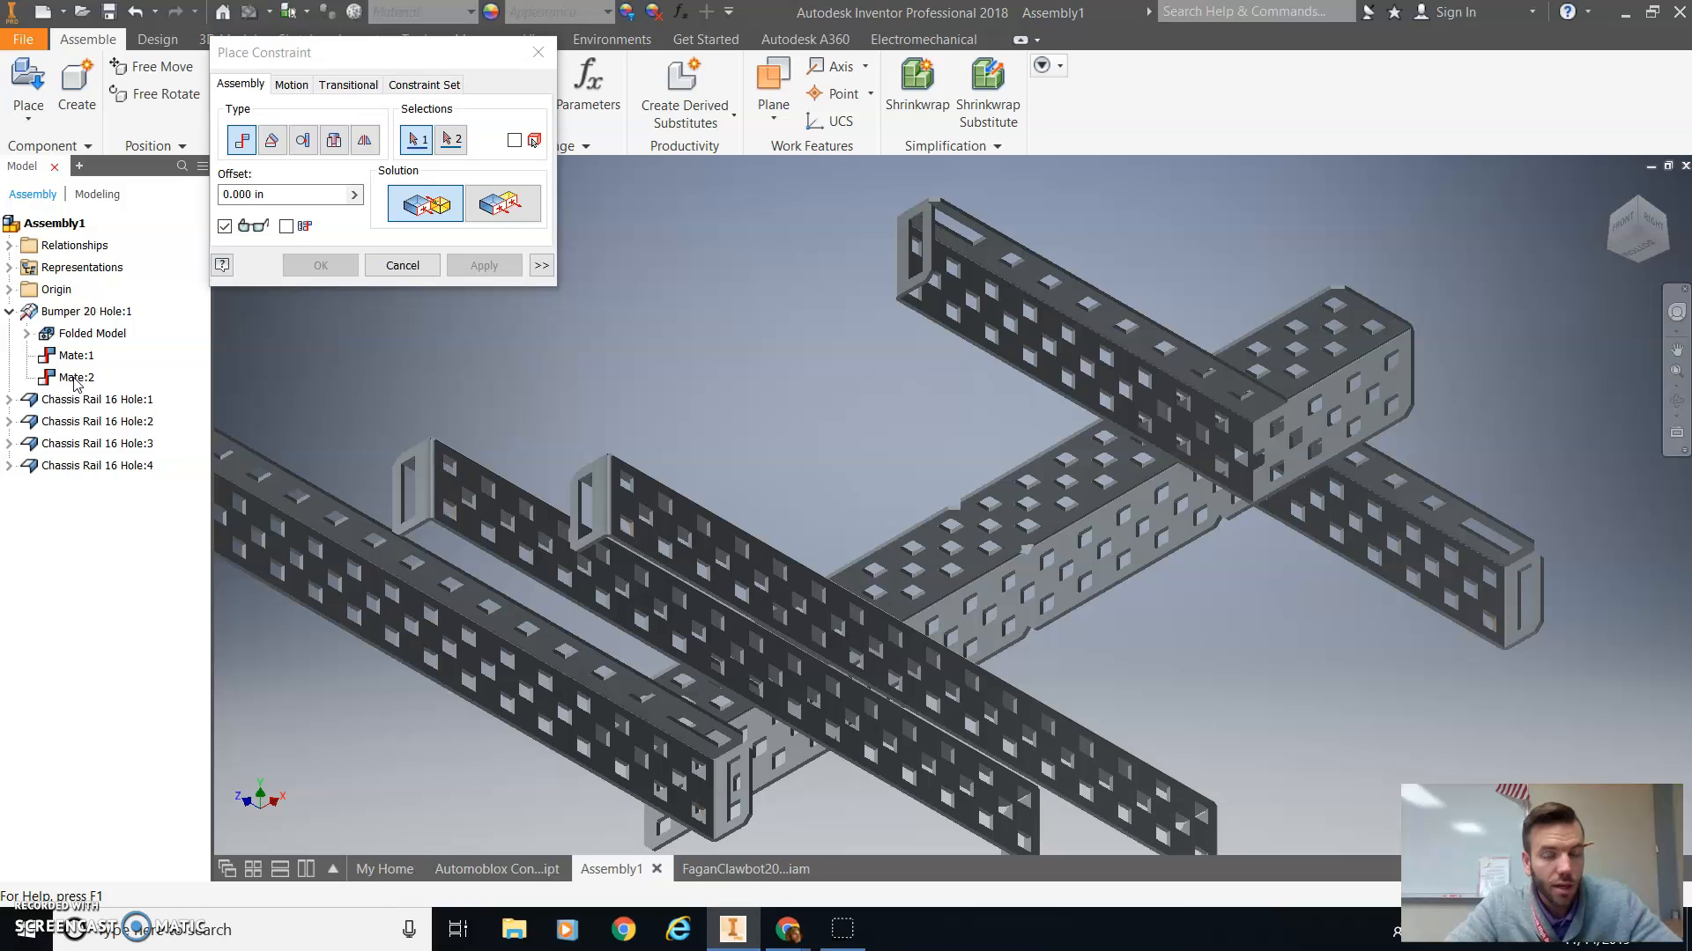
left_click(406, 264)
left_click(78, 379)
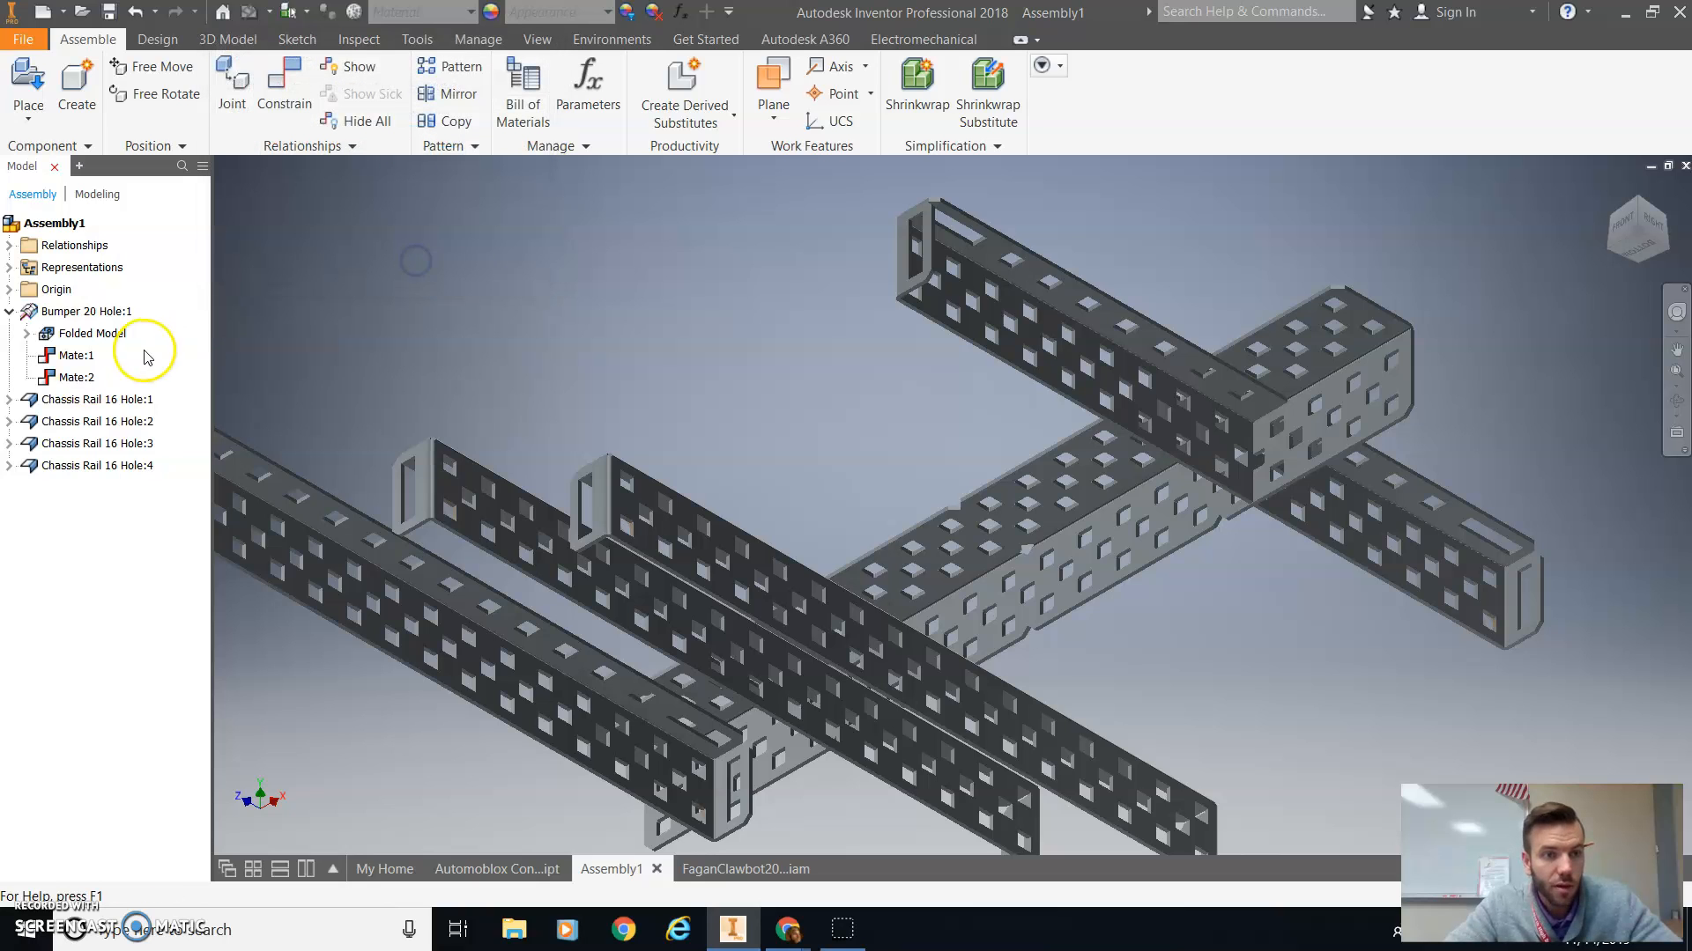
right_click(77, 379)
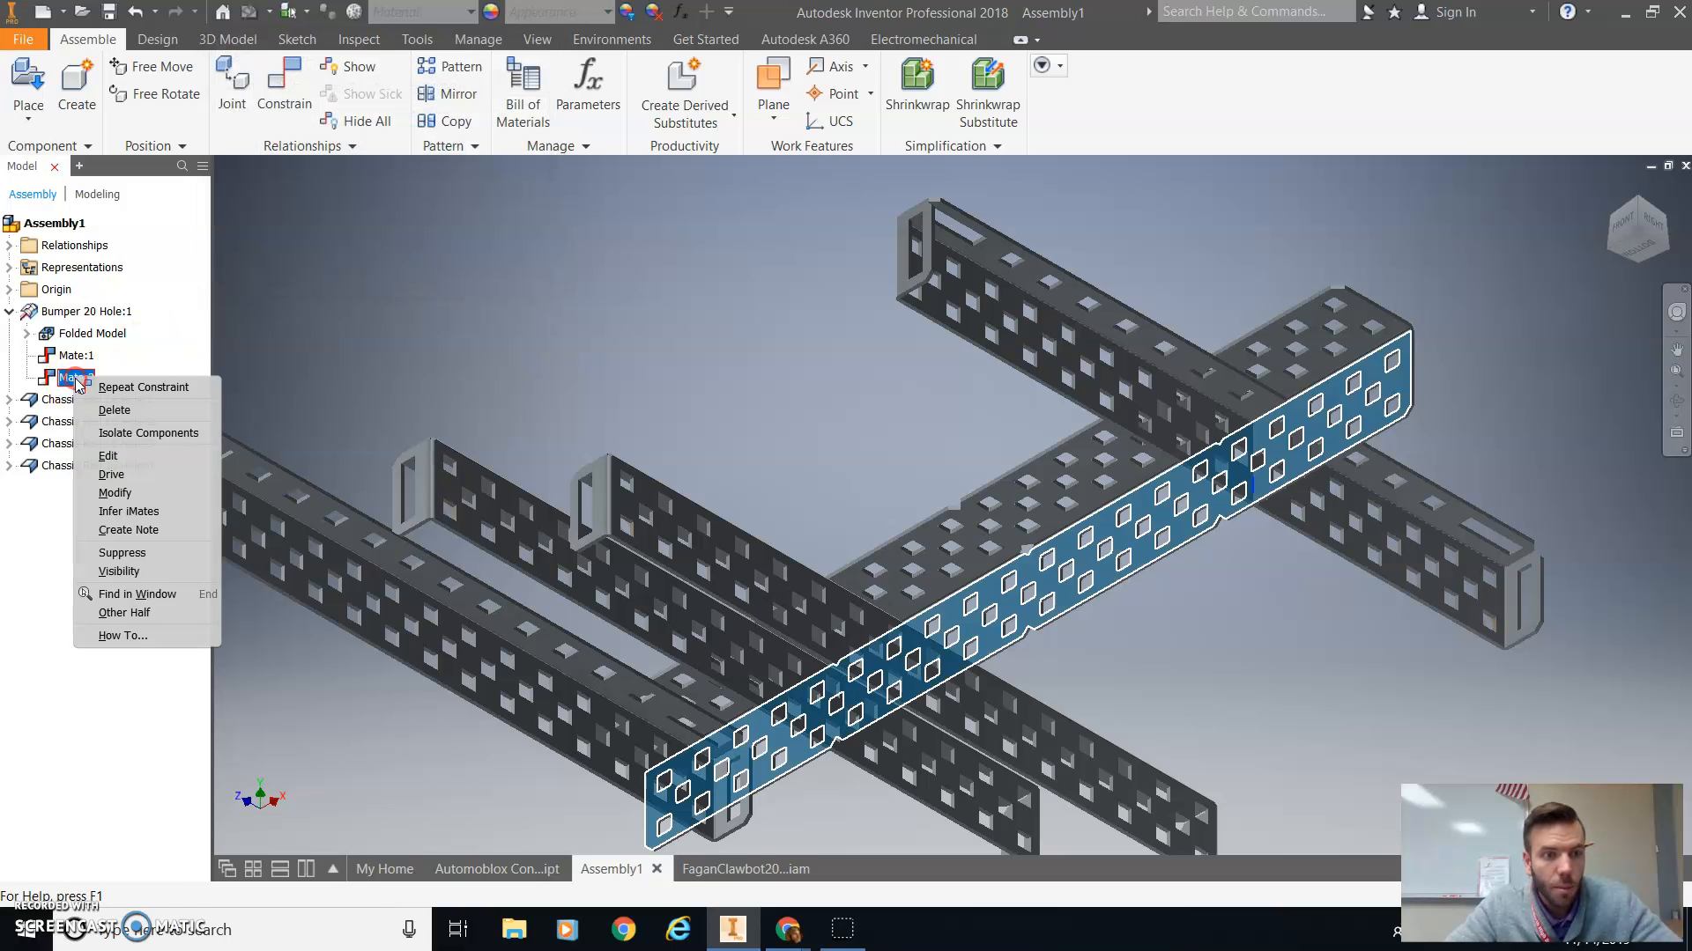
left_click(113, 412)
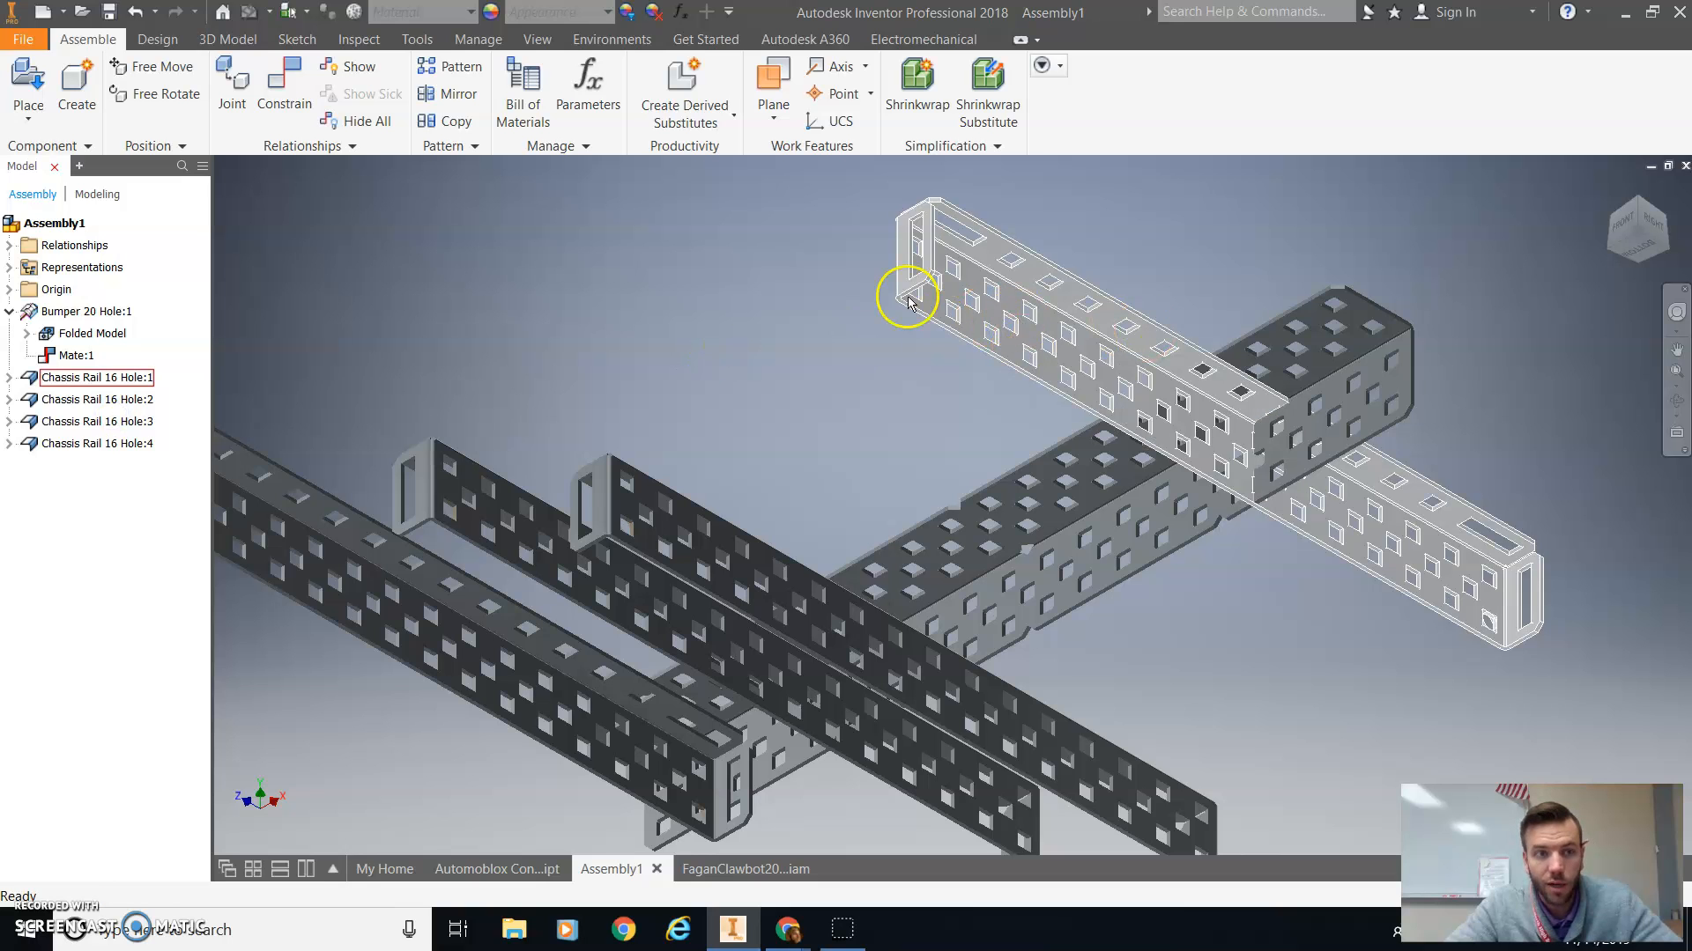
Shift the first chassis rail along the bumper and mate its end face to the flange's inner face with a 0.000 in offset
left_click_drag(1027, 313, 793, 333)
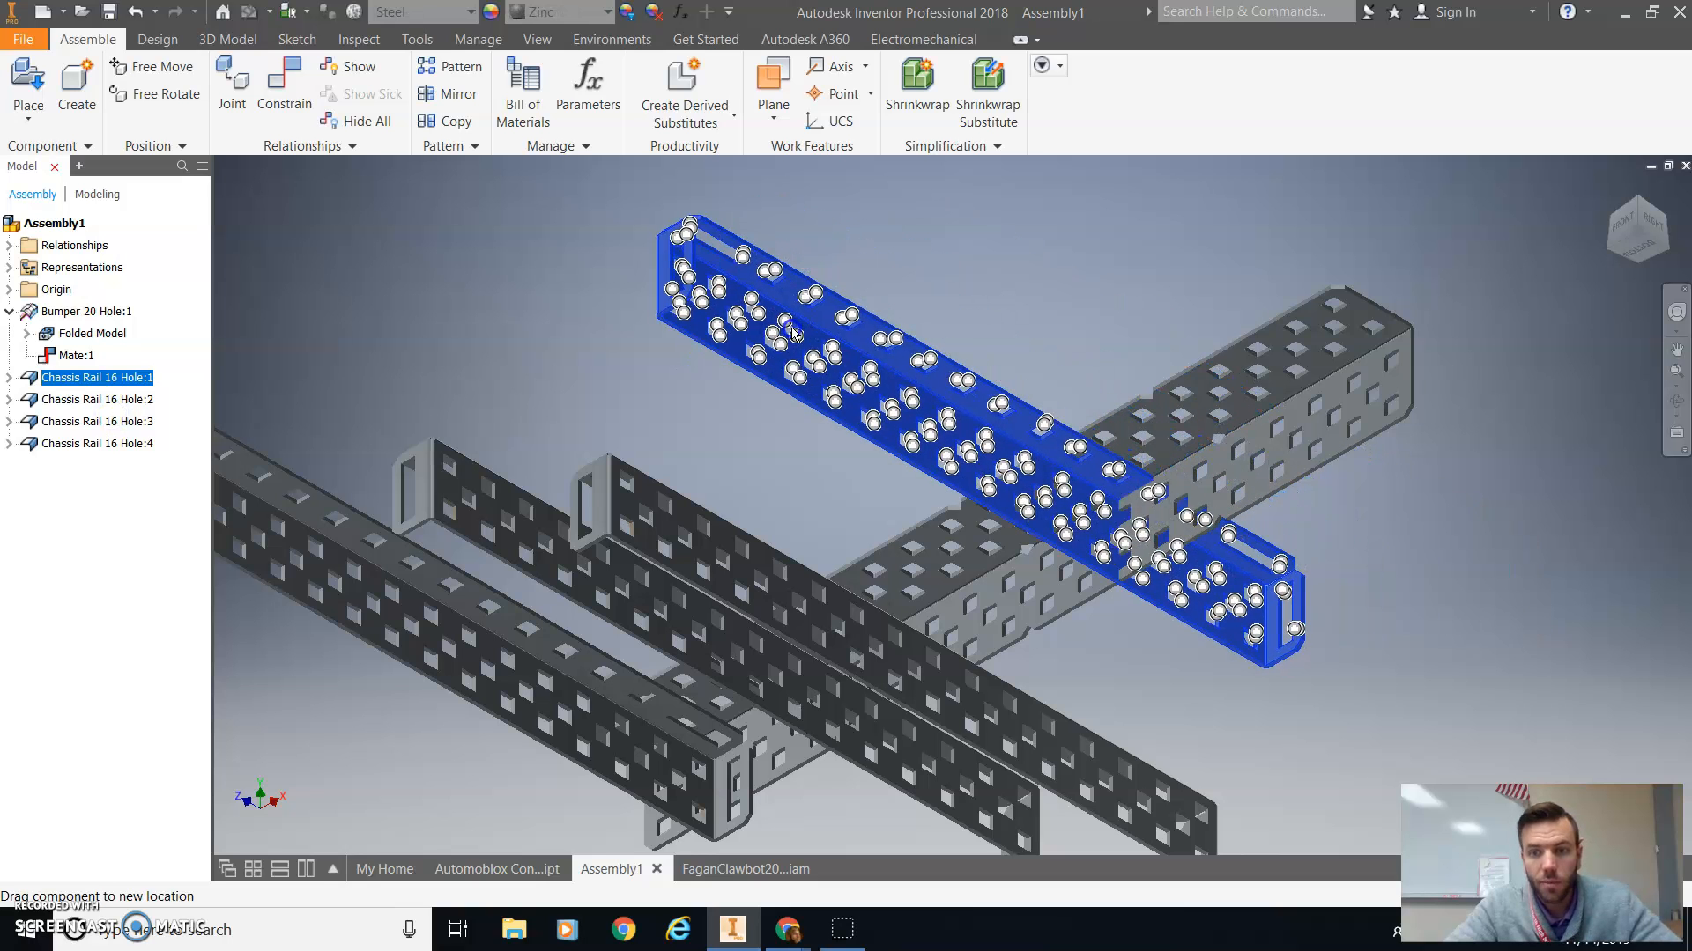
left_click(957, 248)
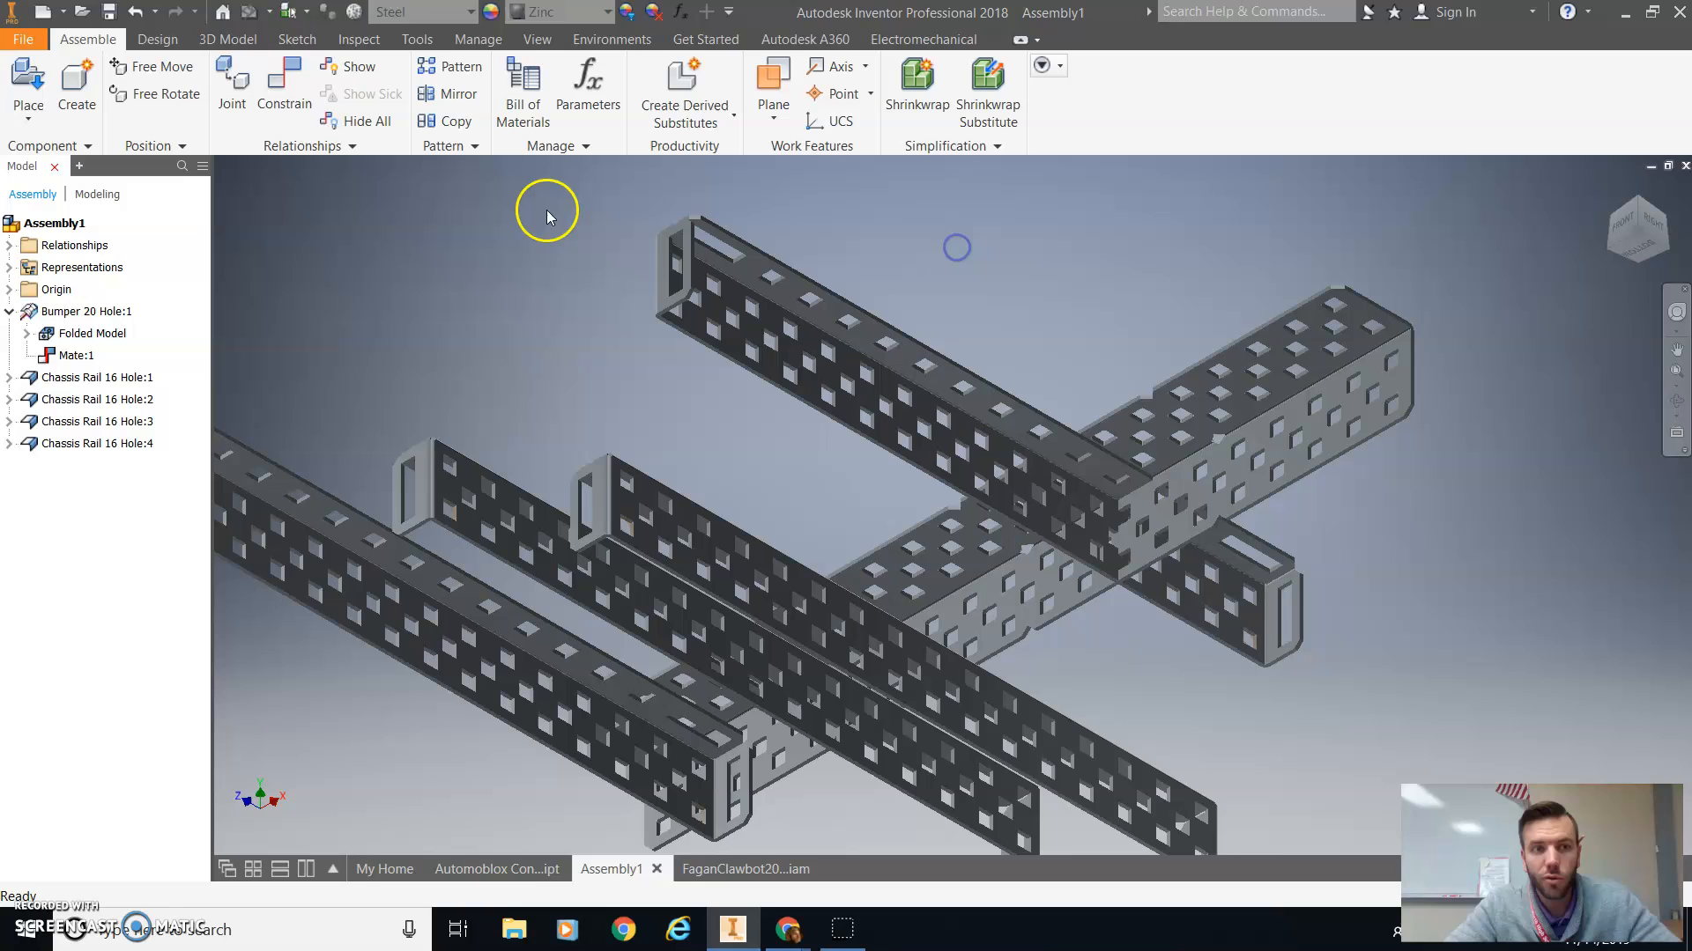
left_click(296, 119)
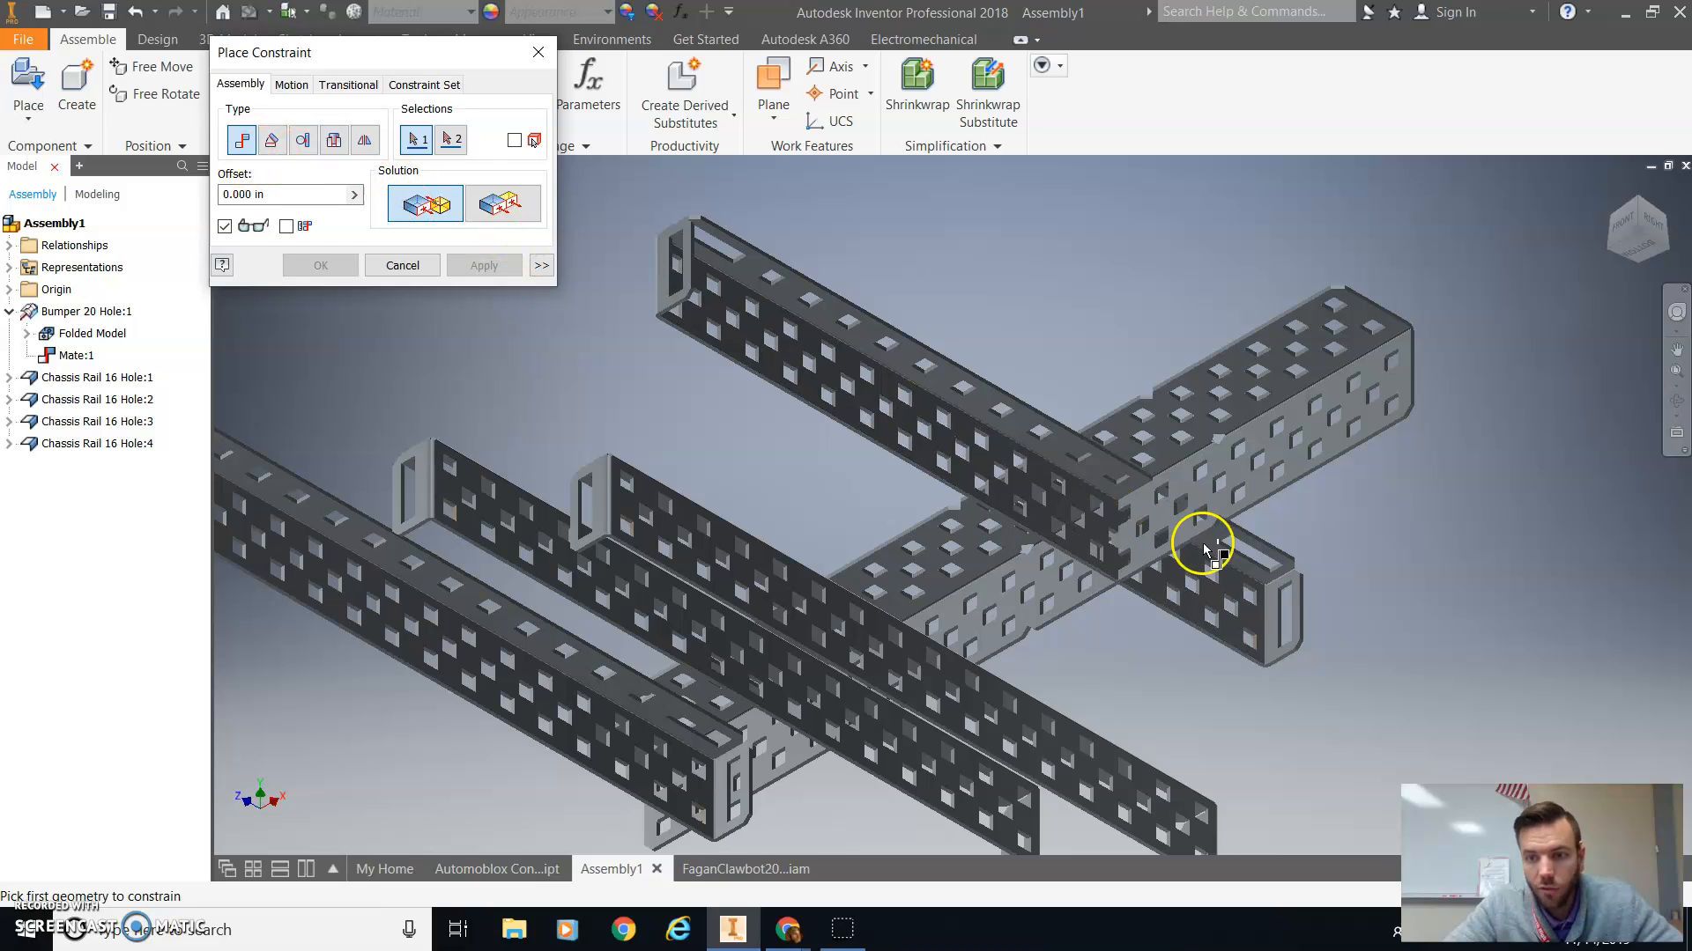
left_click(1315, 429)
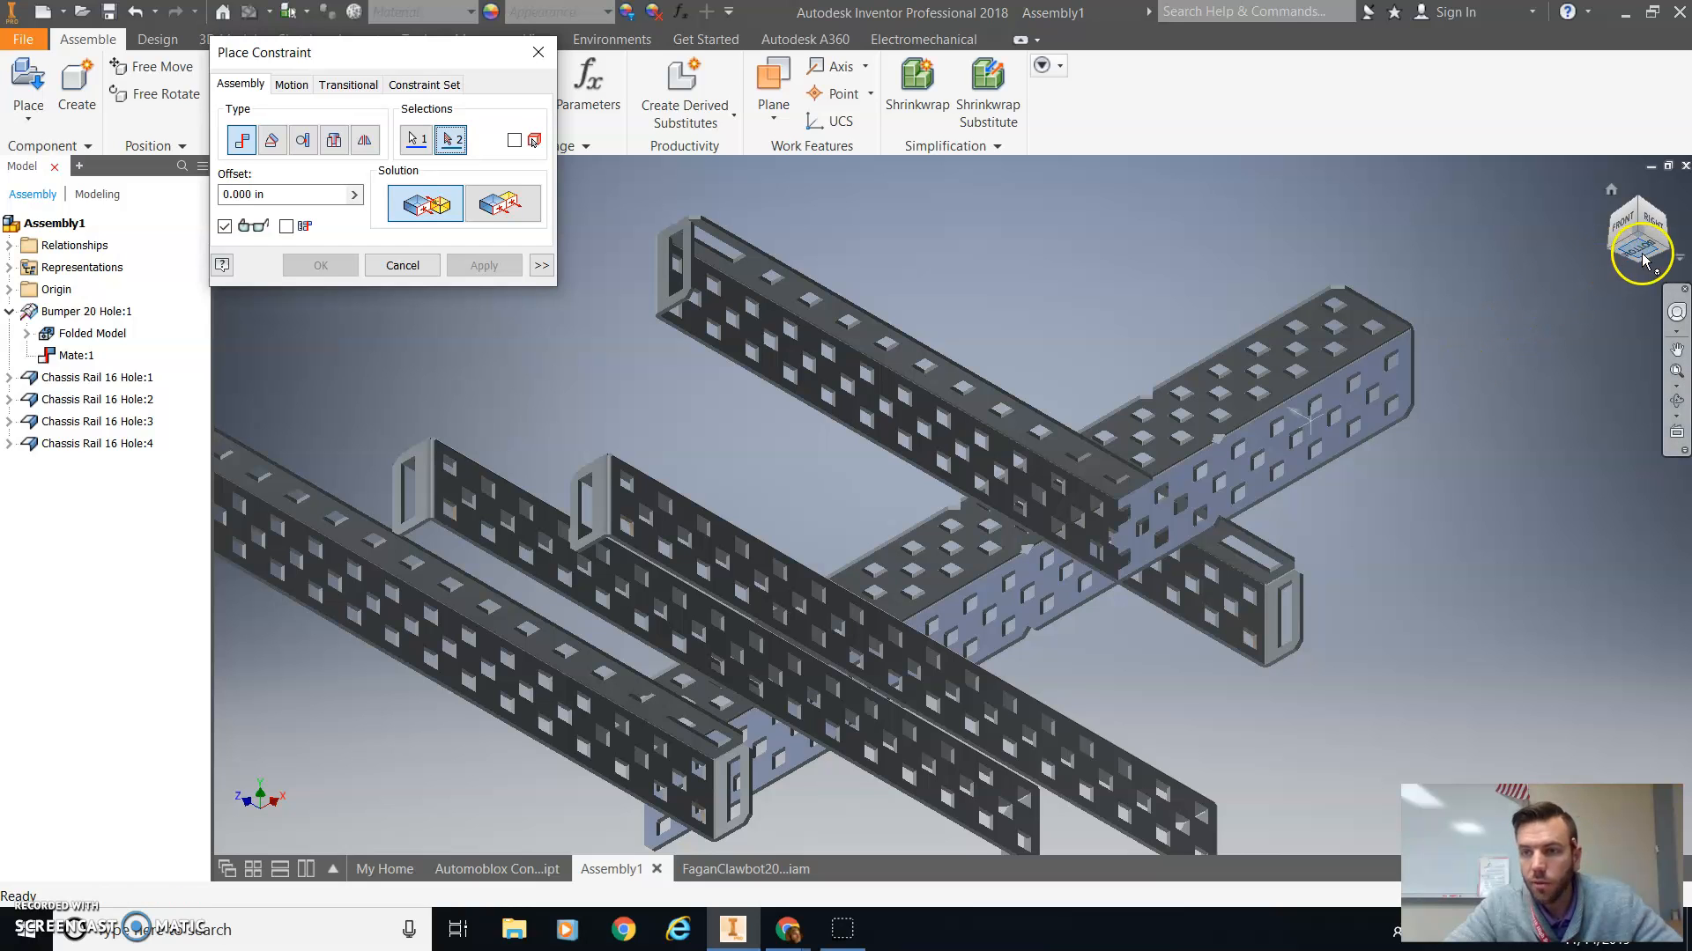
left_click(1664, 235)
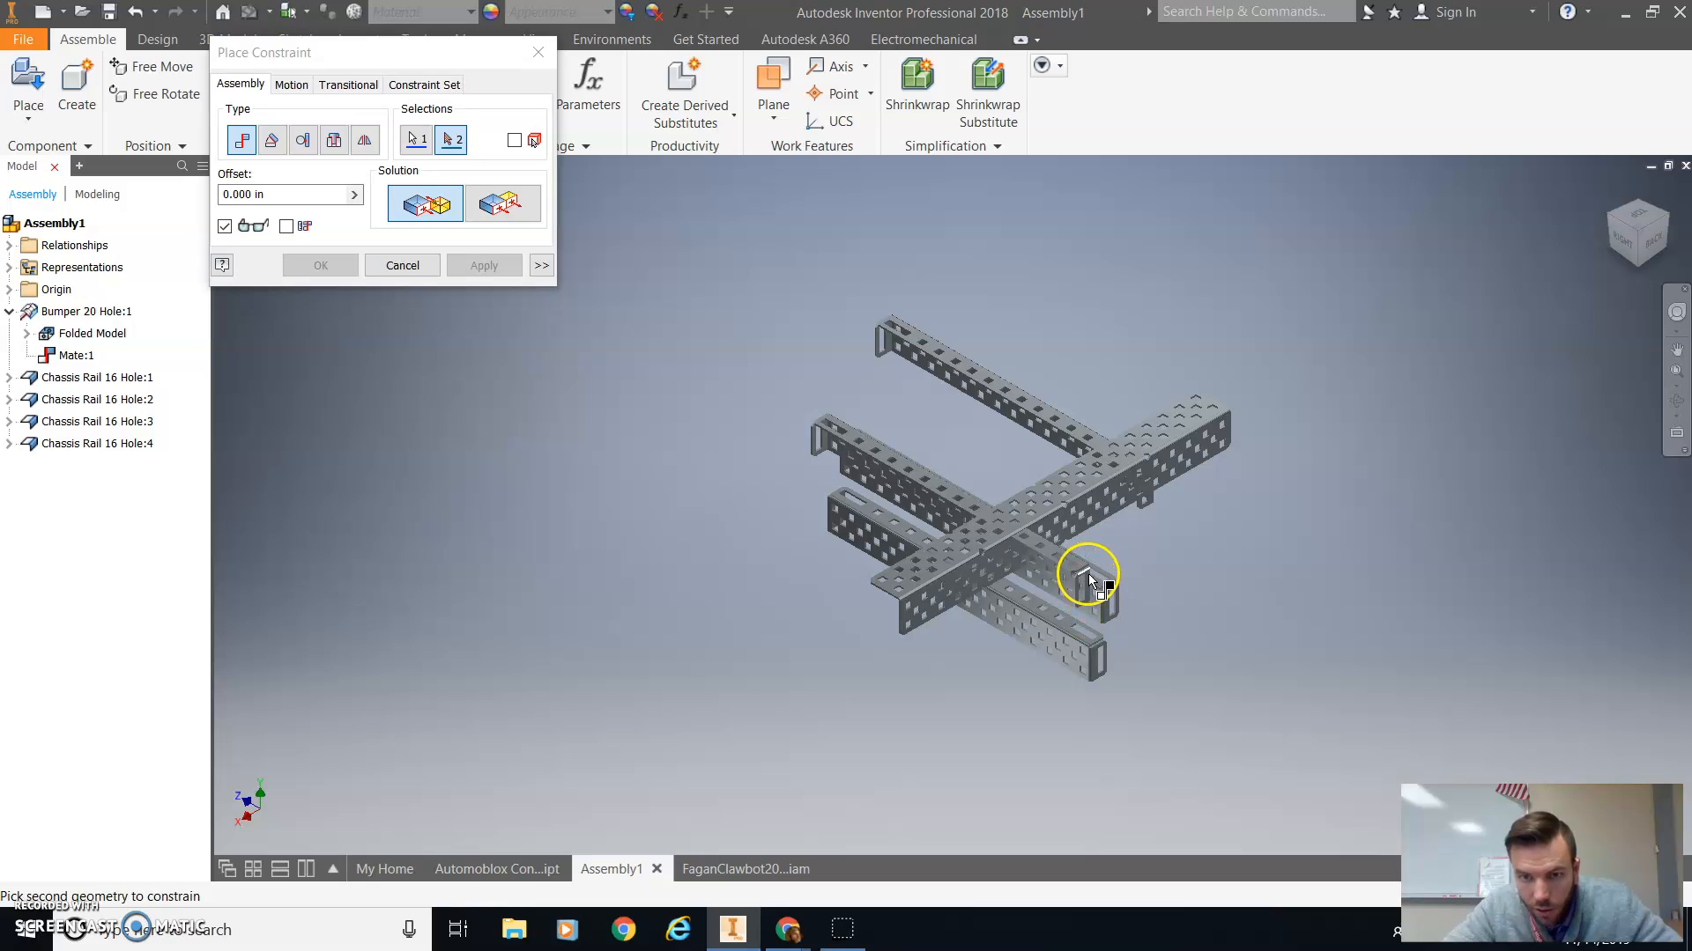
scroll(1089, 578, "up", 3)
left_click(1089, 578)
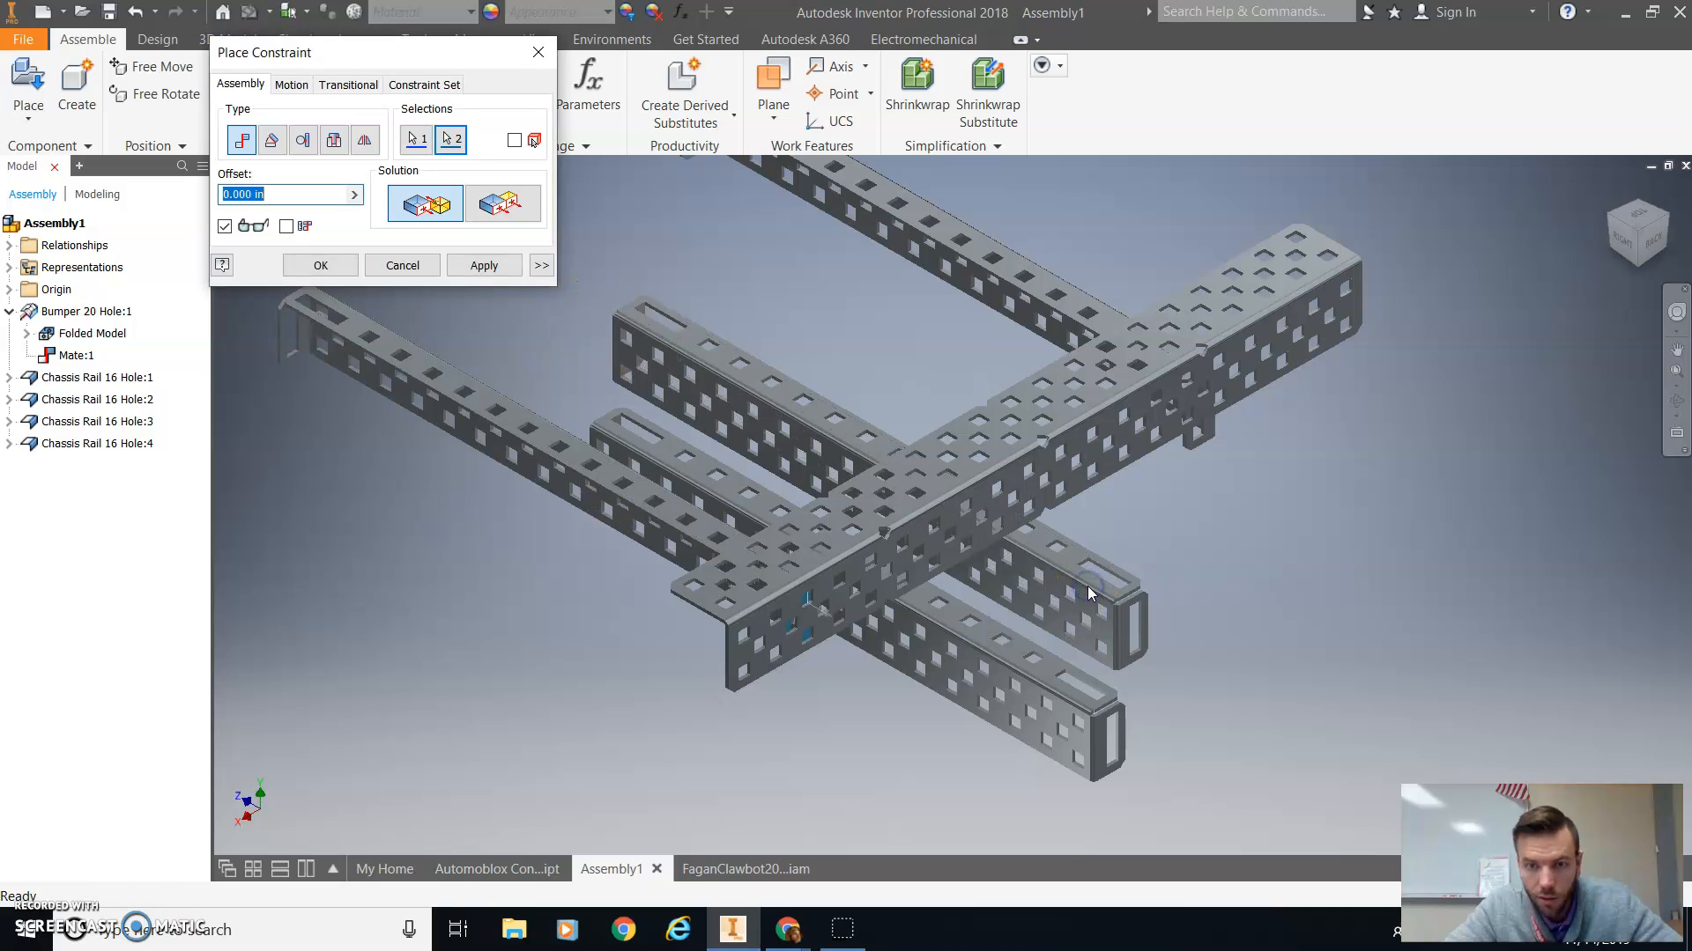
left_click(482, 266)
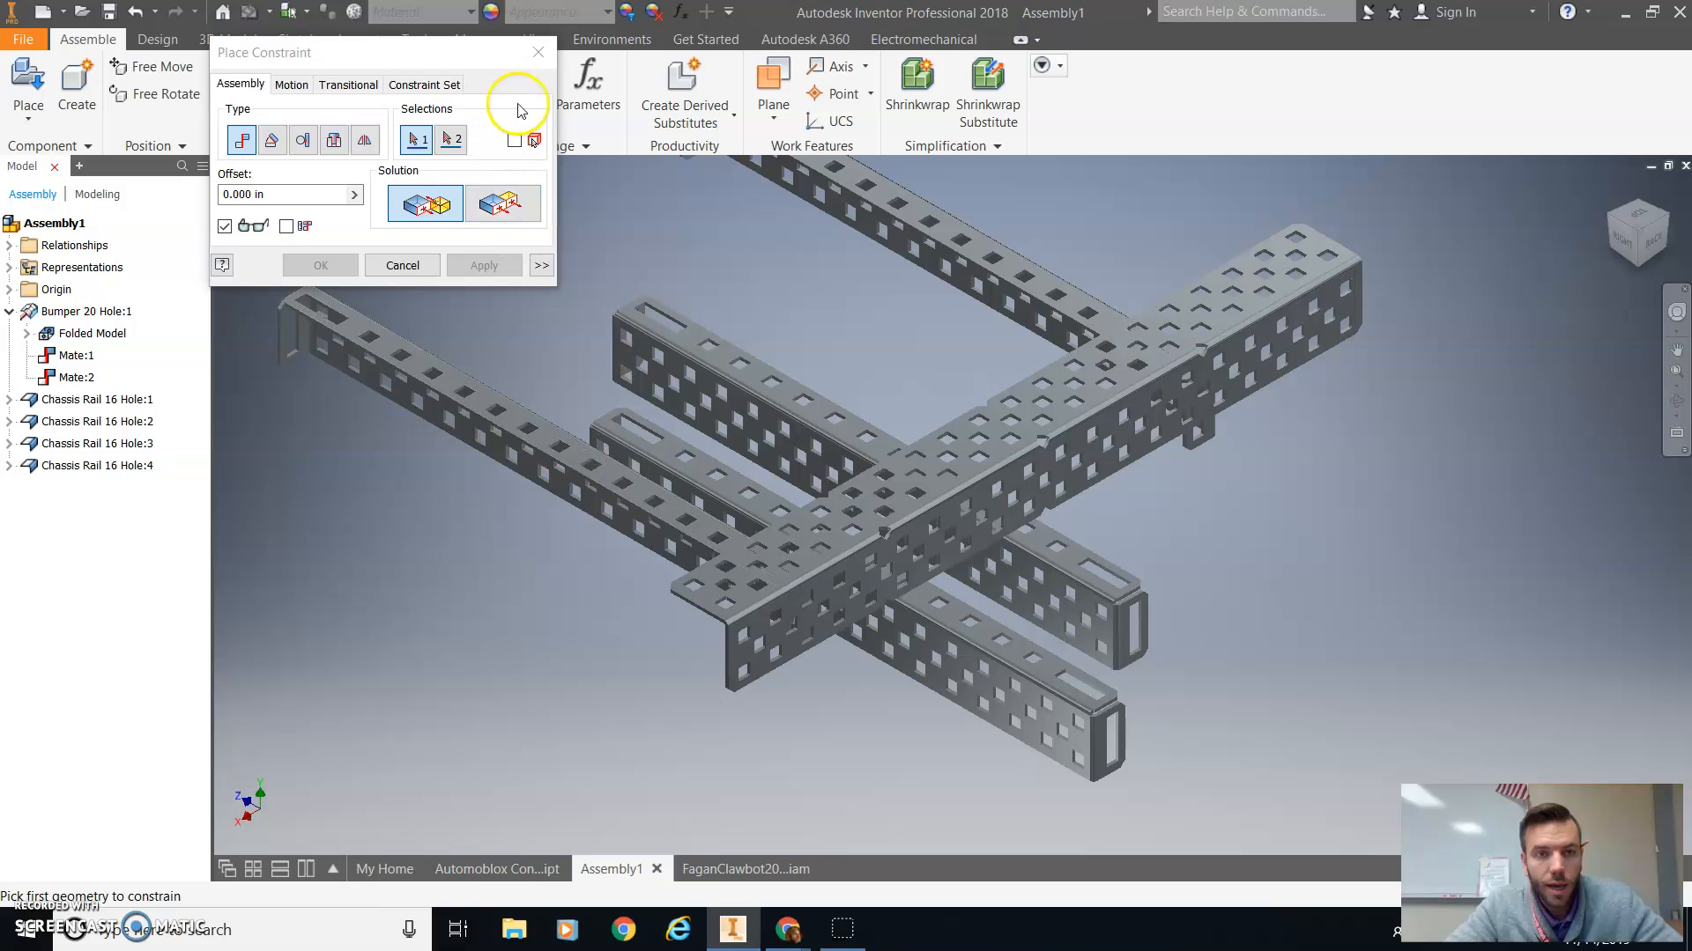
Close the constraint command and slide the first chassis rail along the bumper to near its opposite end
left_click(534, 57)
left_click(495, 363)
left_click_drag(496, 363, 1069, 170)
left_click(1067, 211)
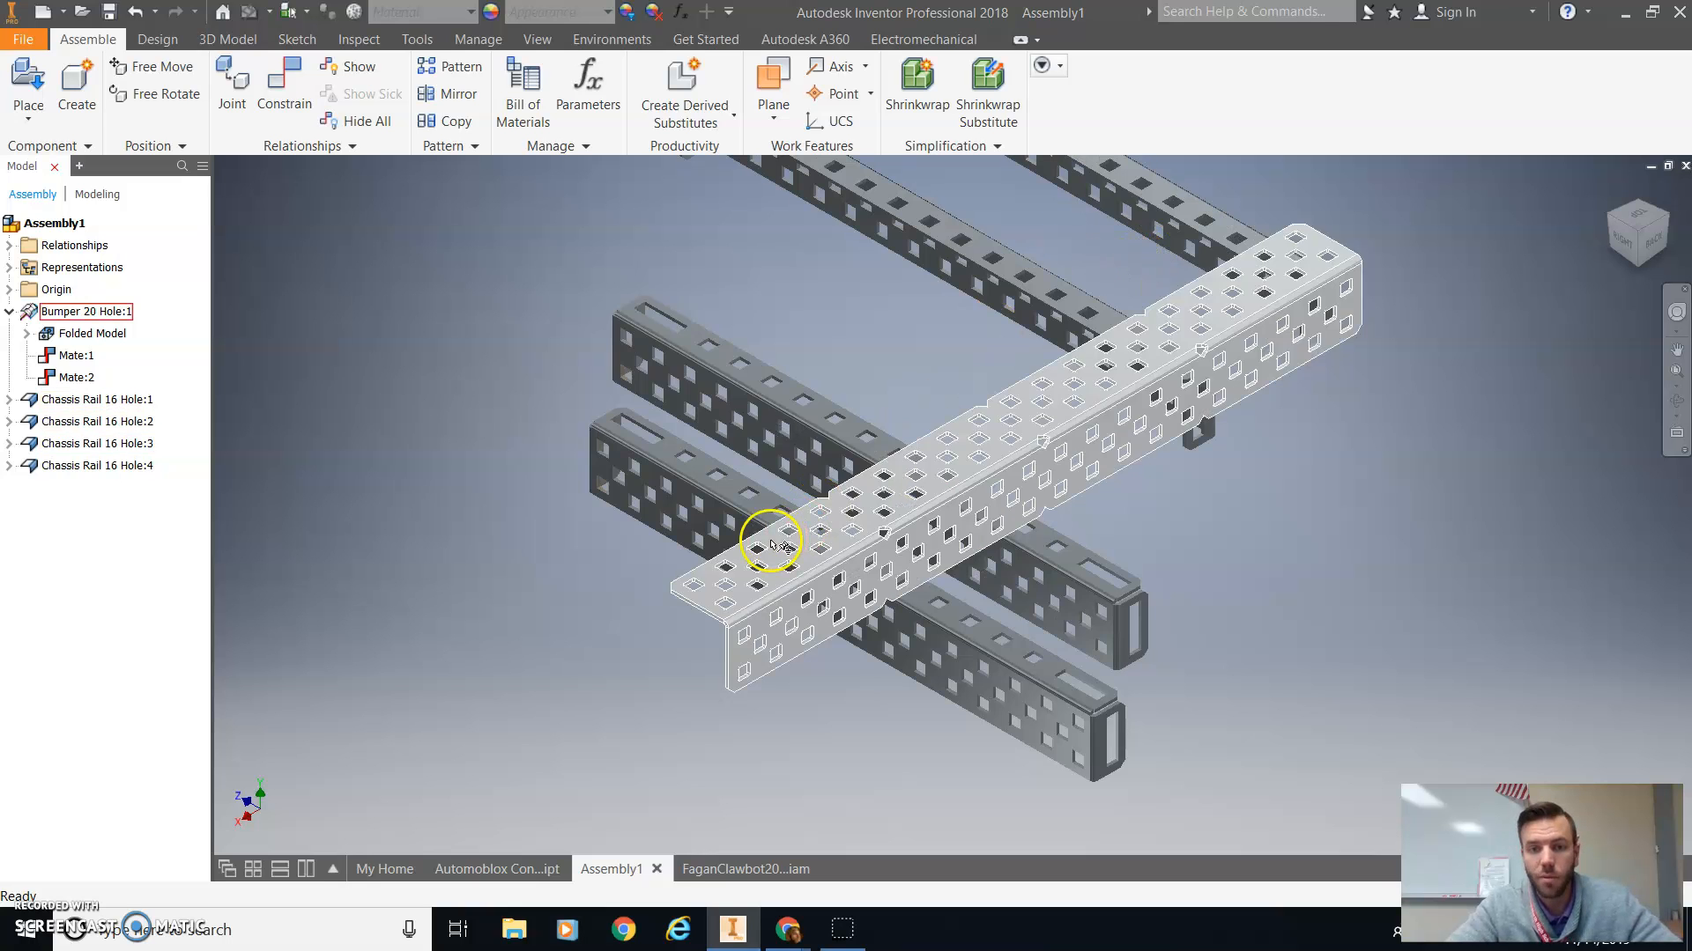
left_click(1216, 231)
left_click(1331, 194)
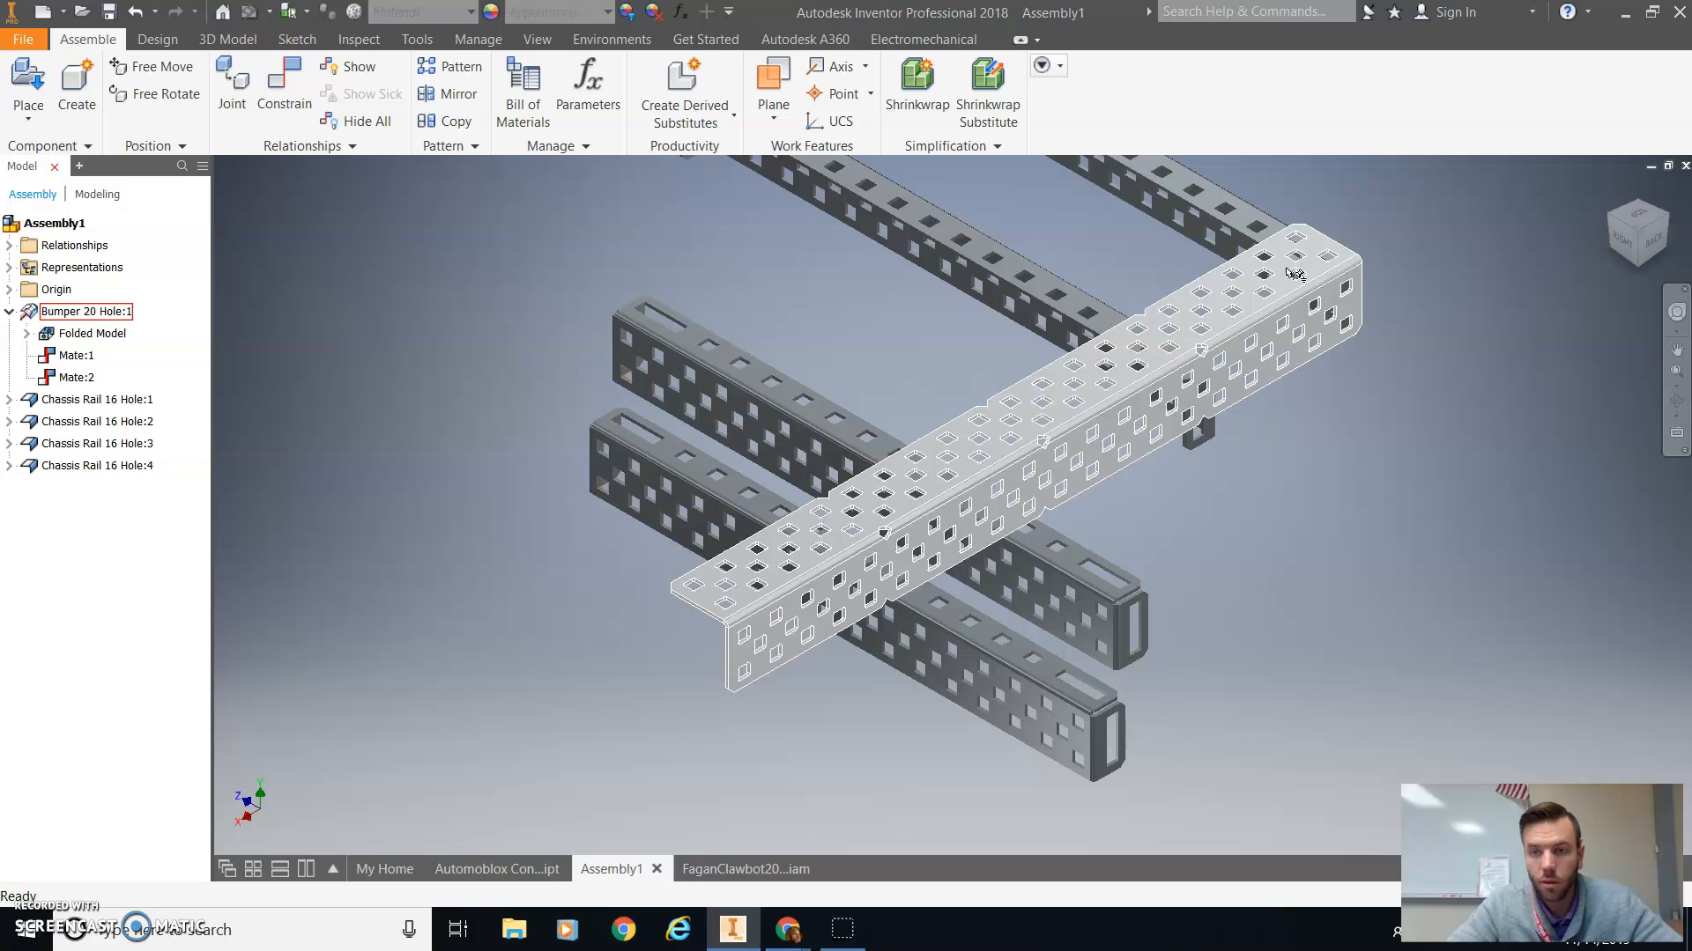
left_click(1315, 301)
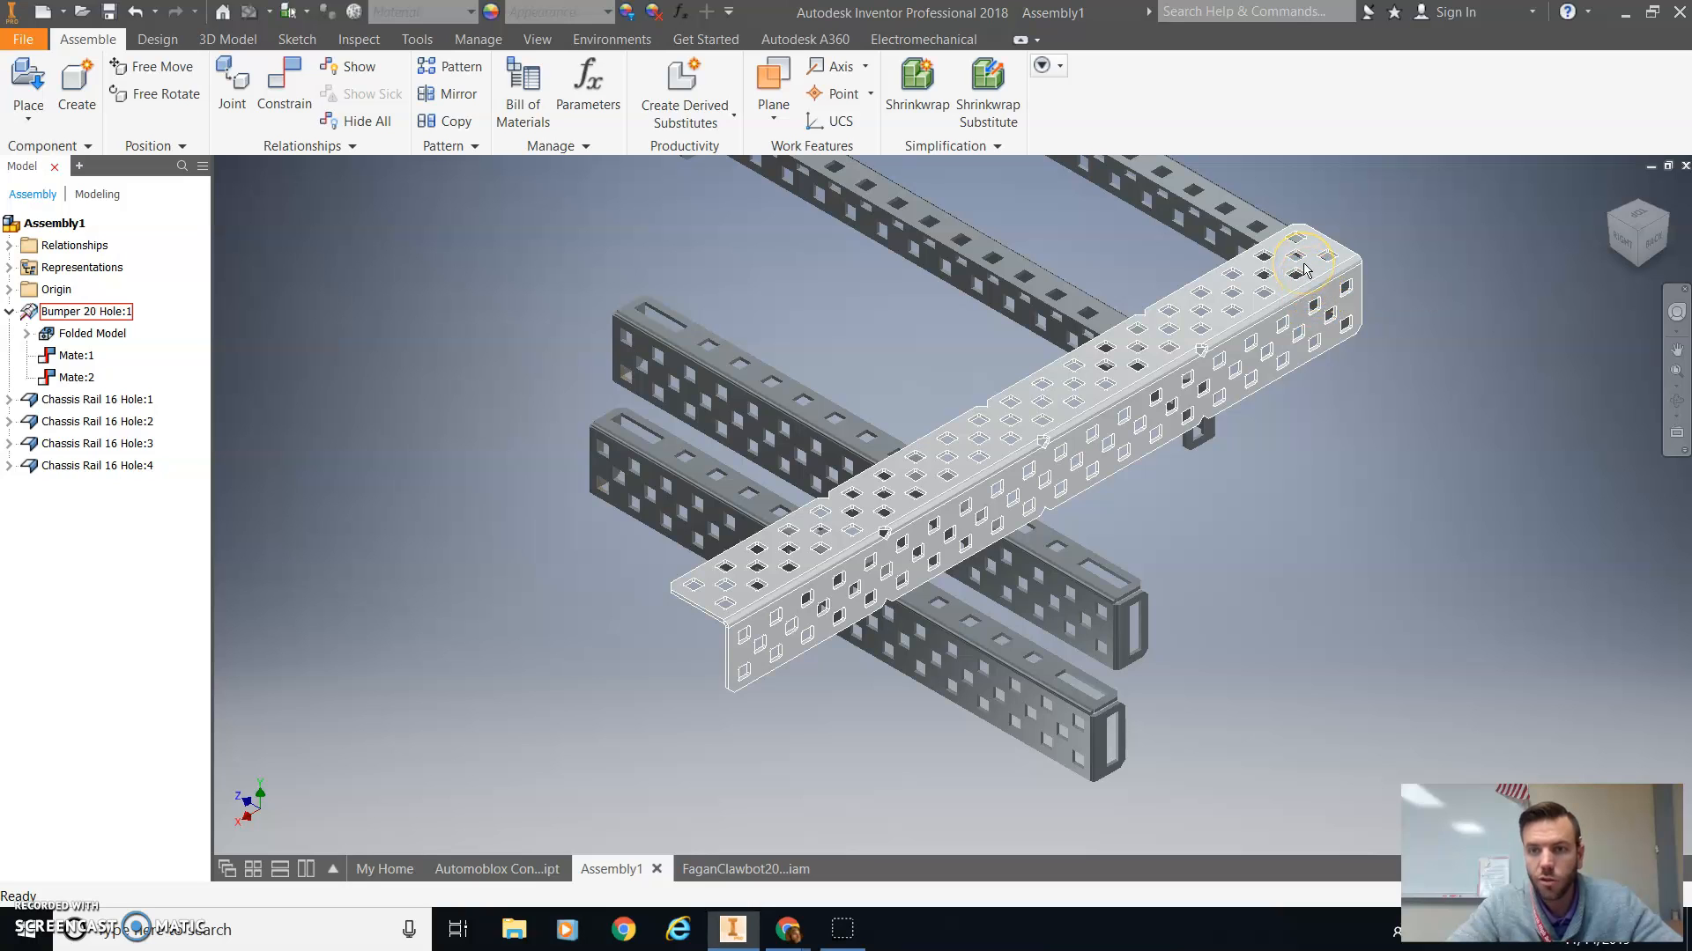
left_click(1345, 237)
left_click(1293, 266)
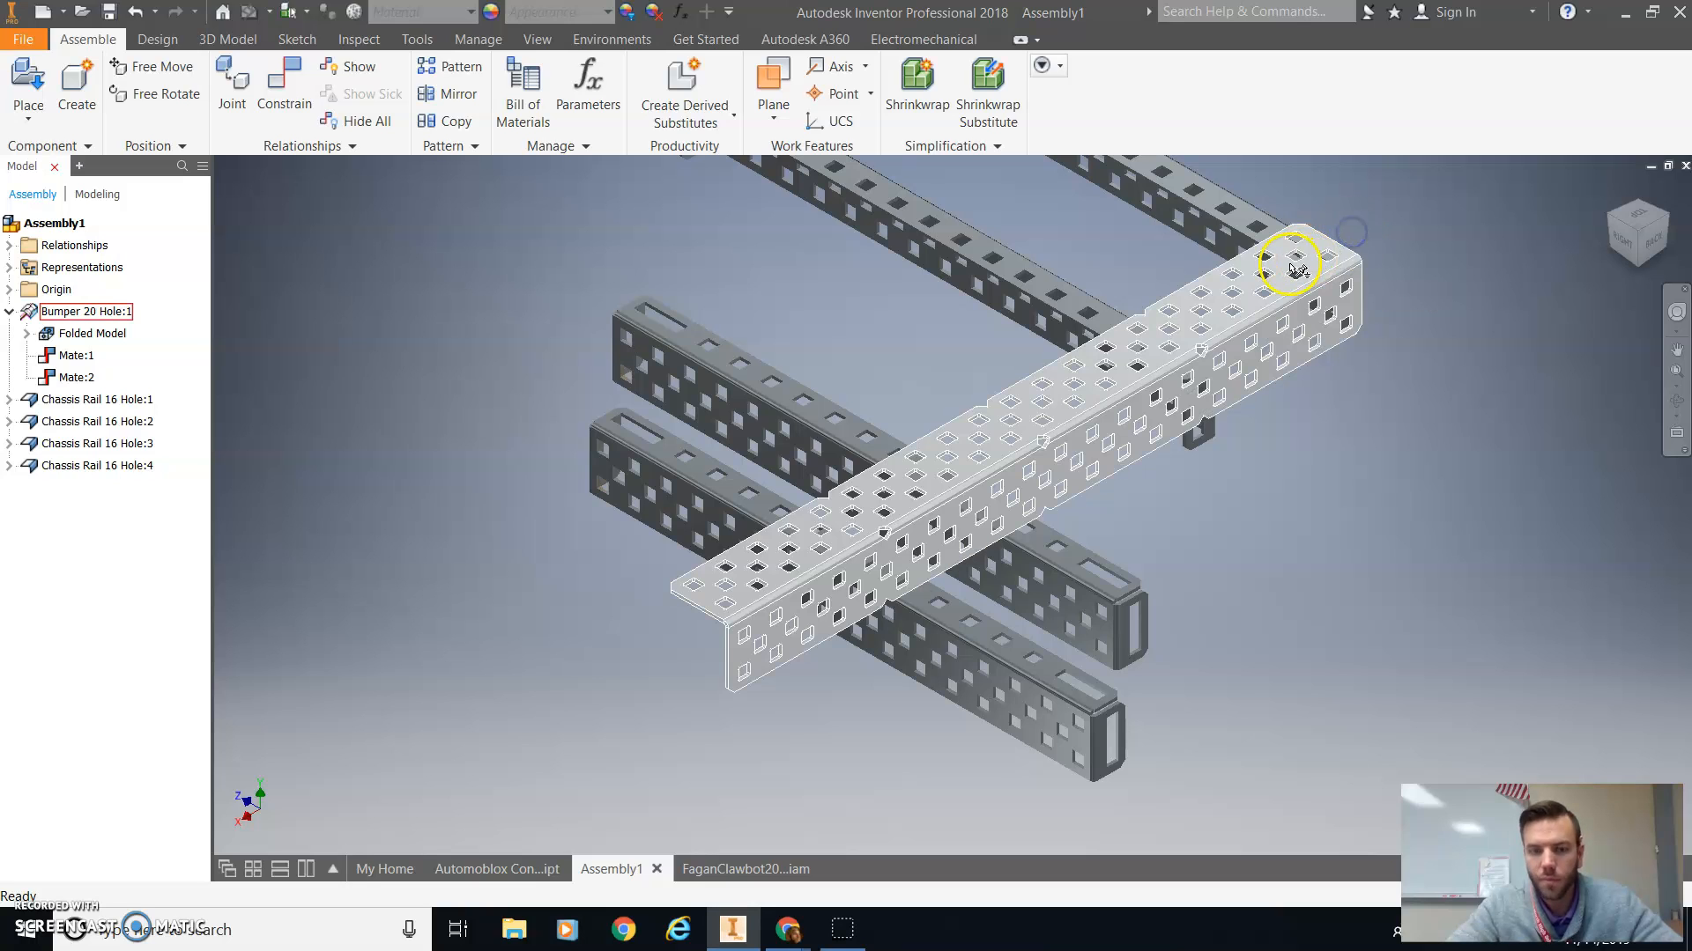
Shift the first chassis rail slightly so its holes sit roughly under the holes near the bumper's end
scroll(1293, 266, "down", 5)
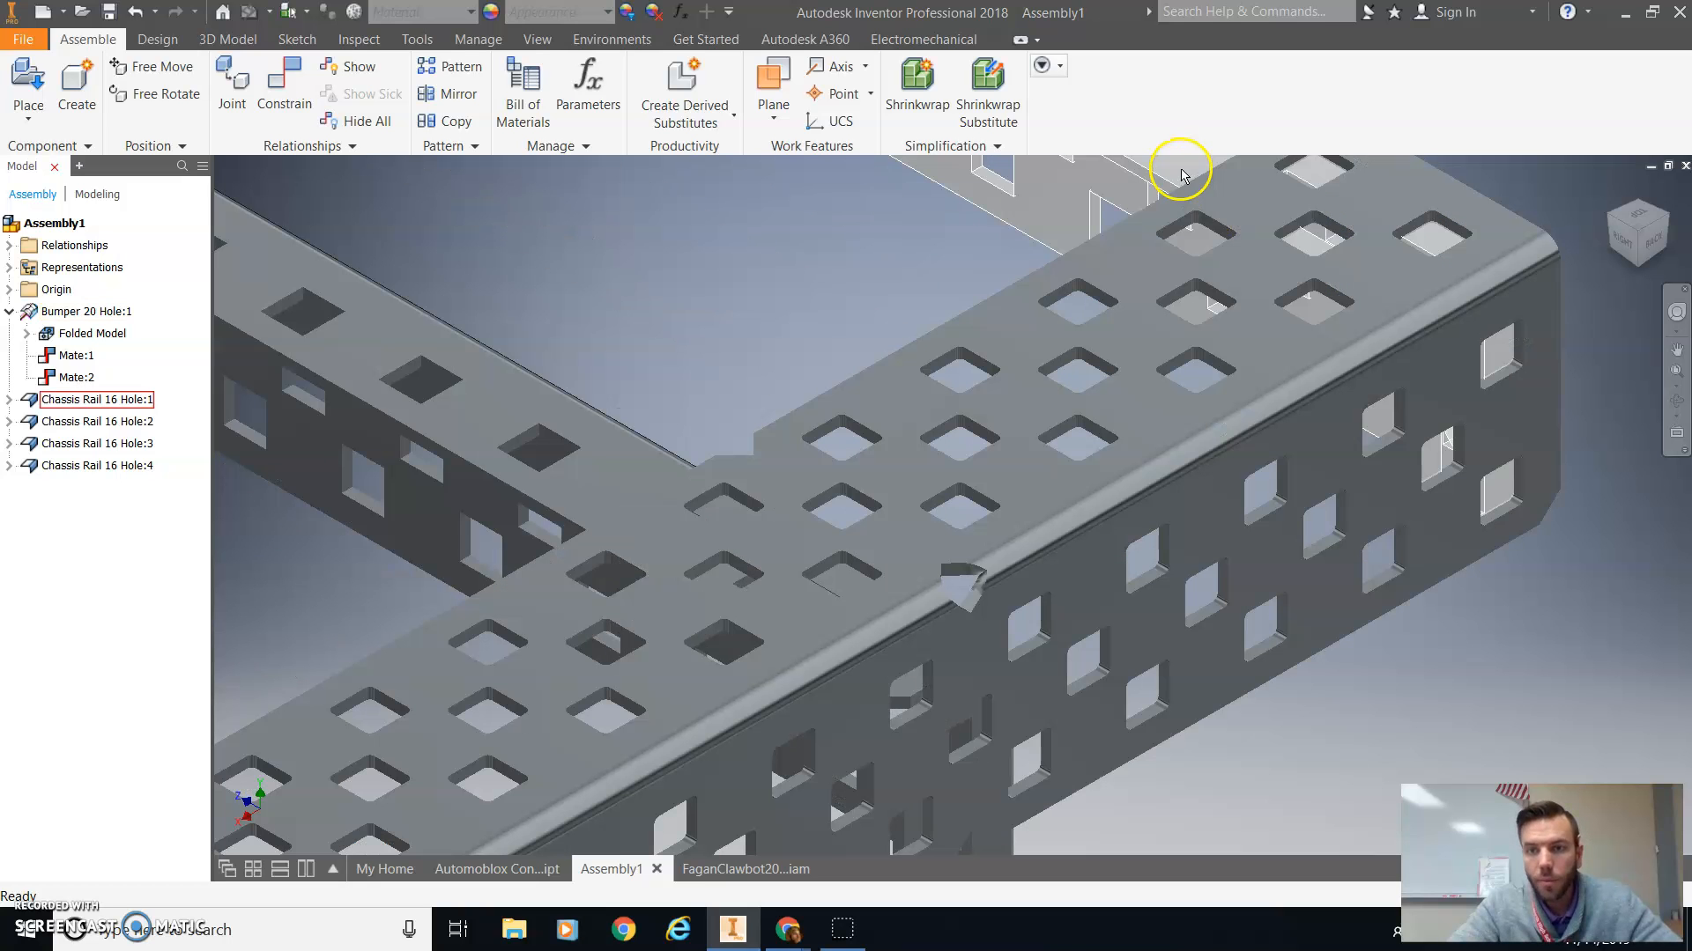
left_click(1181, 170)
left_click_drag(1182, 174, 1089, 250)
right_click(1185, 248)
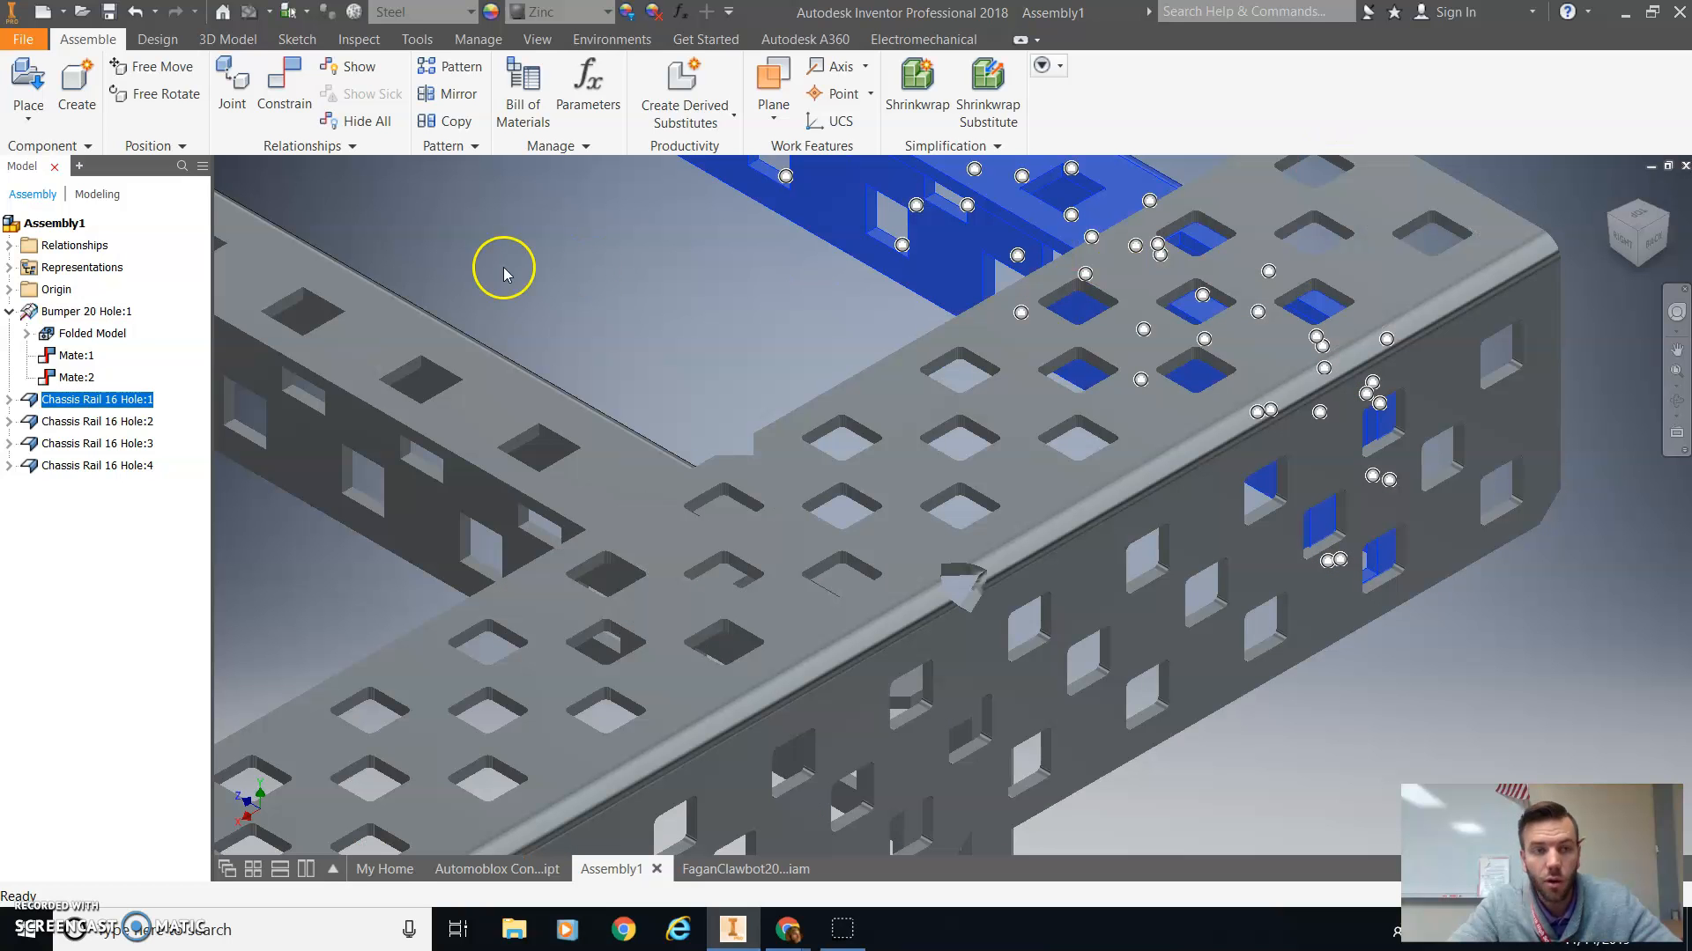
Constrain an inner hole face on the first chassis rail flush with a bumper end hole's inner face, using a 0.000 in offset
left_click(284, 98)
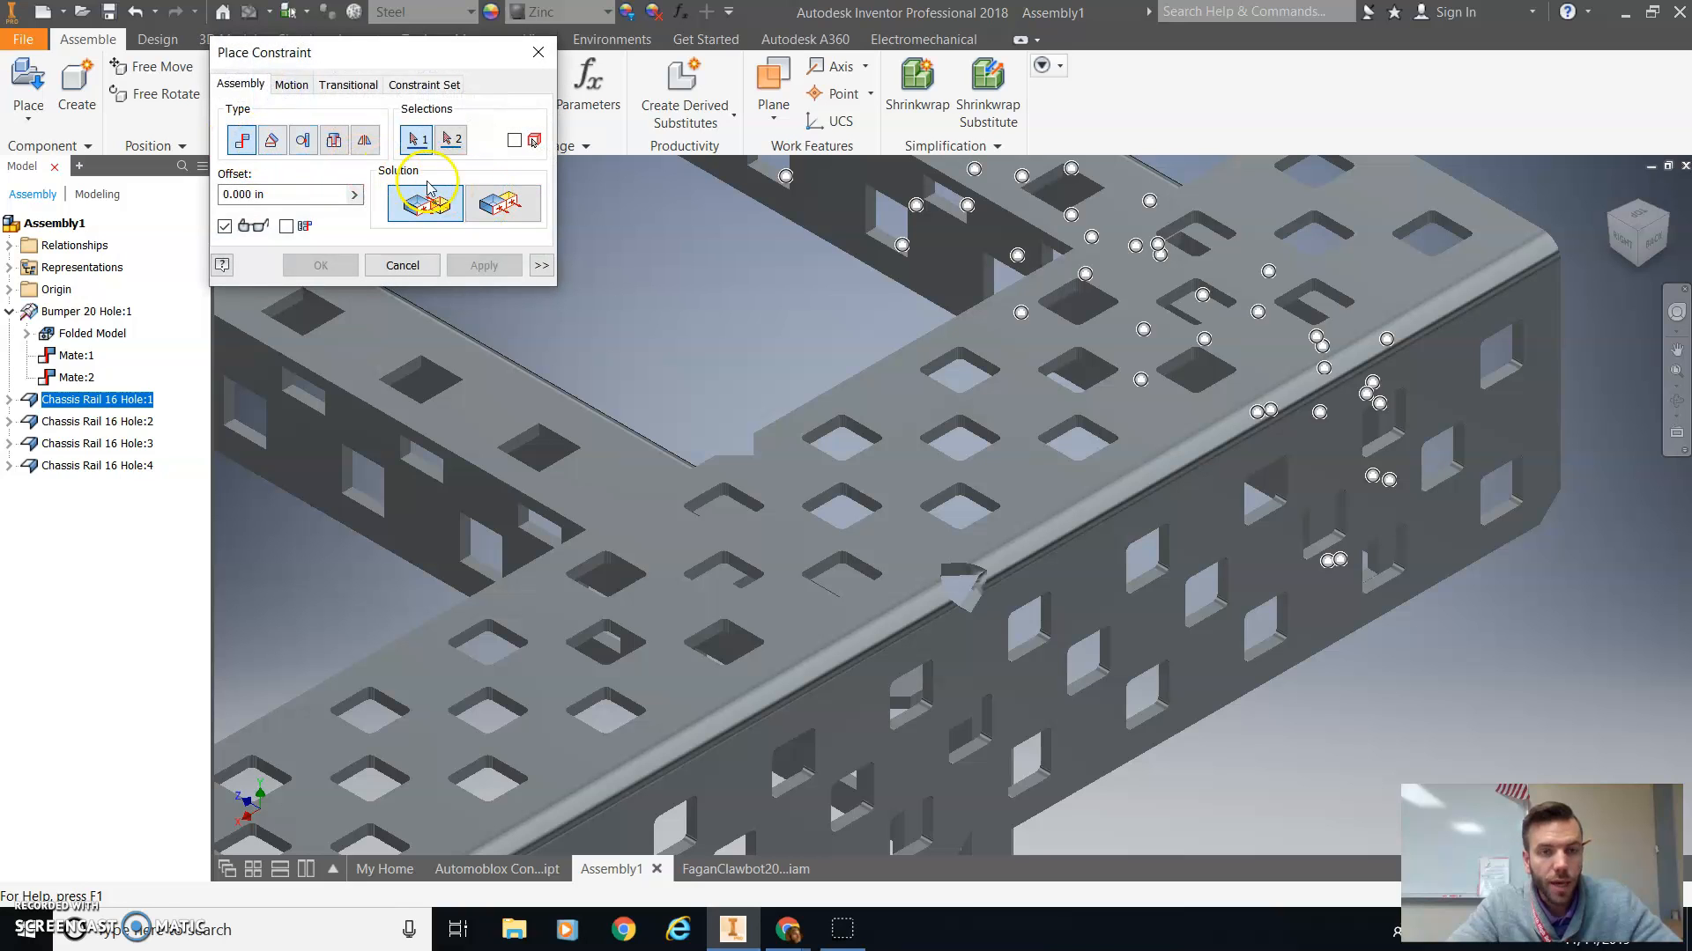
left_click(501, 203)
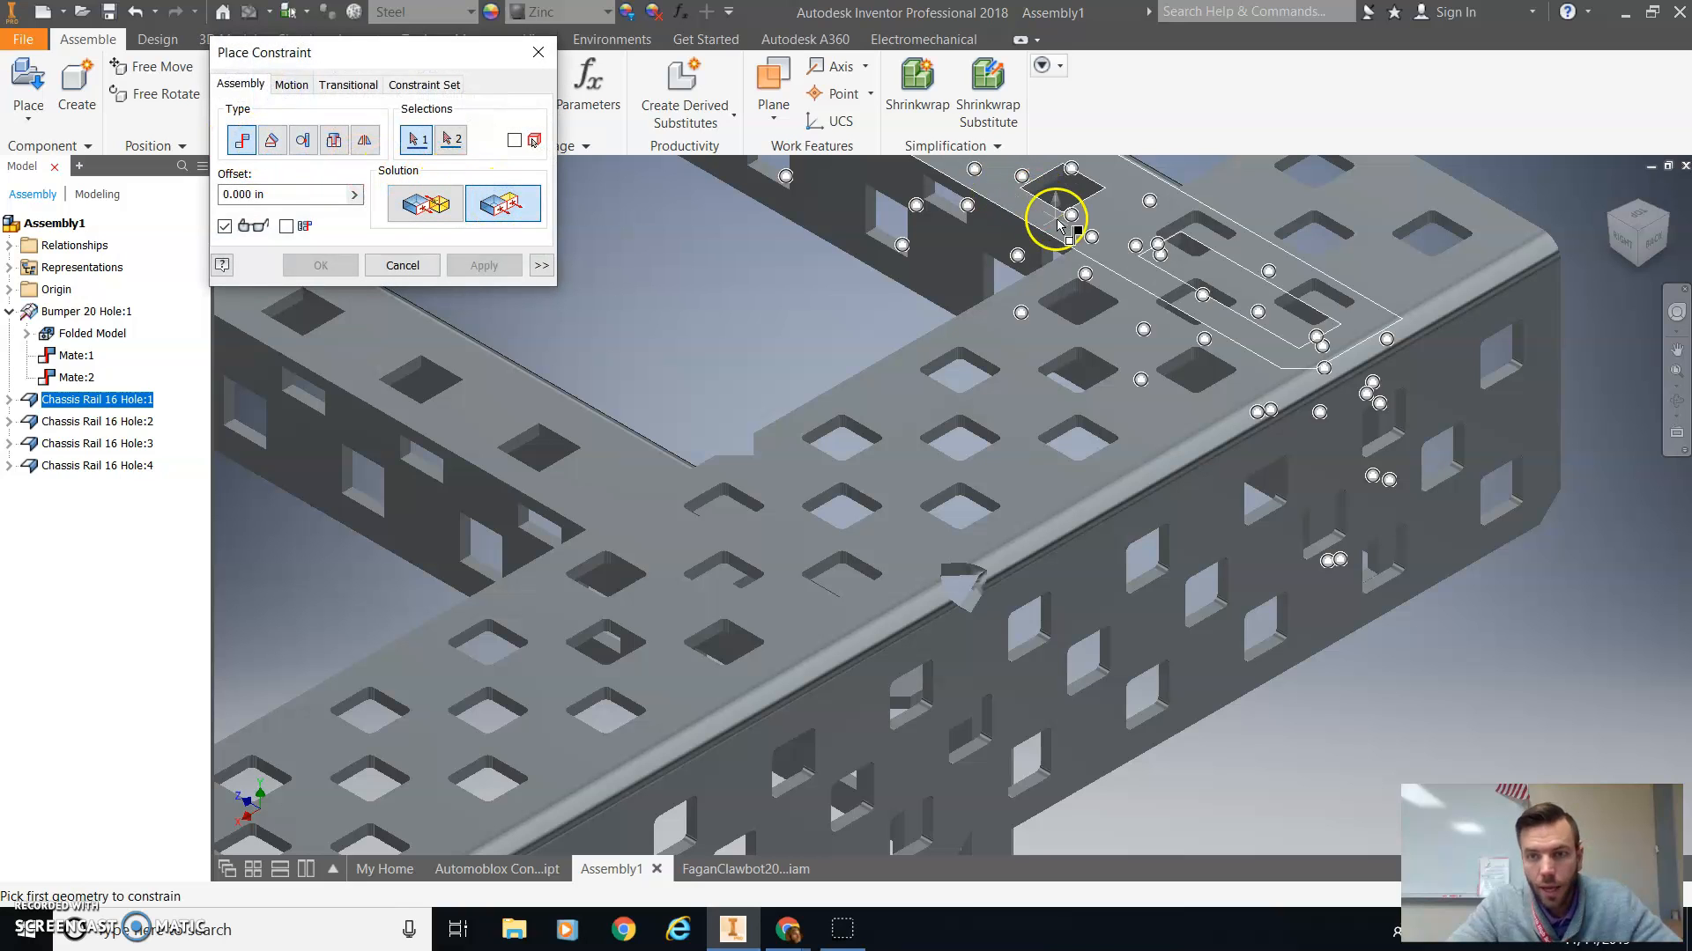
left_click(1201, 244)
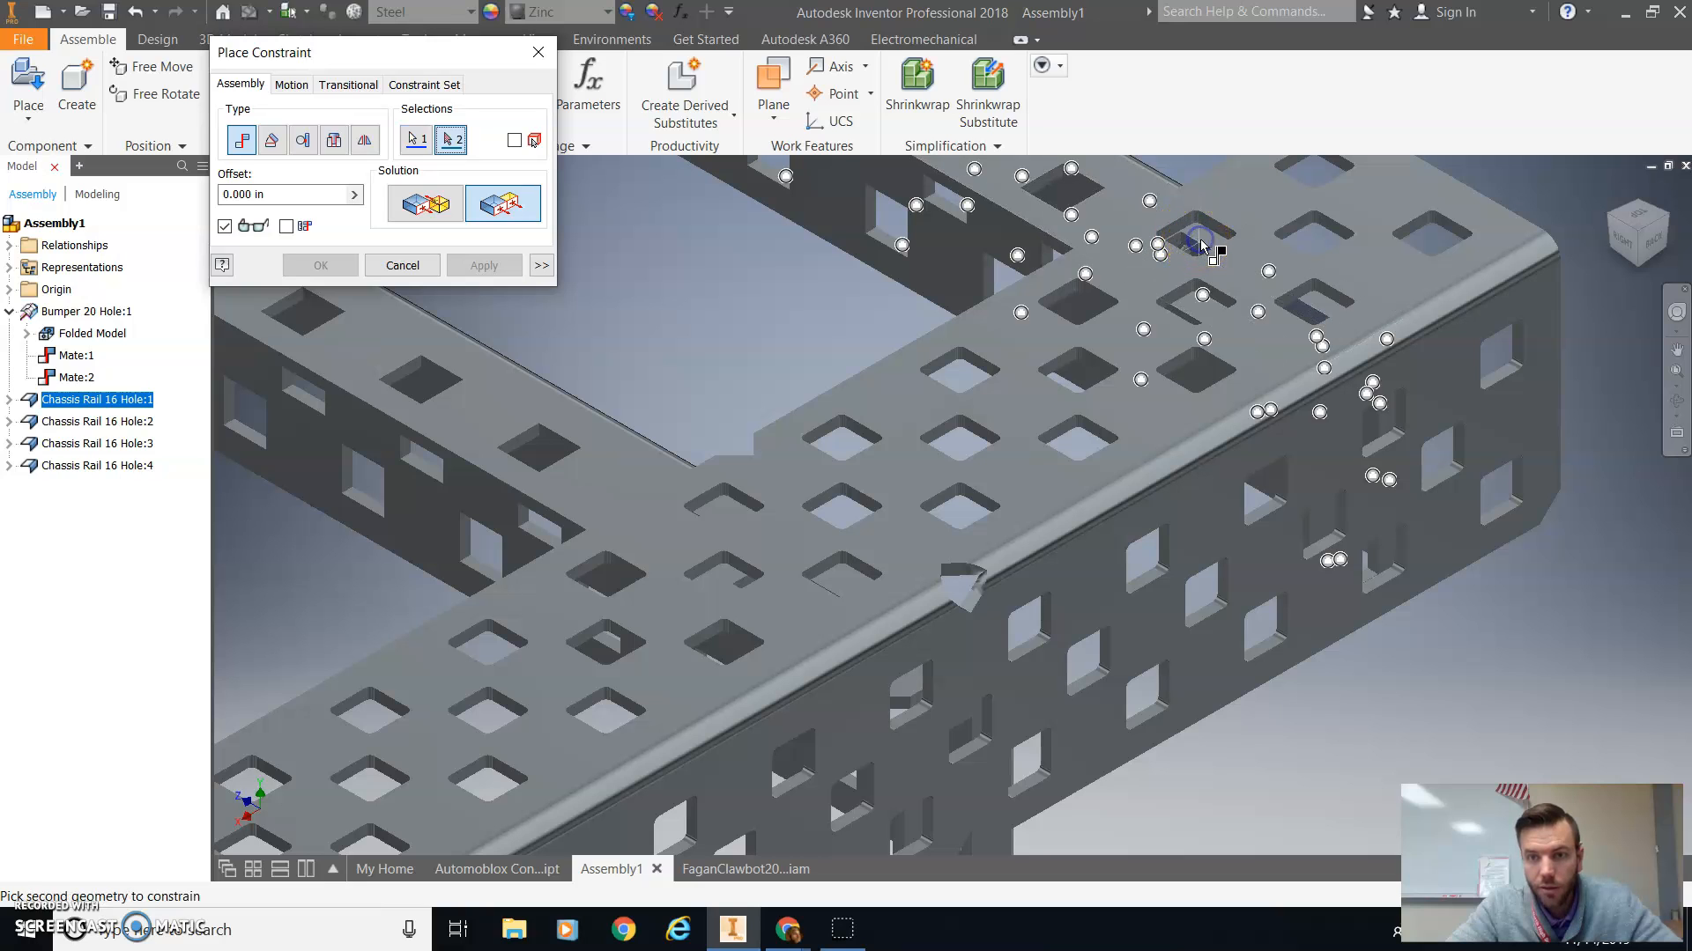
left_click(1335, 164)
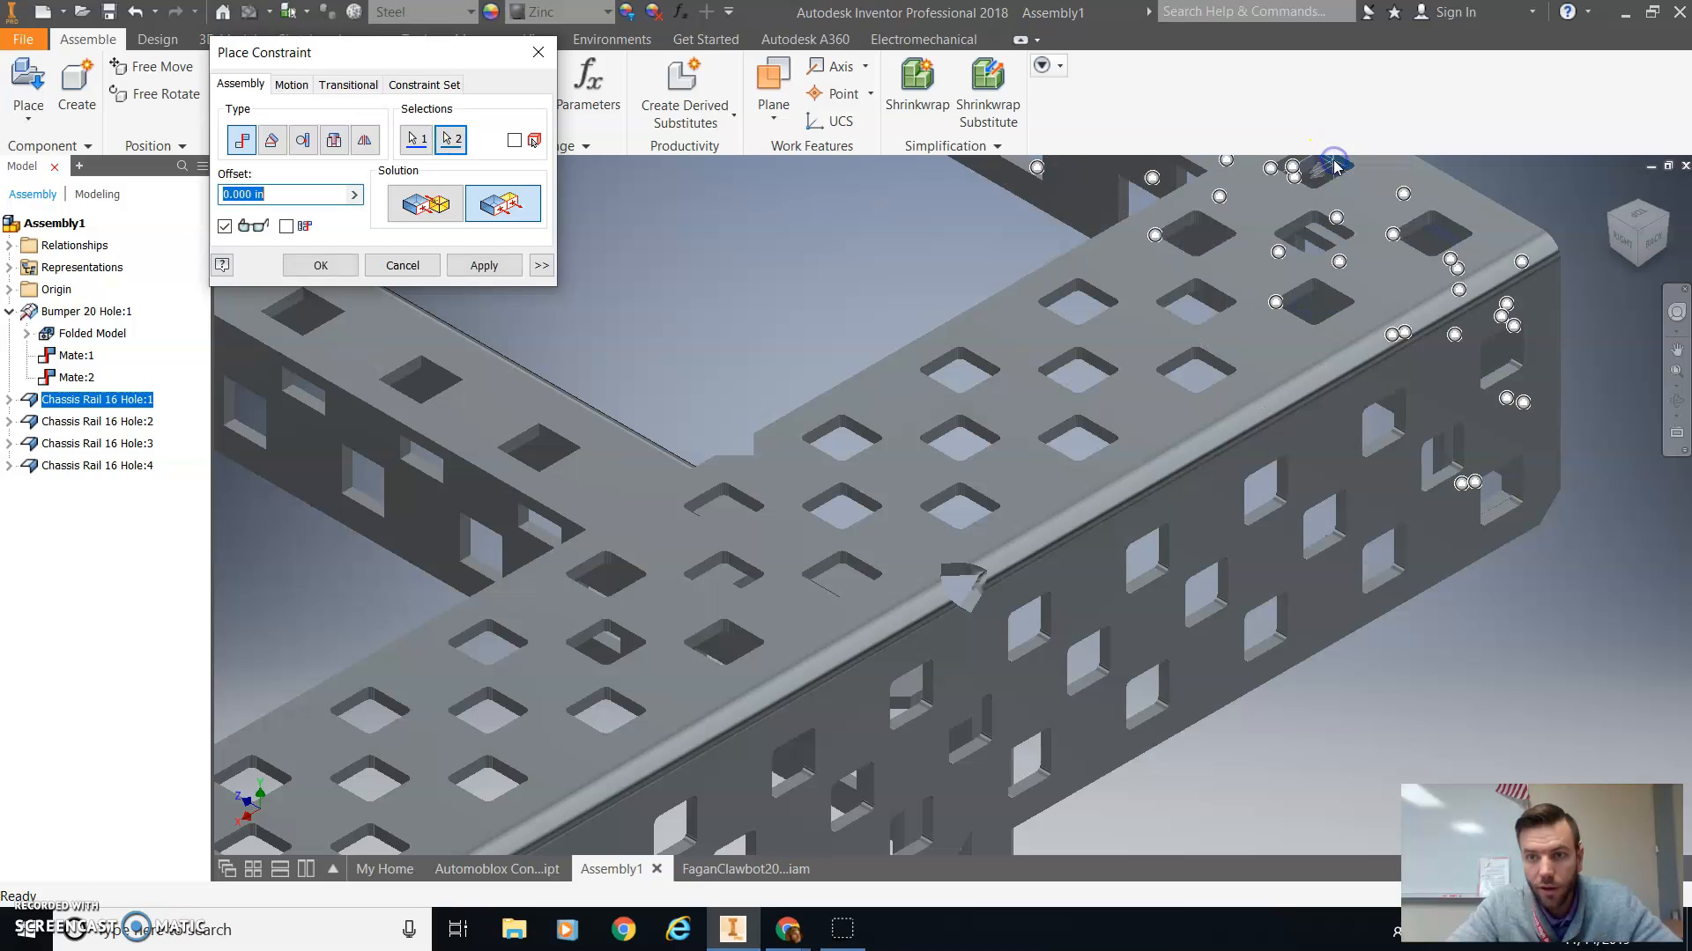
left_click(485, 265)
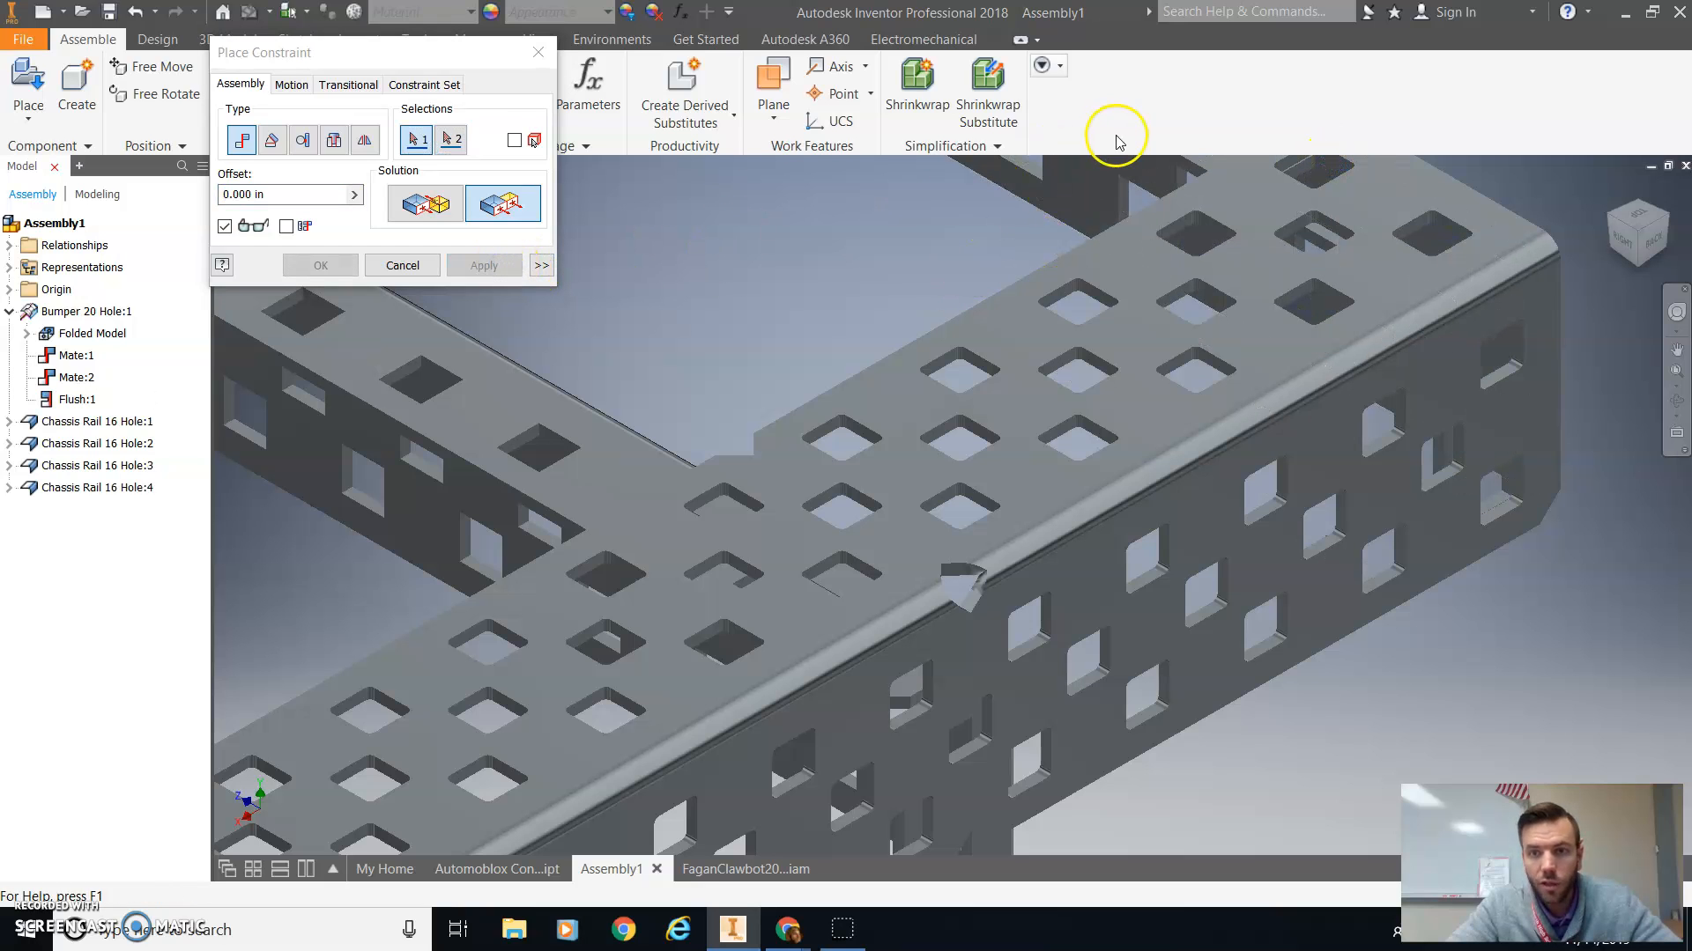
left_click(539, 52)
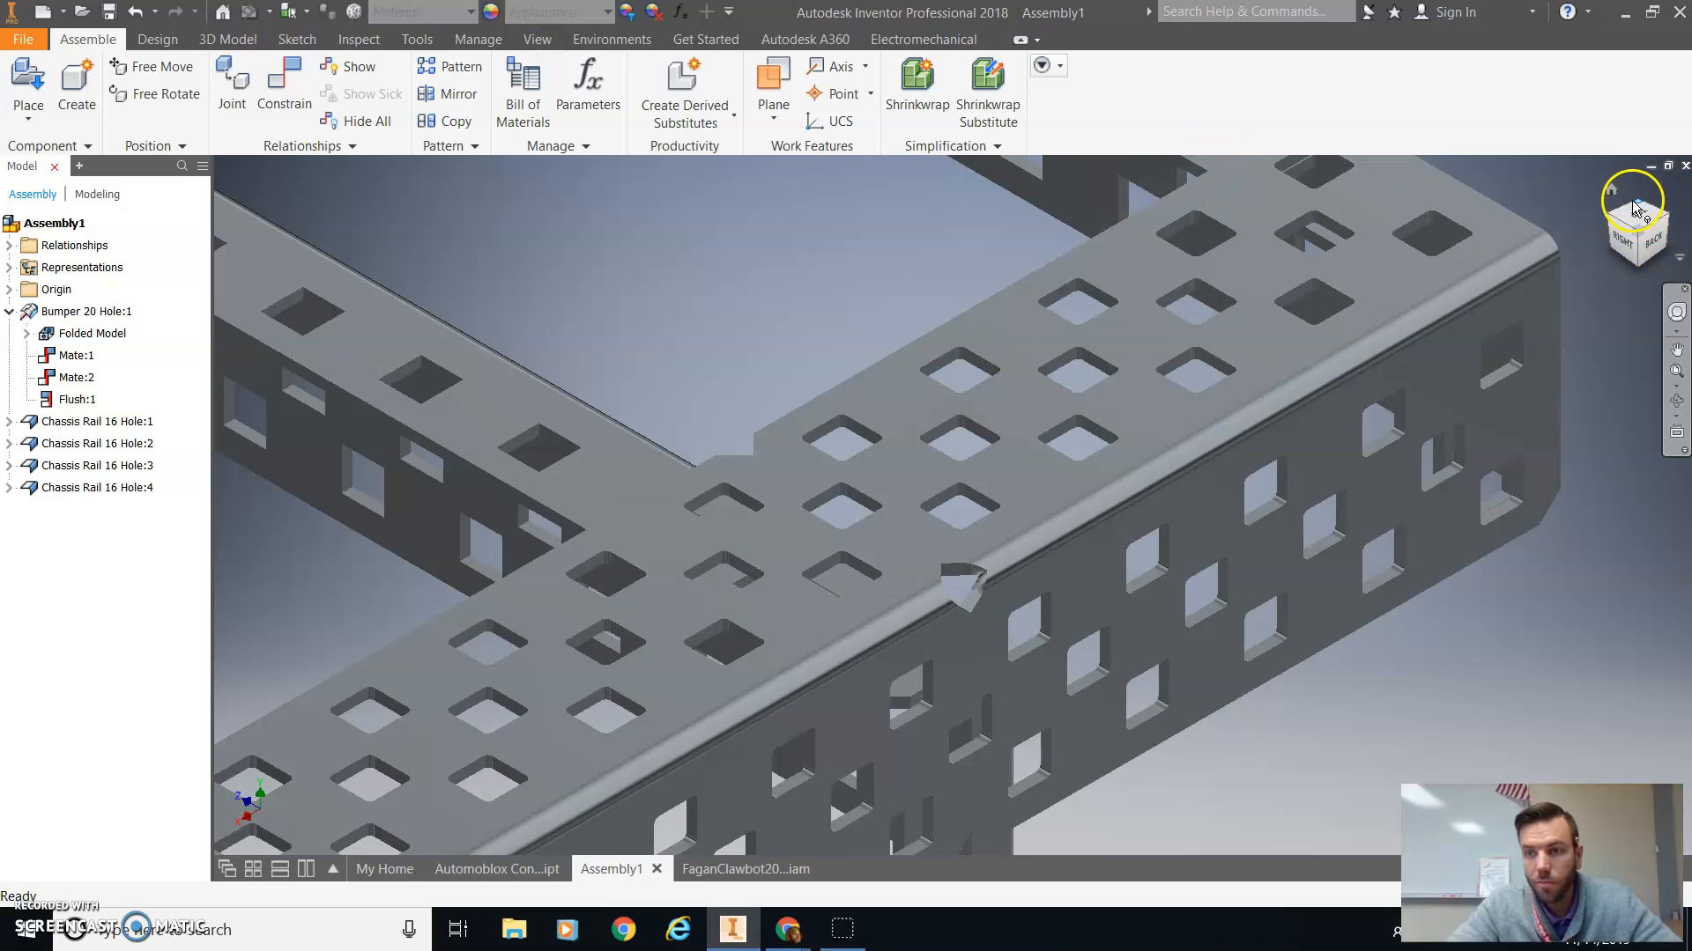
Restore the home view and test the first chassis rail for any remaining movement relative to the bumper
left_click(1612, 193)
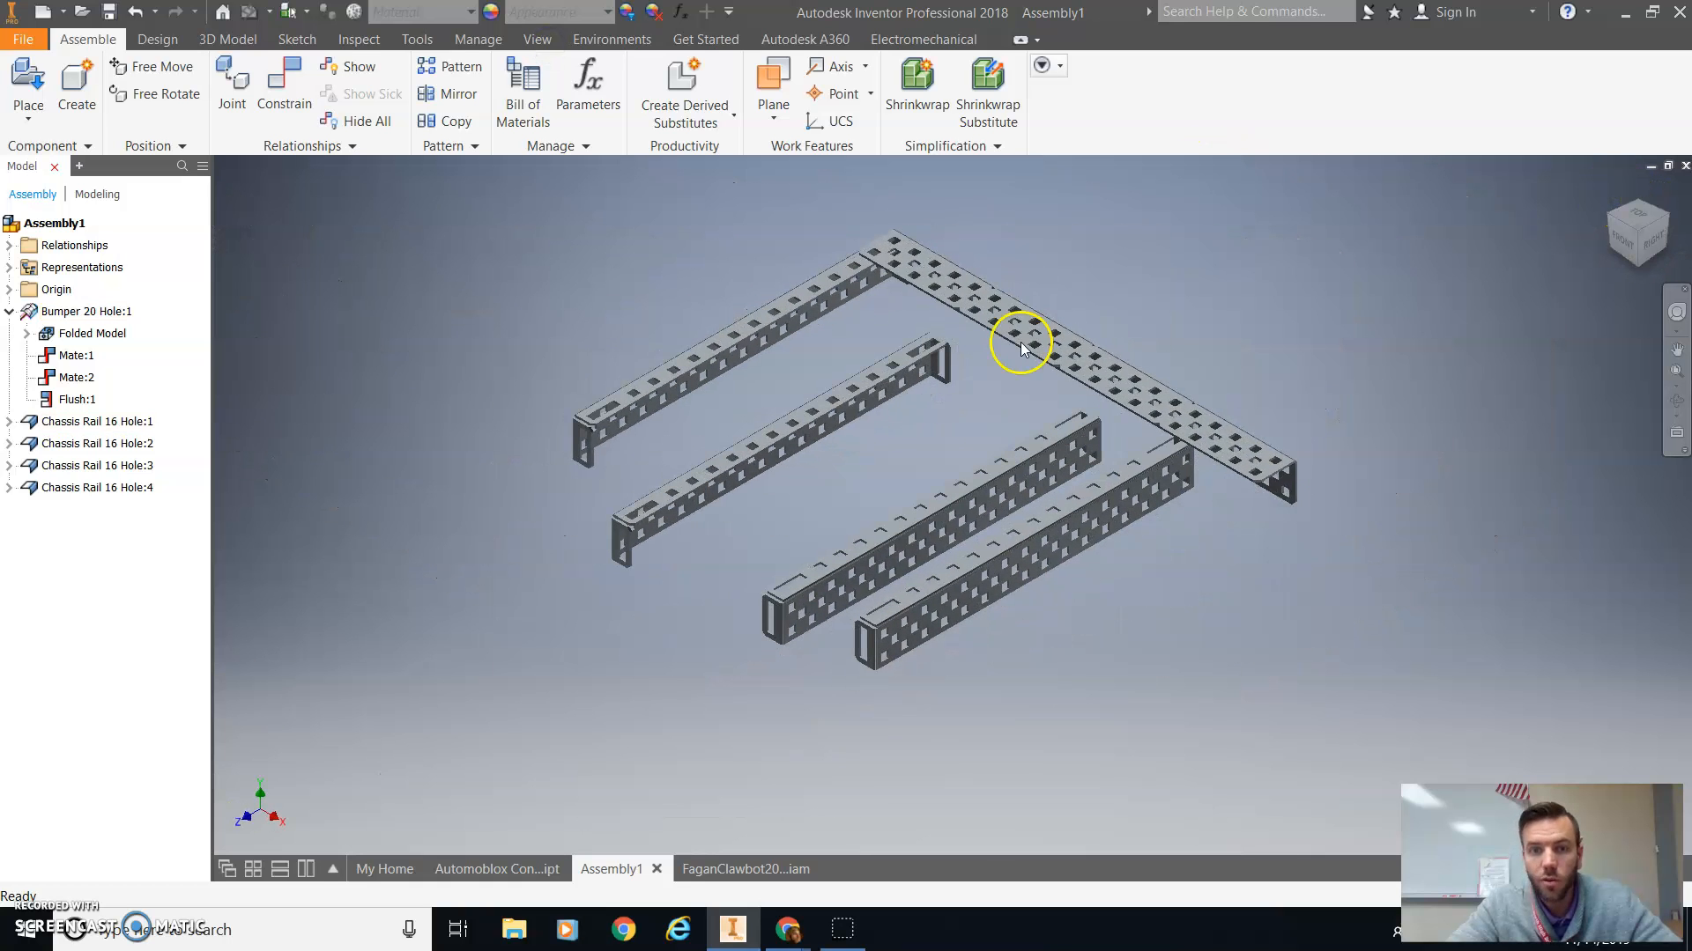
left_click(1032, 262)
left_click_drag(754, 318, 710, 286)
left_click(710, 287)
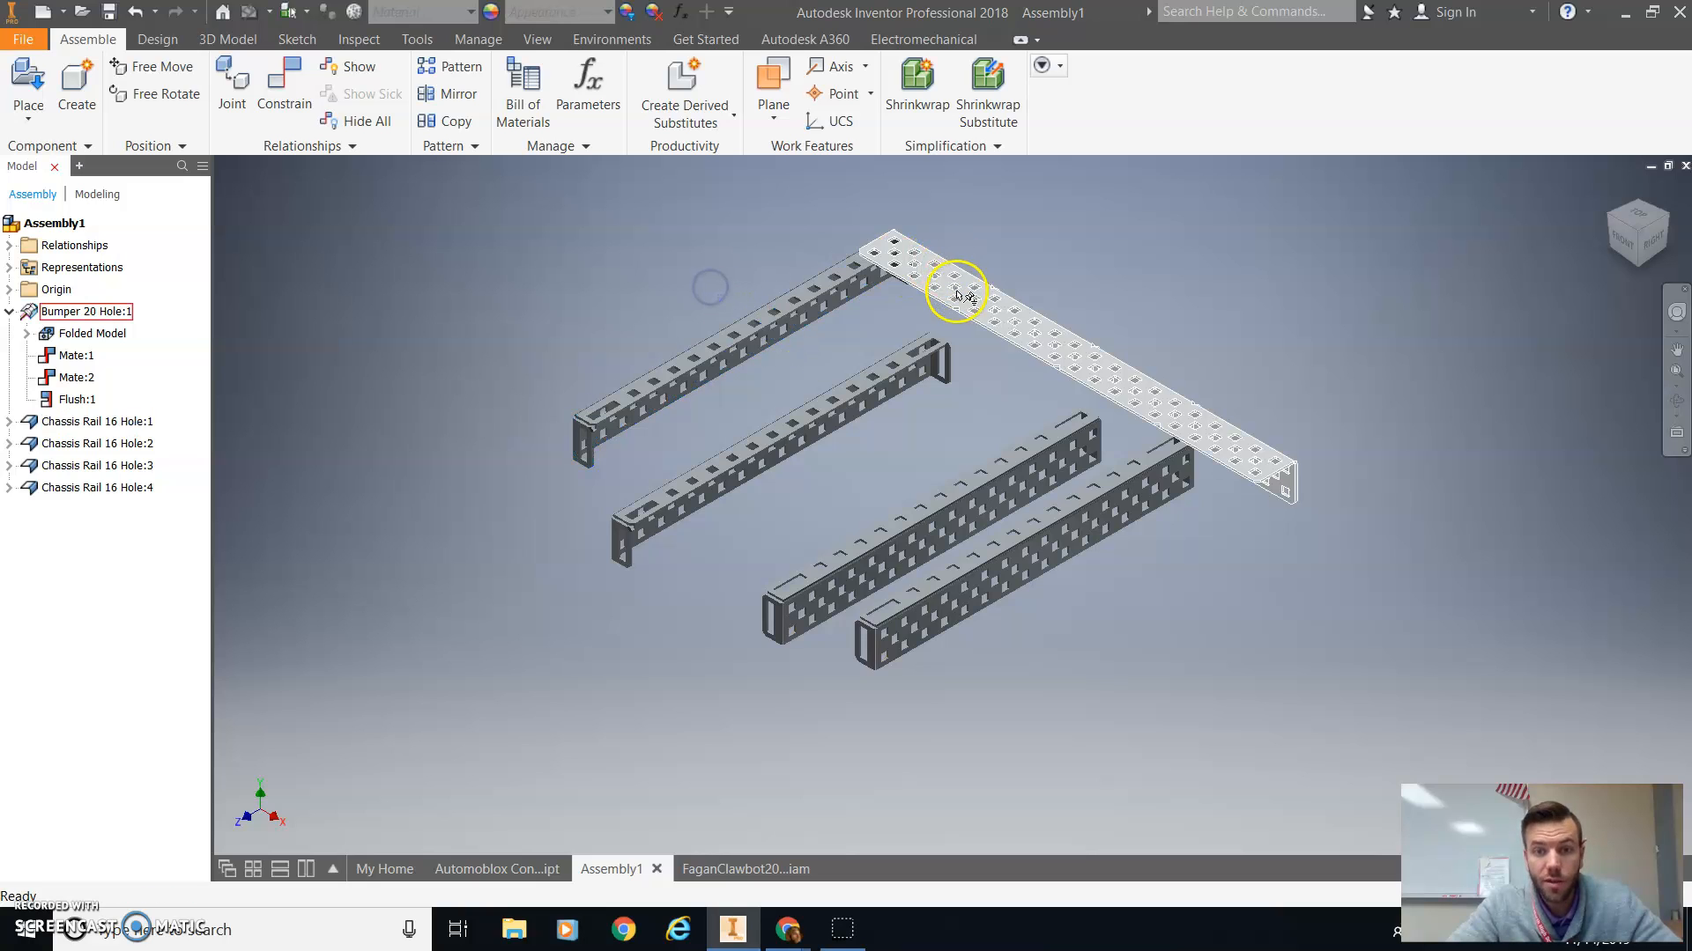